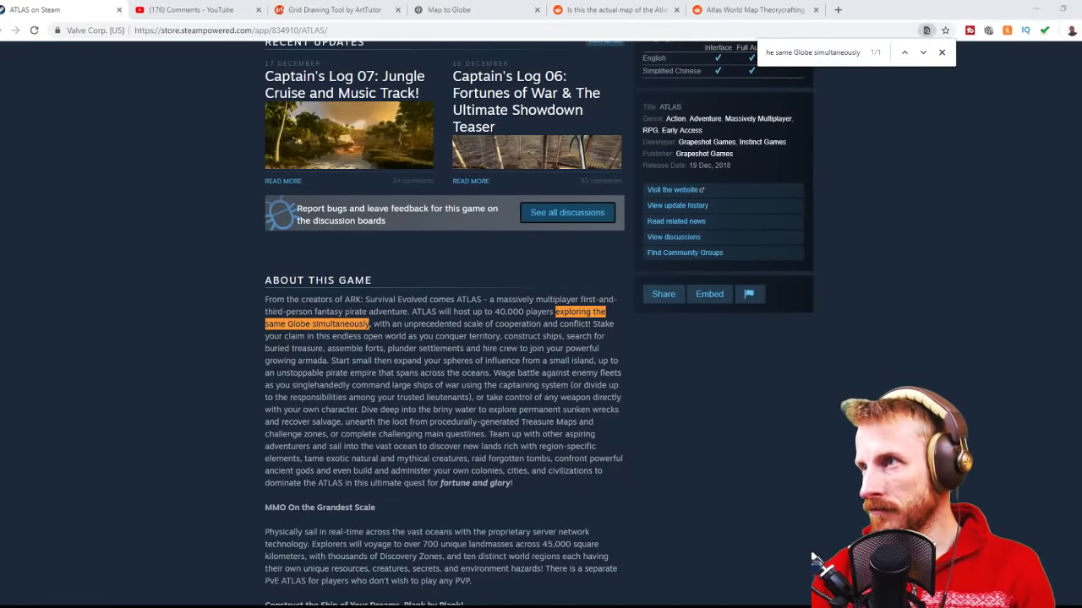
Step: Switch from the Chrome Steam page to the ATLAS intro video window
key("alt+Tab")
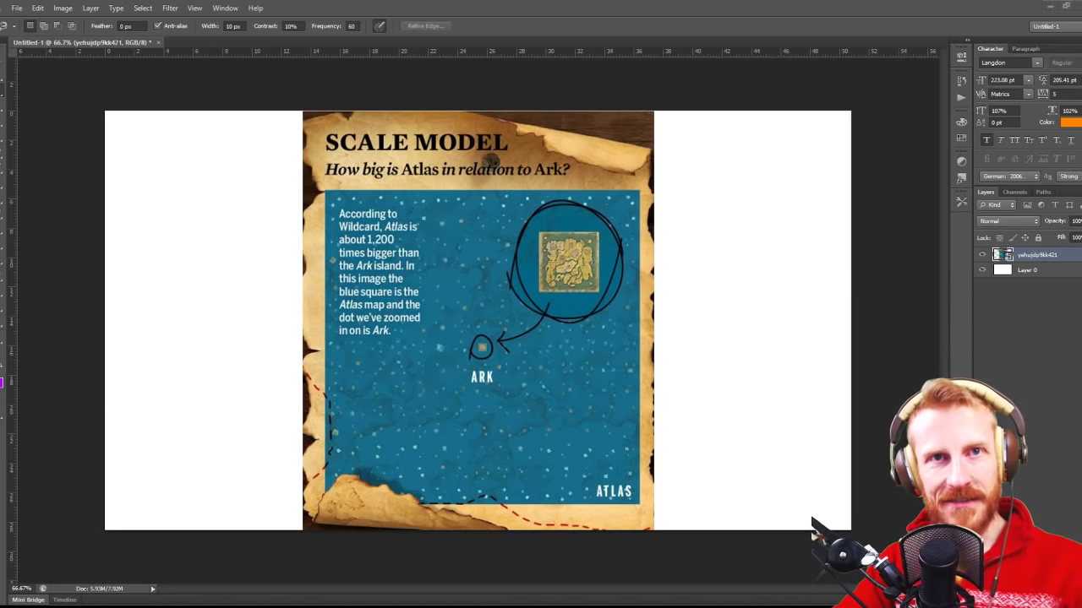
key("alt+Tab")
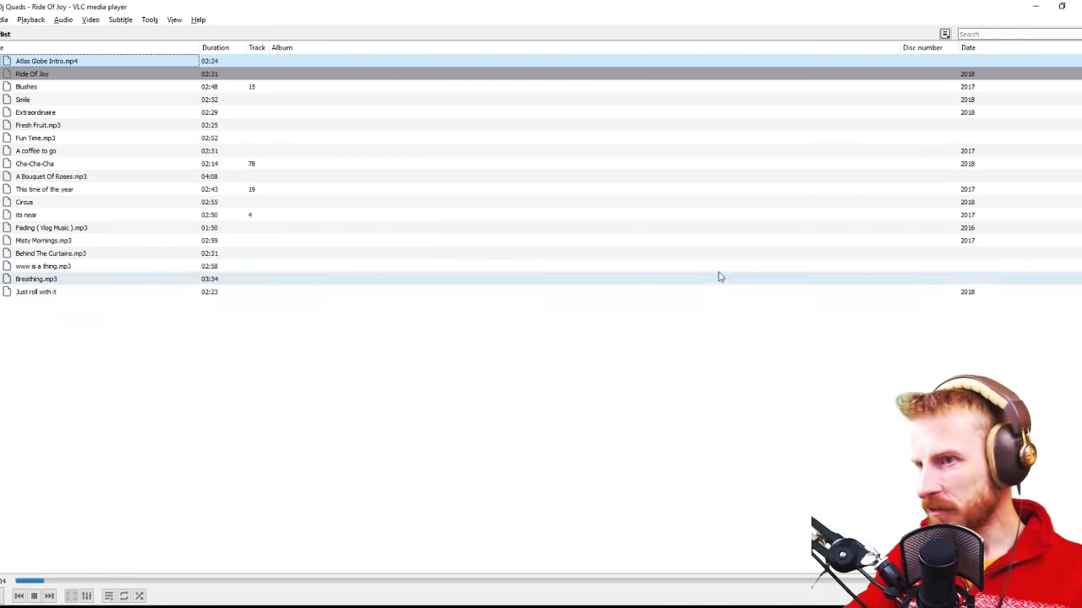
key("Caps_Lock")
key("alt+Tab")
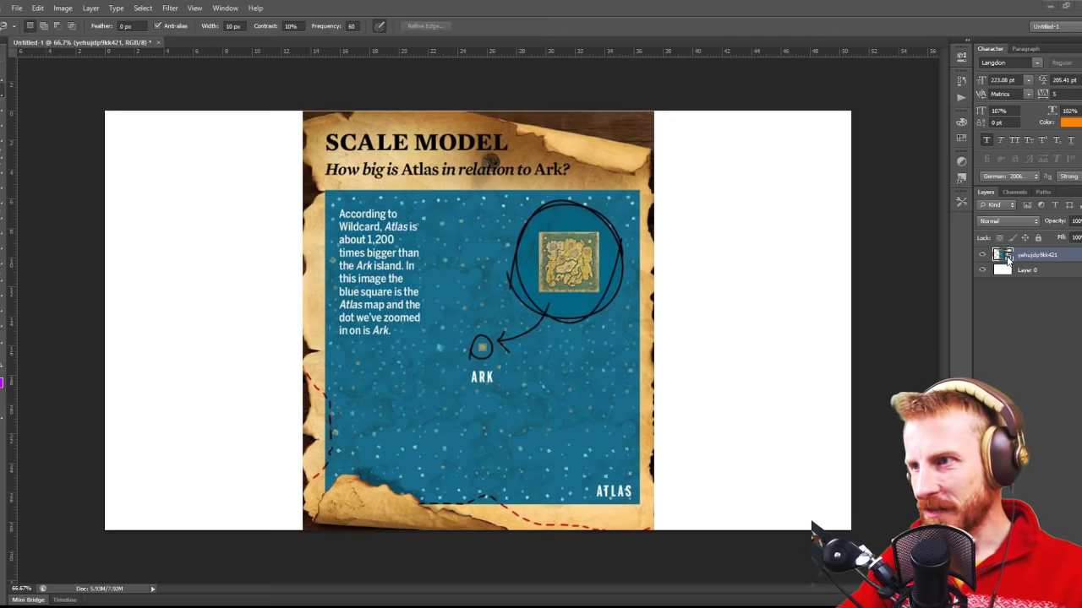
right_click(1030, 257)
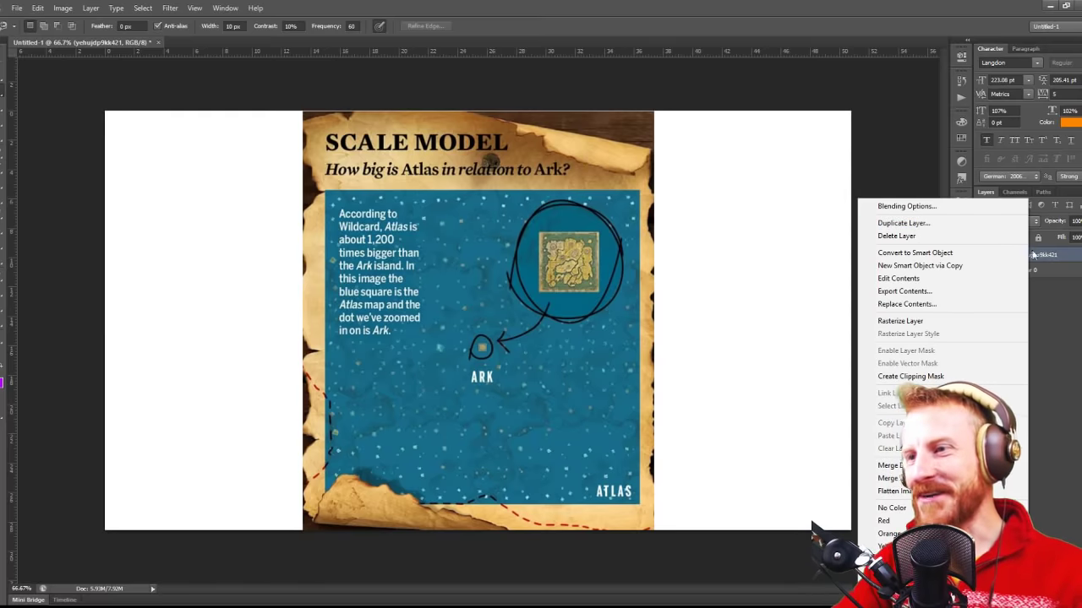
left_click(1056, 310)
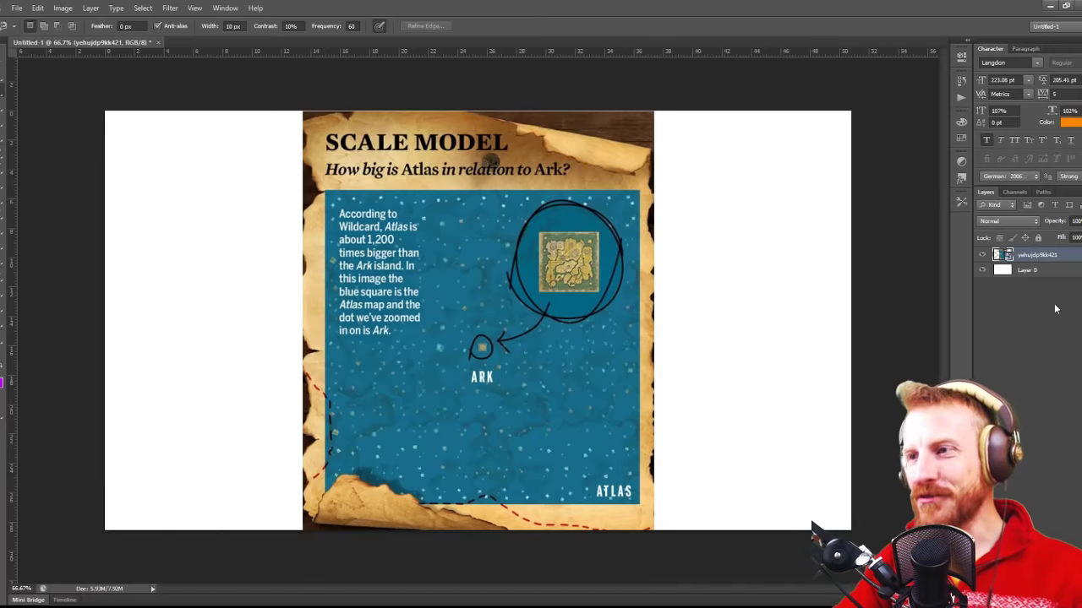
right_click(1043, 260)
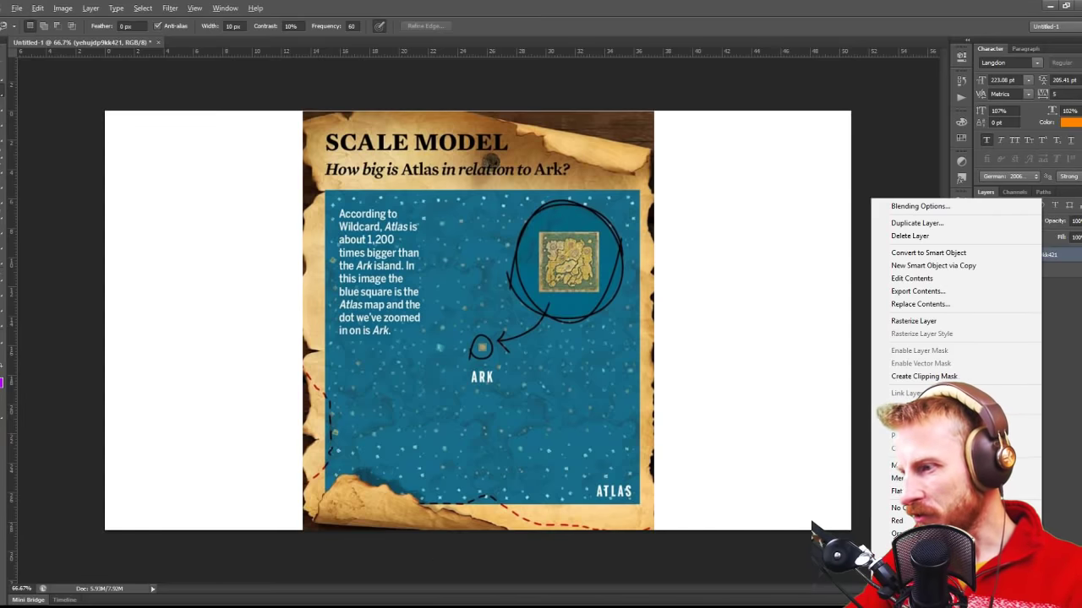
key("Escape")
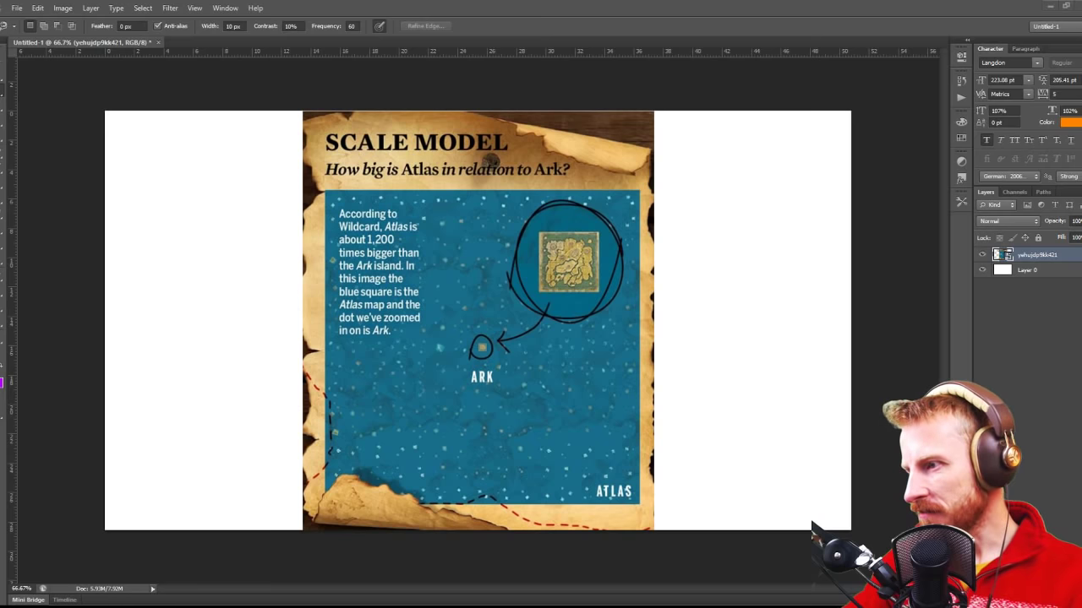
left_click_drag(568, 315, 568, 315)
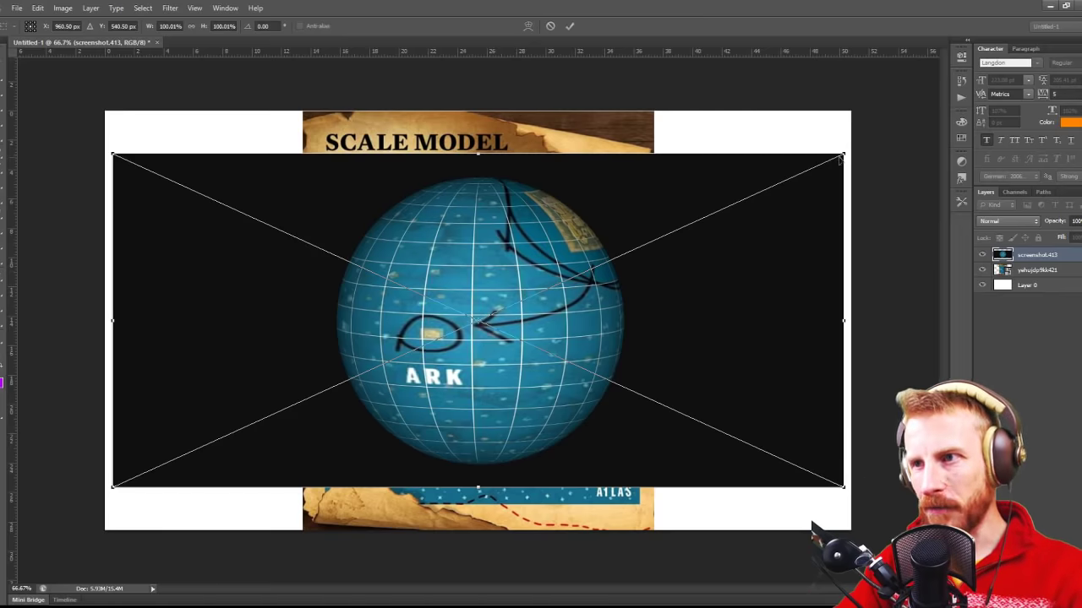
Step: Cancel the globe placement and marquee-select the blue ocean map at 100% zoom
key("Escape")
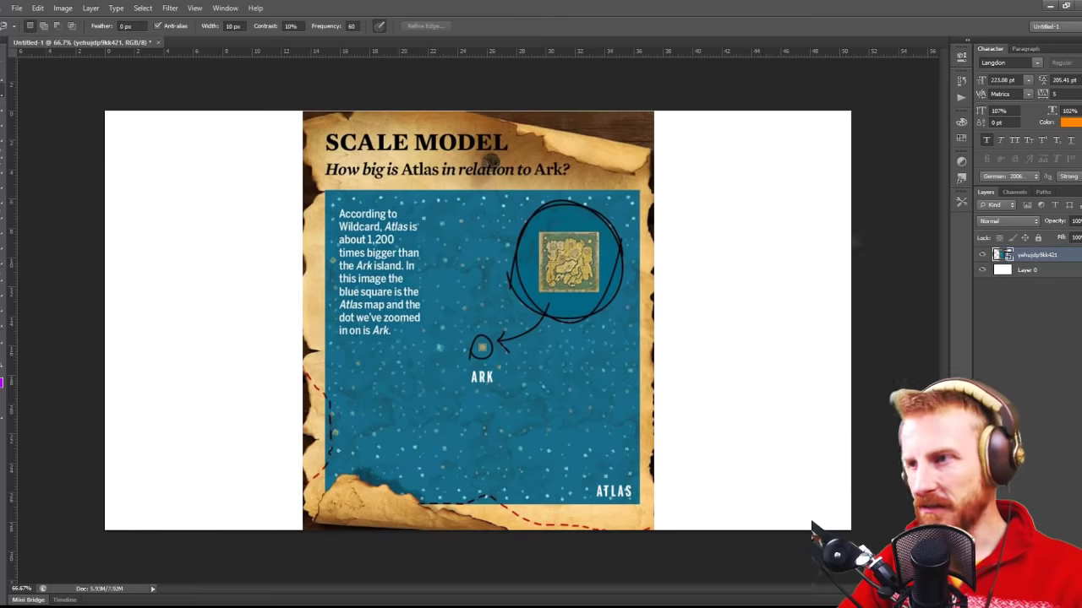
key("ctrl+plus")
key("ctrl+plus")
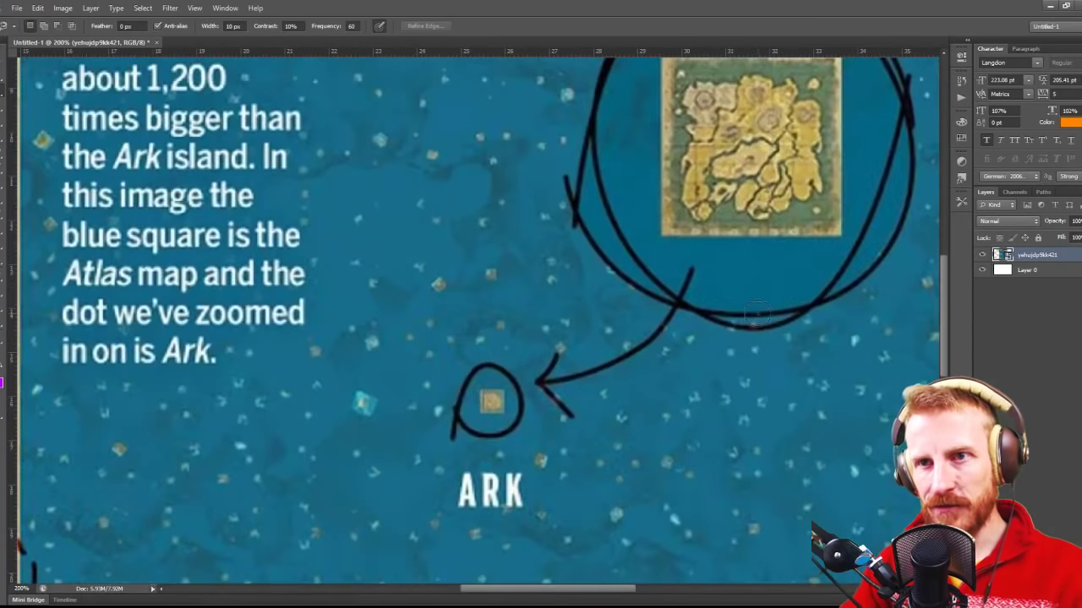
key("ctrl+minus")
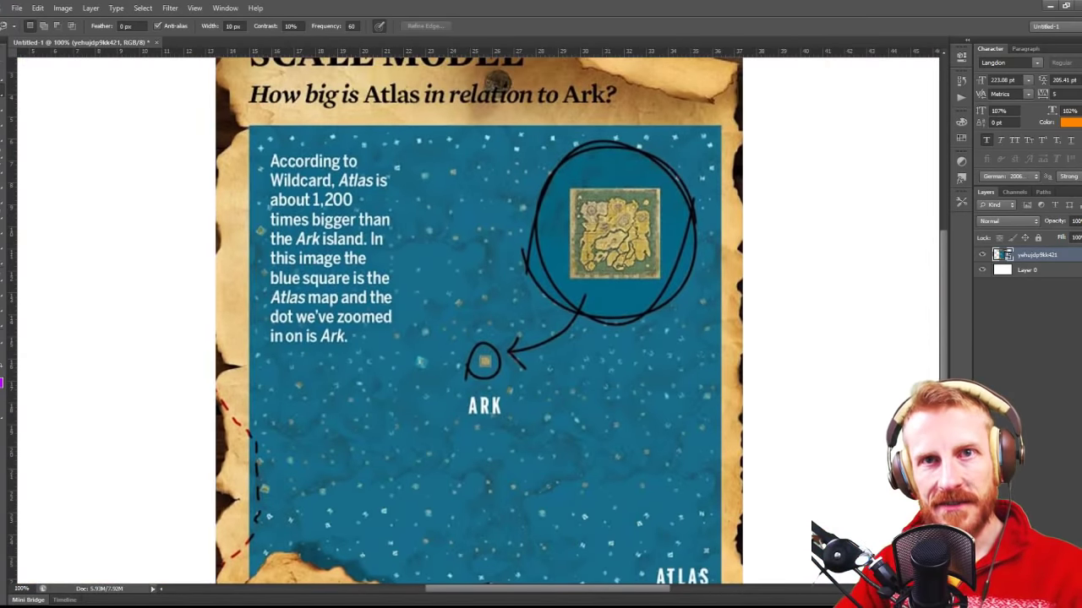
key("m")
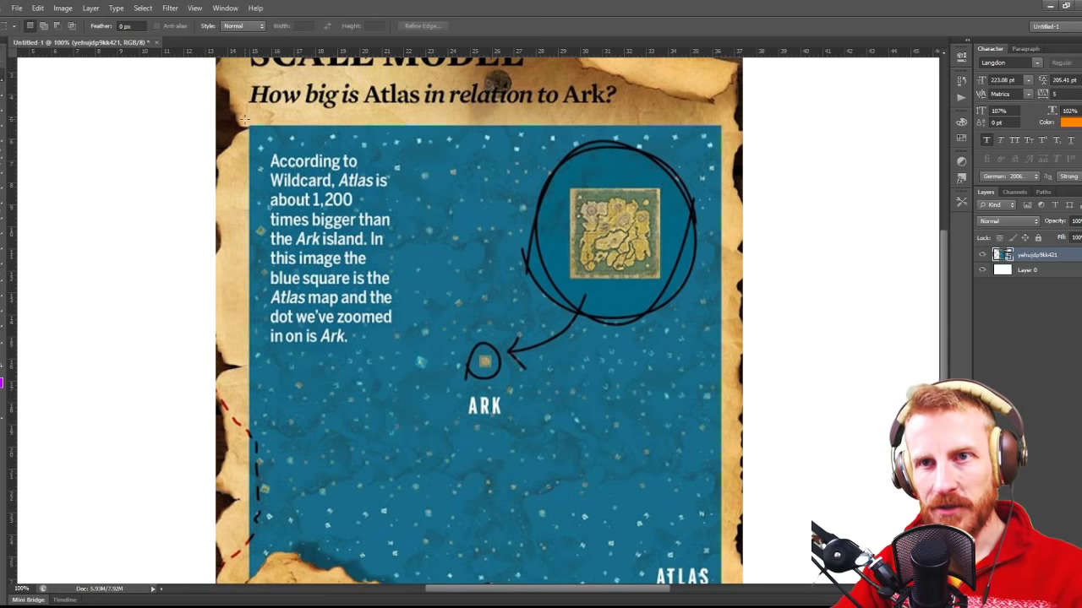
left_click_drag(250, 125, 721, 359)
scroll(720, 358, "up", 2)
scroll(710, 331, "up", 5)
Step: Invert the selection, rasterize the map layer, delete the parchment border and deselect
left_click(144, 8)
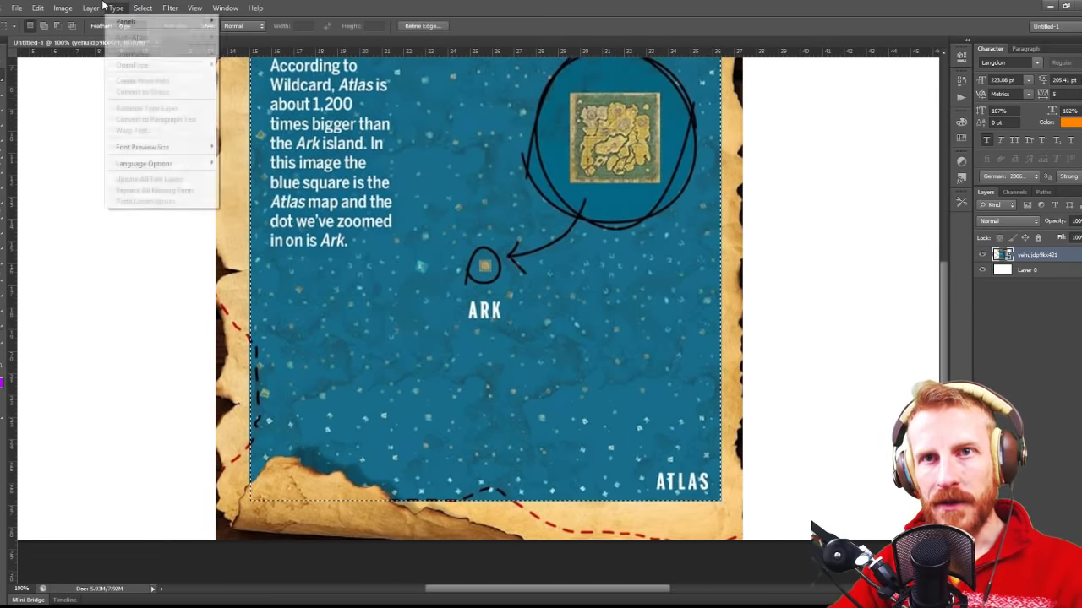
left_click(153, 54)
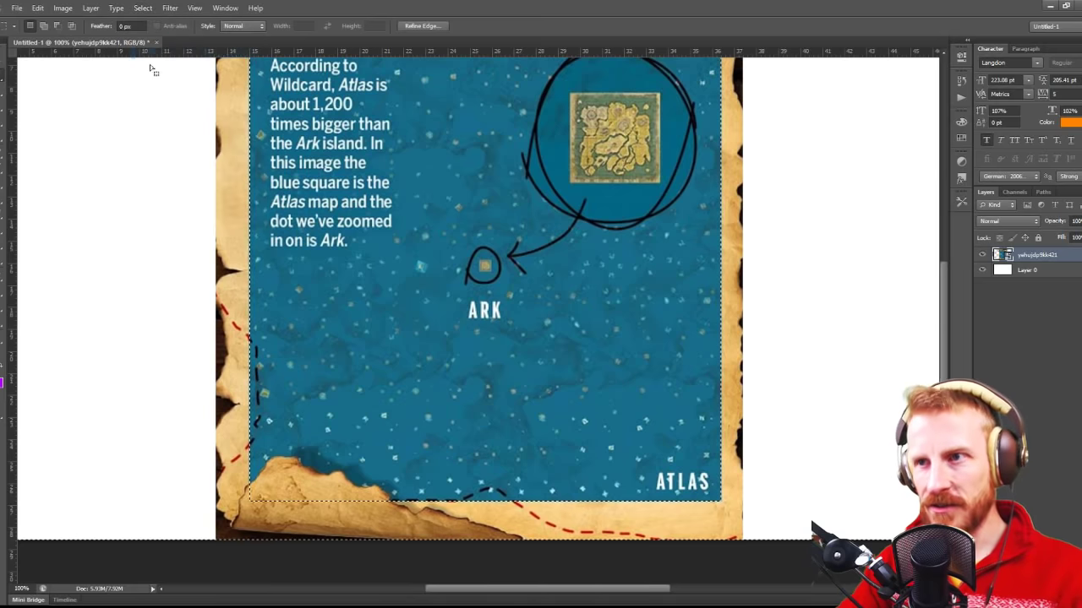
key("Delete")
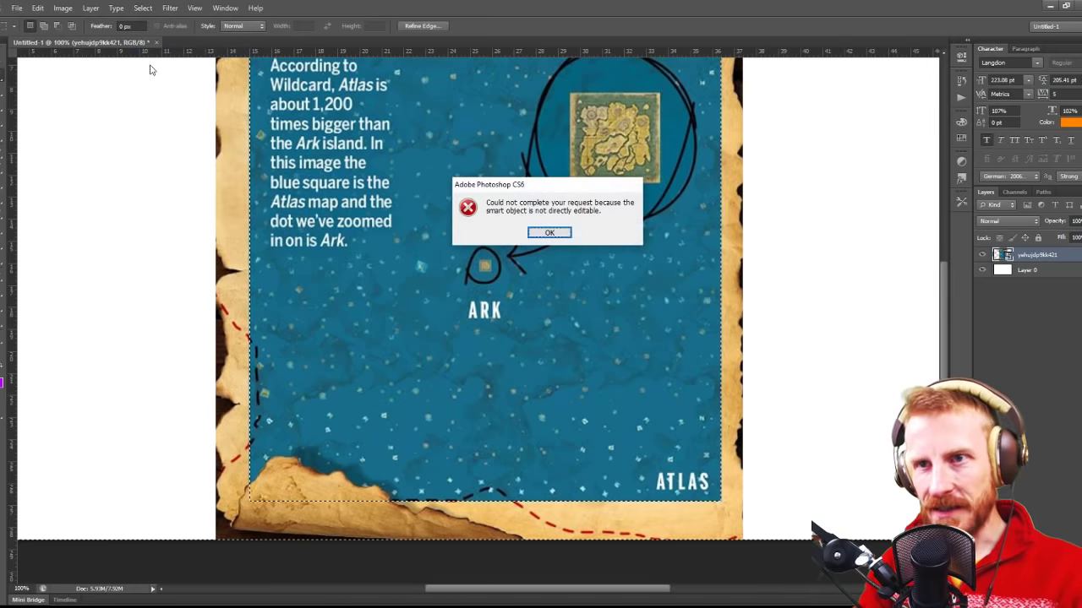
key("Return")
right_click(1045, 254)
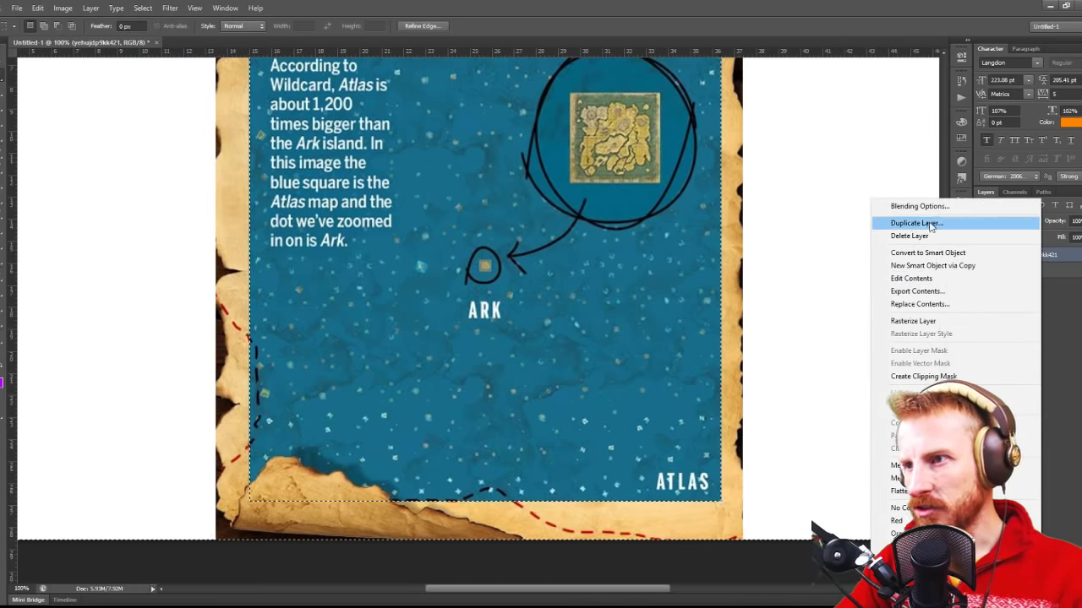
left_click(957, 319)
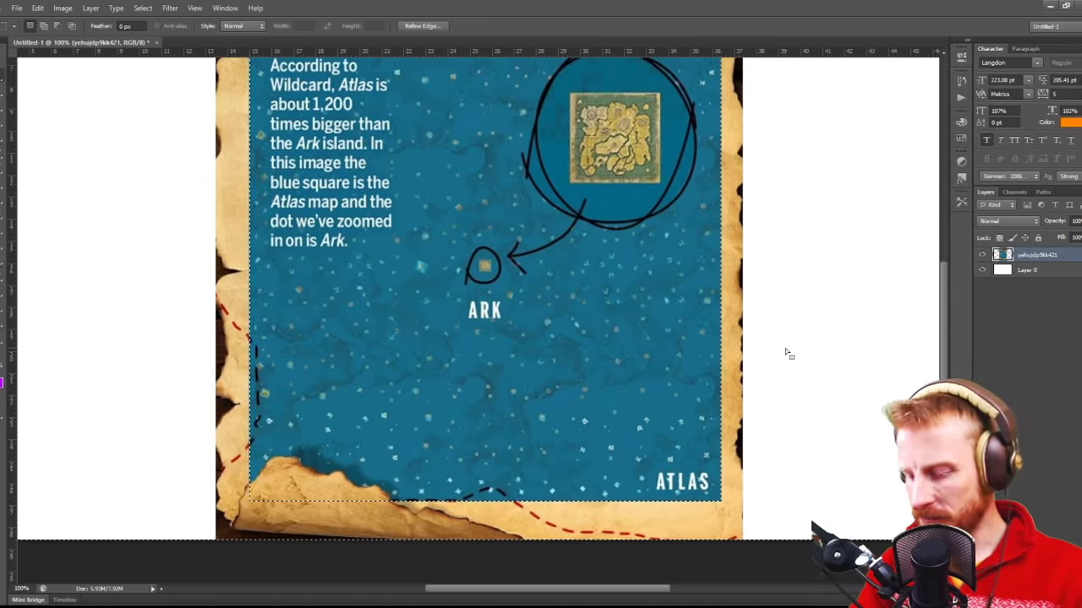
key("Delete")
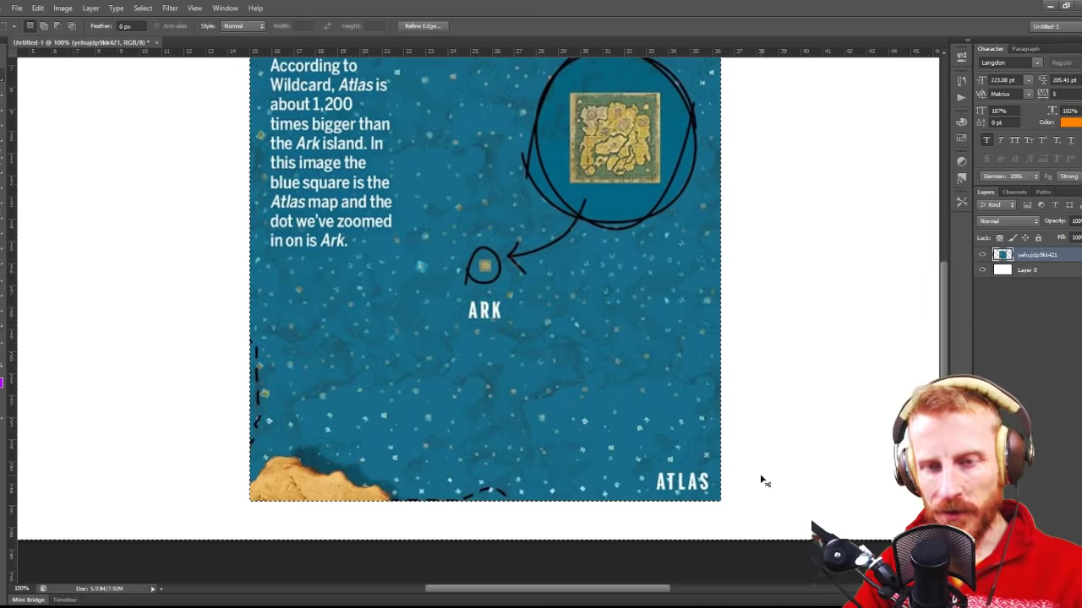
key("ctrl+d")
Step: Zoom in and out on the cleaned map to inspect Ark's position
scroll(421, 386, "up", 1)
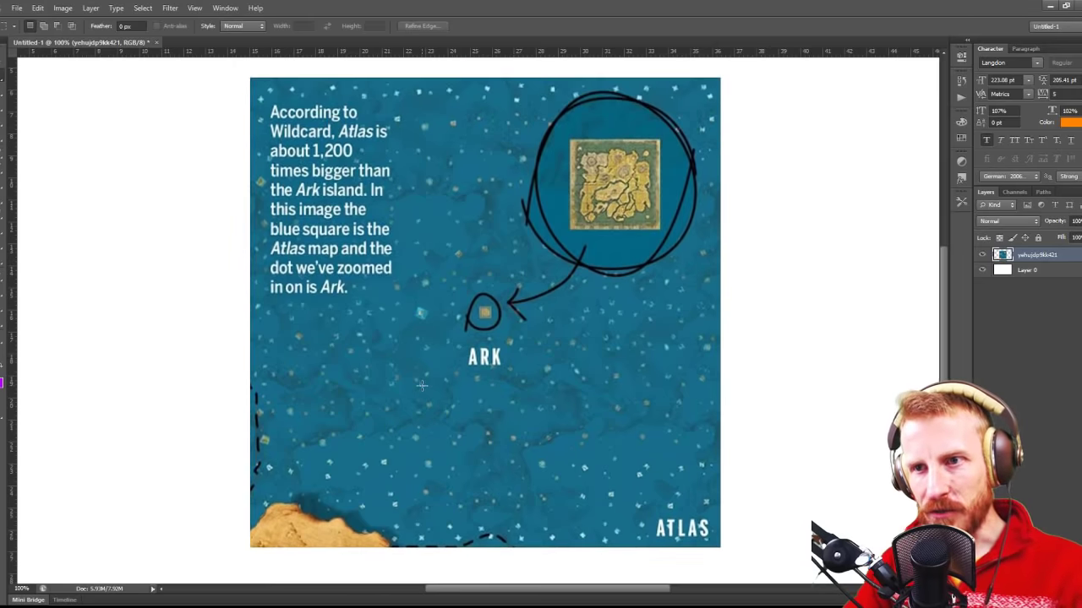
scroll(483, 355, "up", 2)
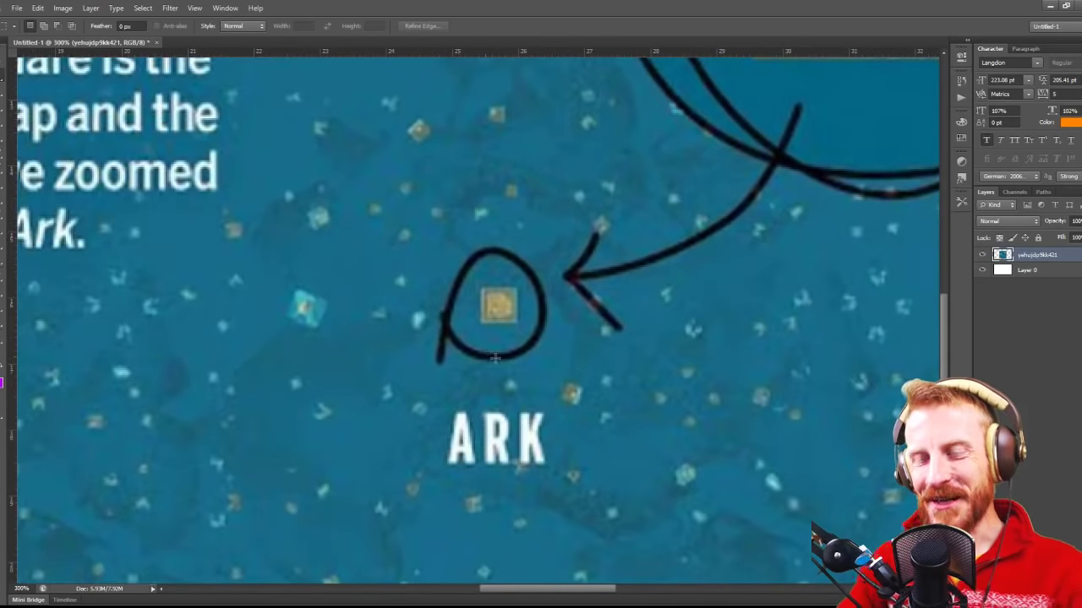
scroll(490, 353, "up", 1)
scroll(496, 357, "up", 1)
scroll(496, 357, "down", 2)
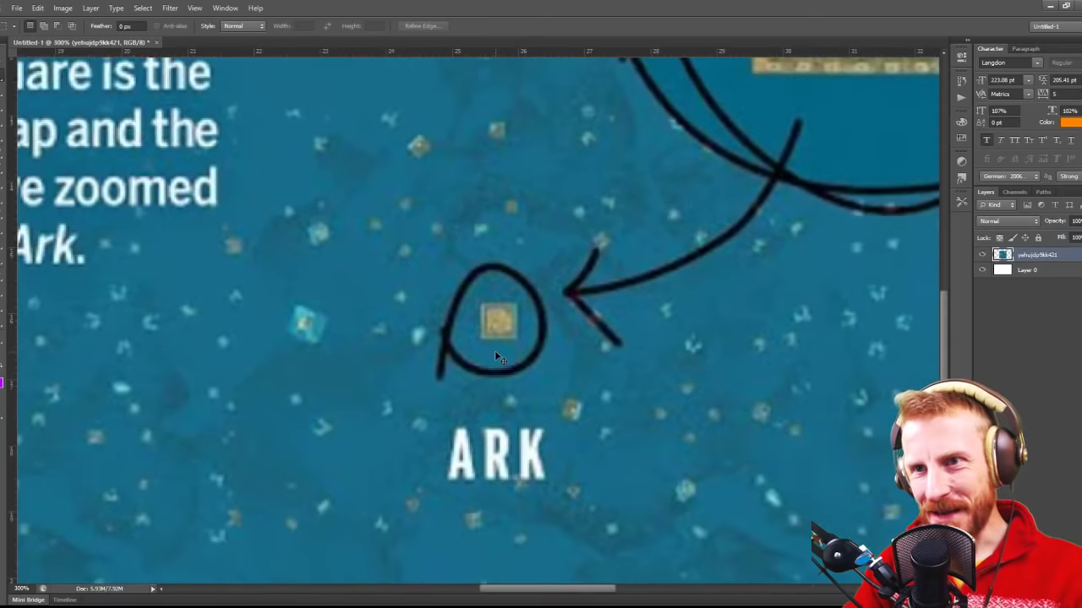
scroll(495, 351, "up", 4)
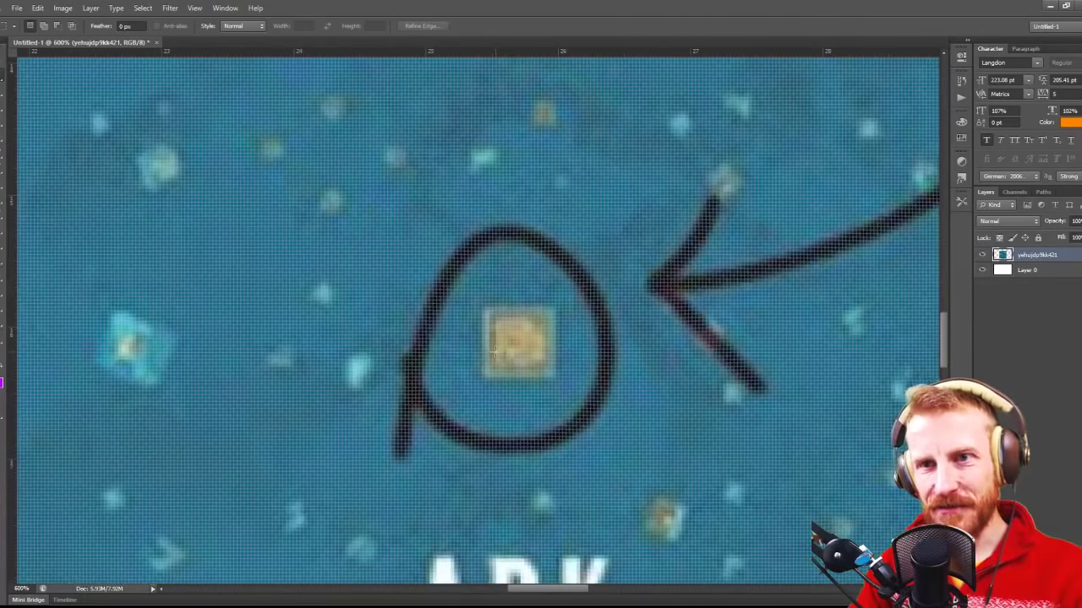
scroll(498, 358, "down", 1)
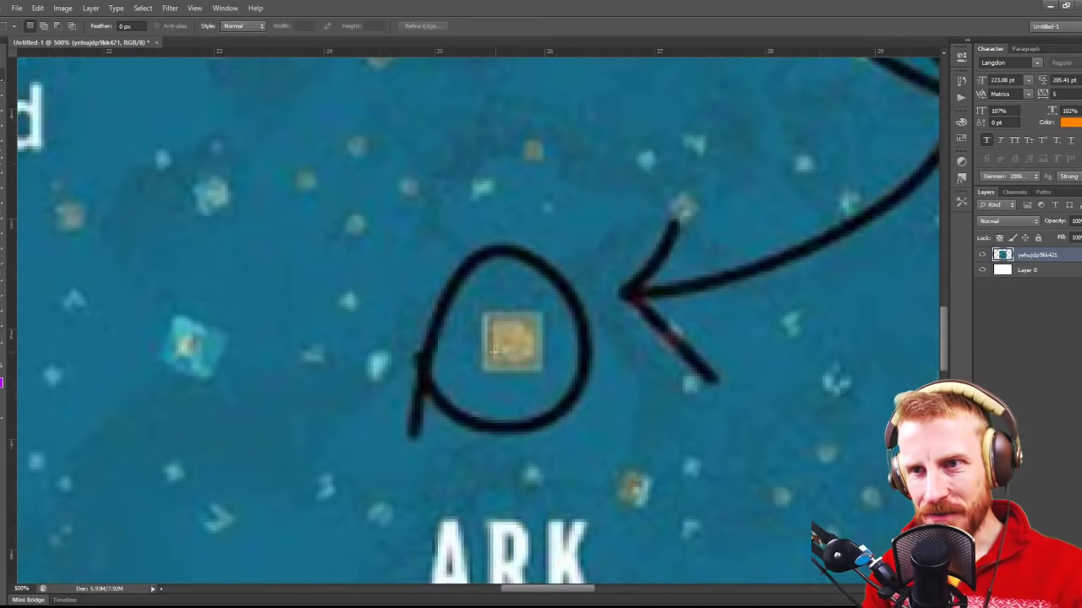
scroll(497, 358, "up", 2)
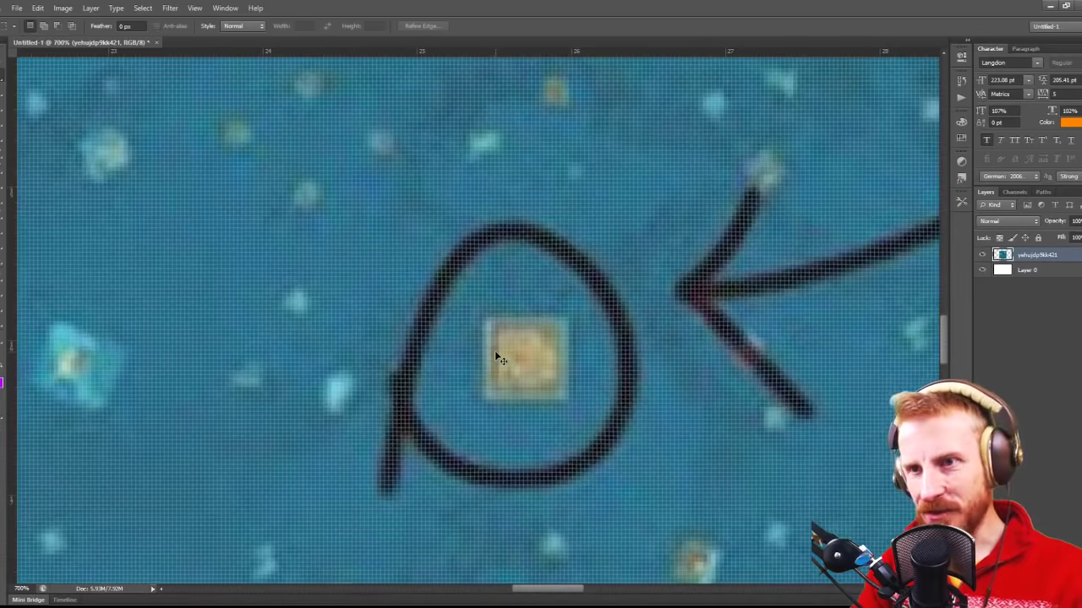
scroll(496, 357, "down", 1)
scroll(497, 358, "down", 5)
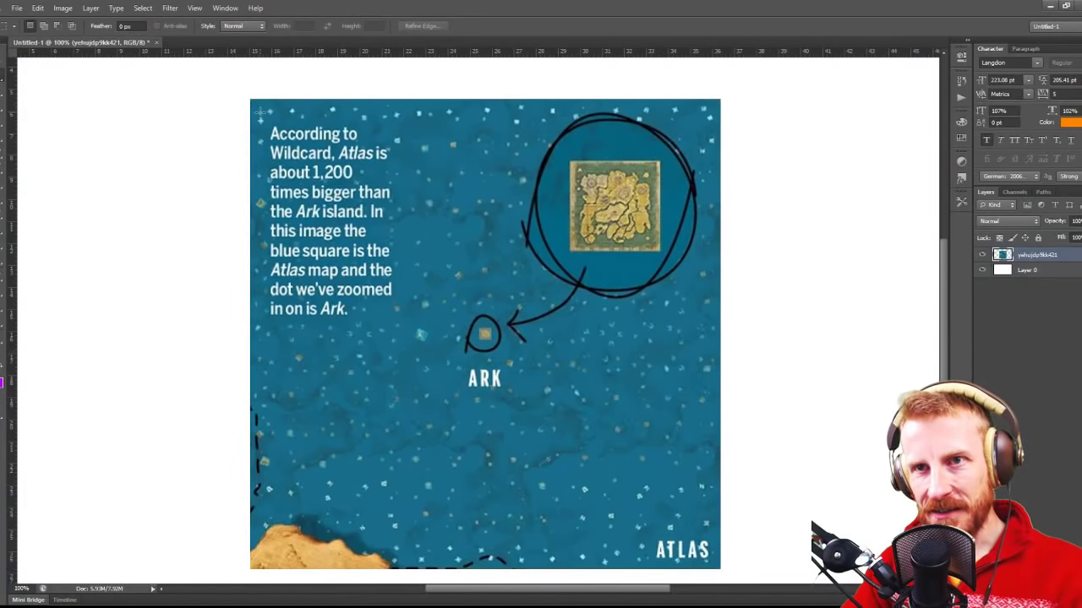
Step: Lasso the tan patch at the lower-left corner and Content-Aware fill it with ocean
left_click(2, 100)
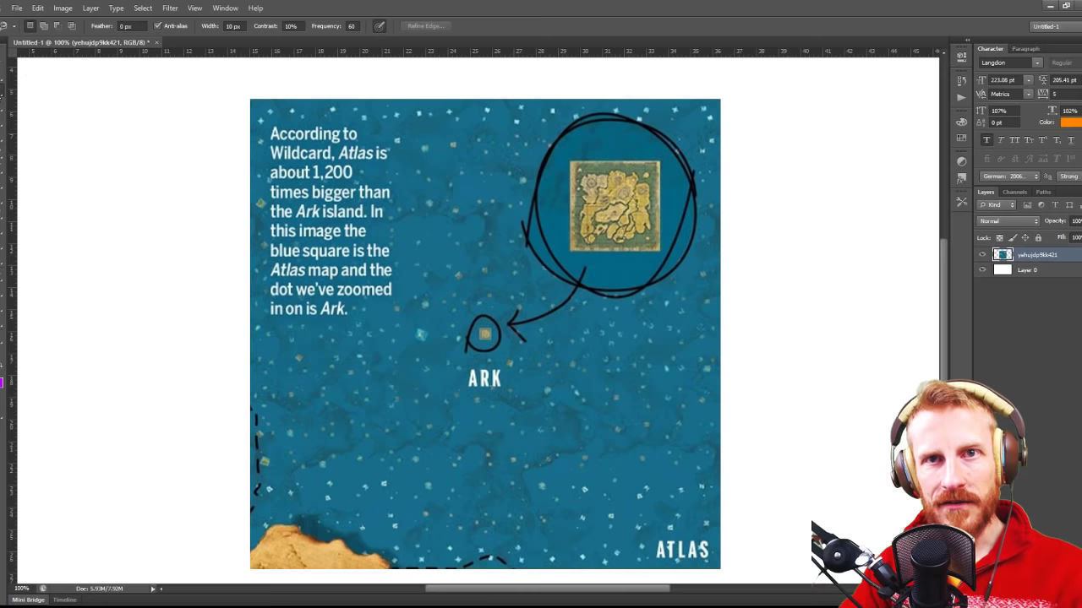
right_click(4, 100)
left_click(73, 102)
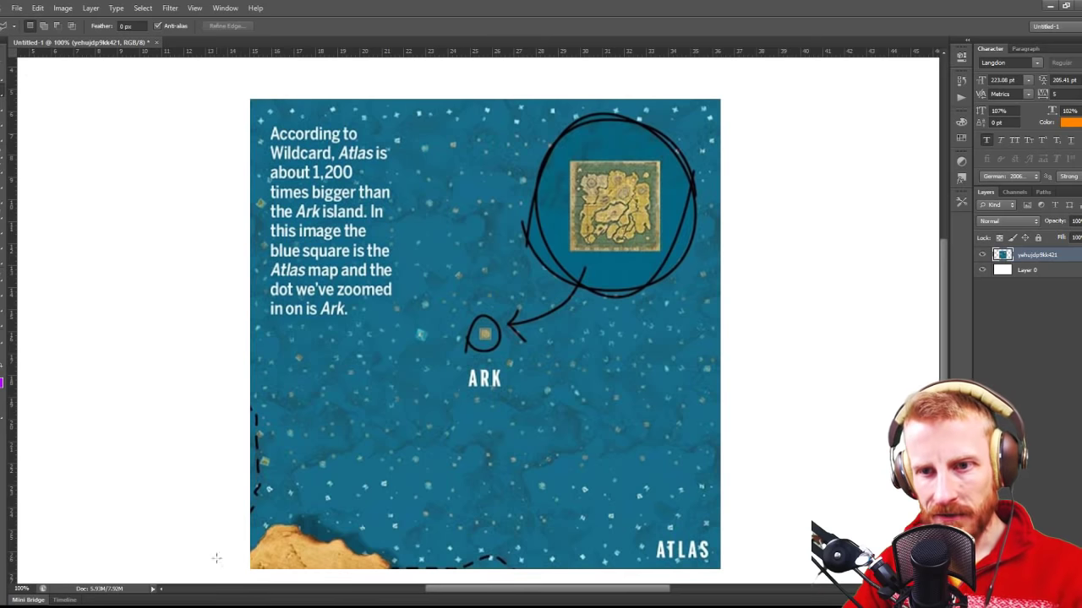
mouse_move(246, 549)
left_mouse_down()
mouse_move(275, 519)
mouse_move(305, 519)
mouse_move(319, 536)
mouse_move(383, 551)
mouse_move(398, 571)
mouse_move(248, 551)
left_mouse_up()
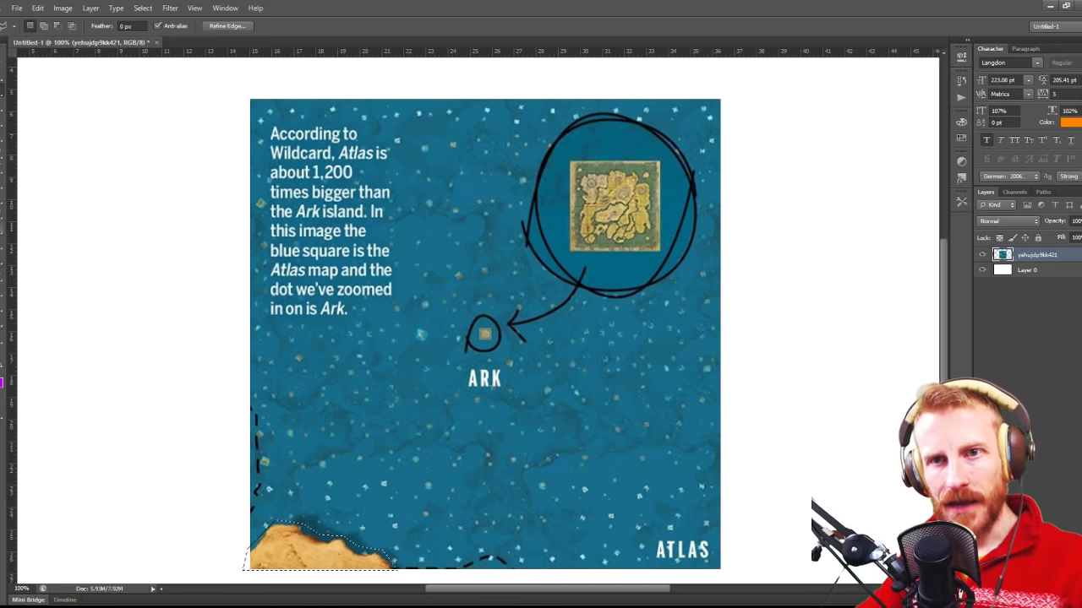
left_click(2, 120)
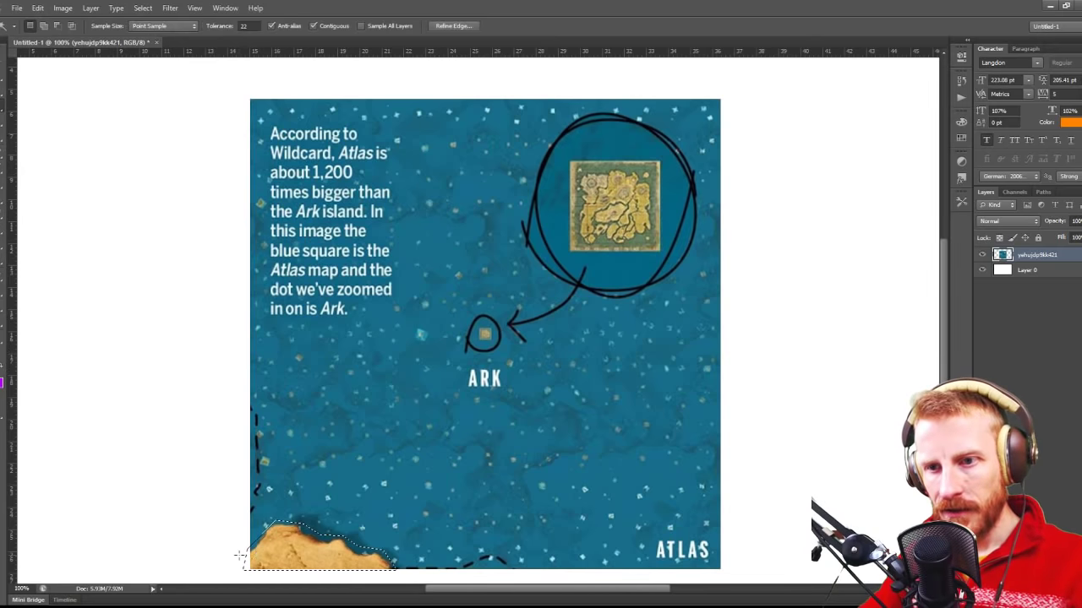
key("alt")
key("alt")
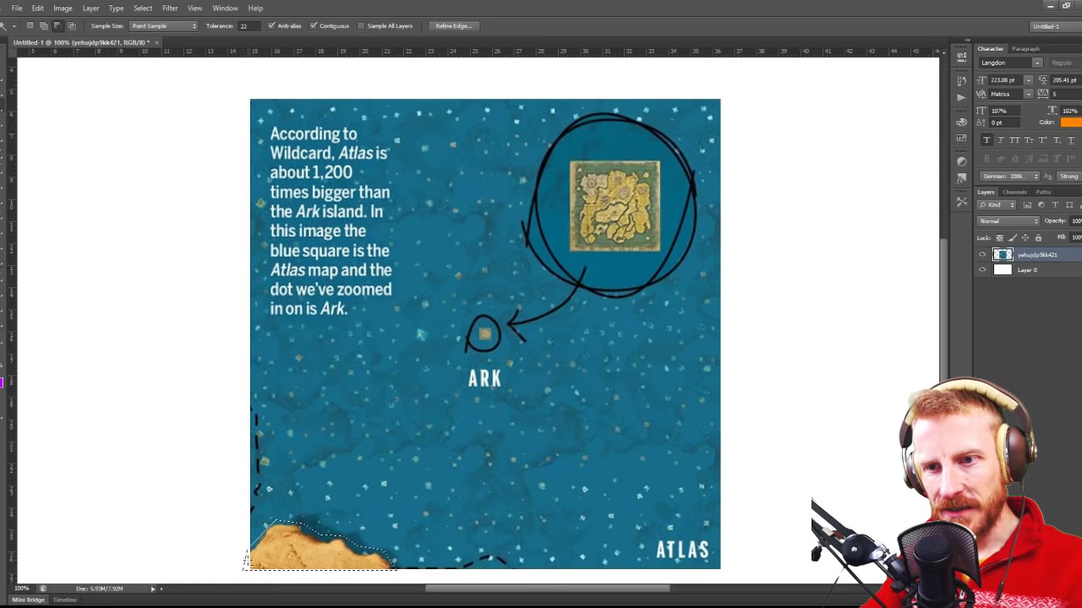
key("alt")
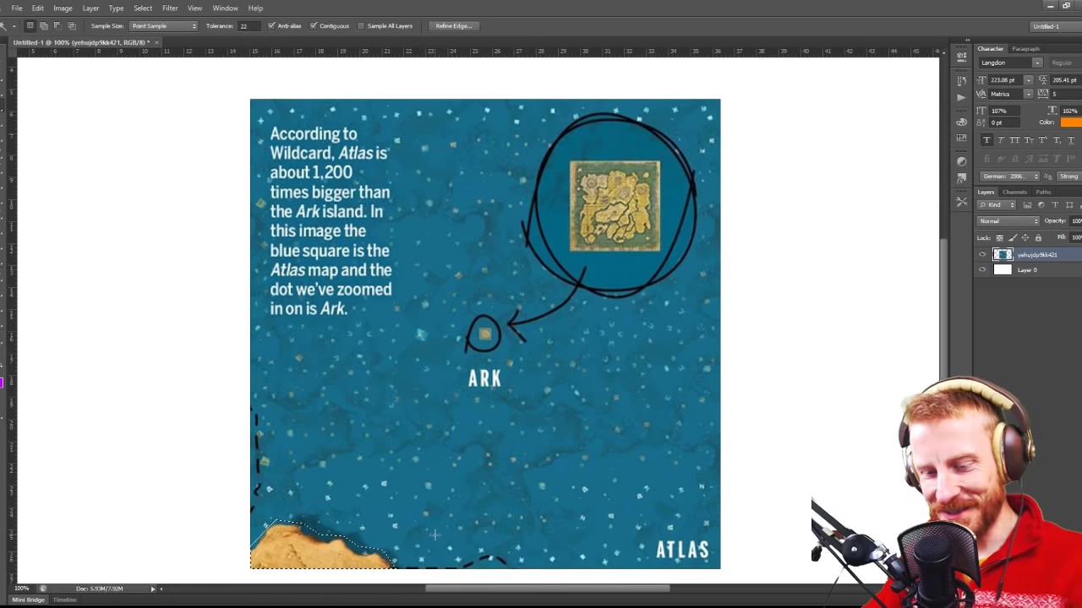
key("alt")
key("shift+BackSpace")
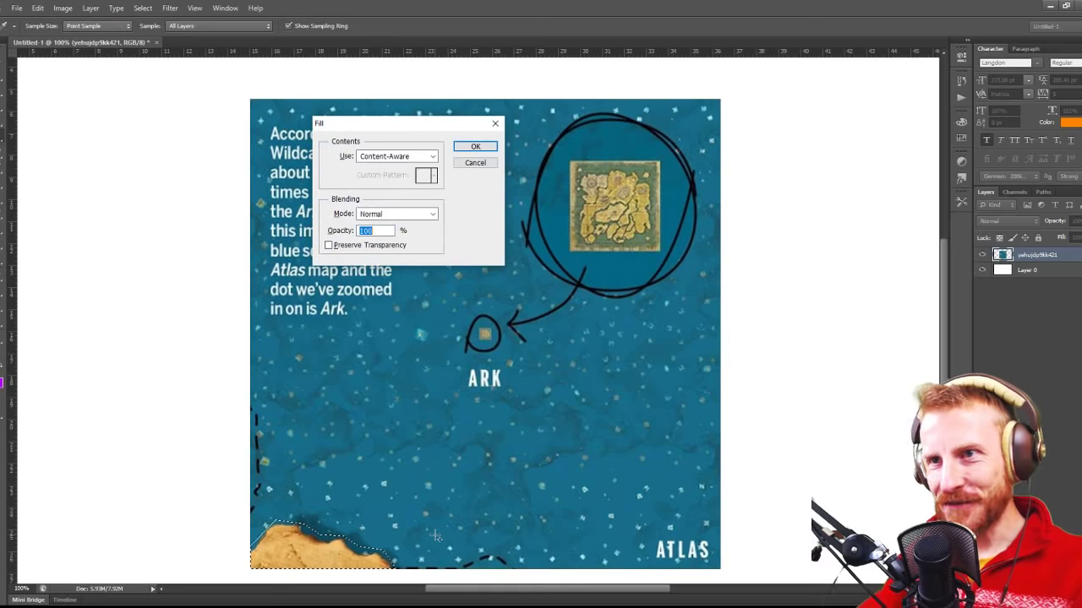
key("Return")
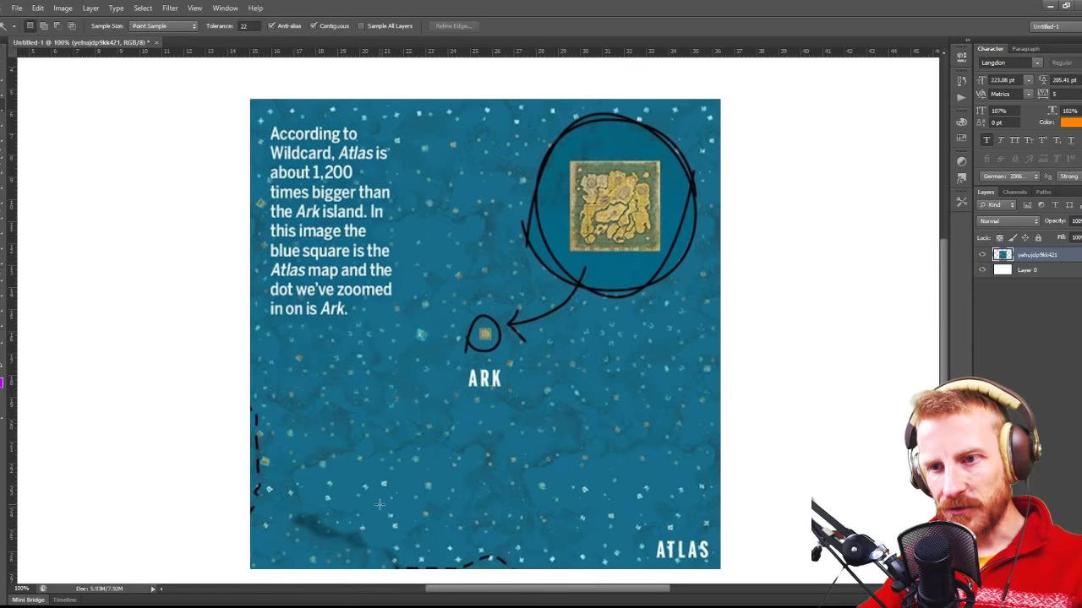
left_click(243, 399)
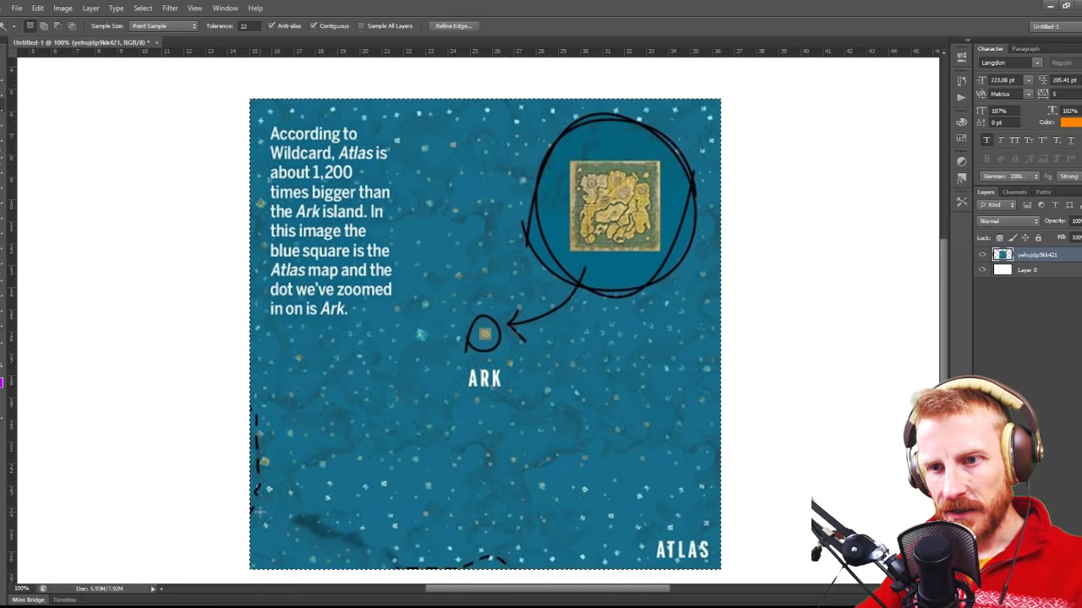
key("ctrl+d")
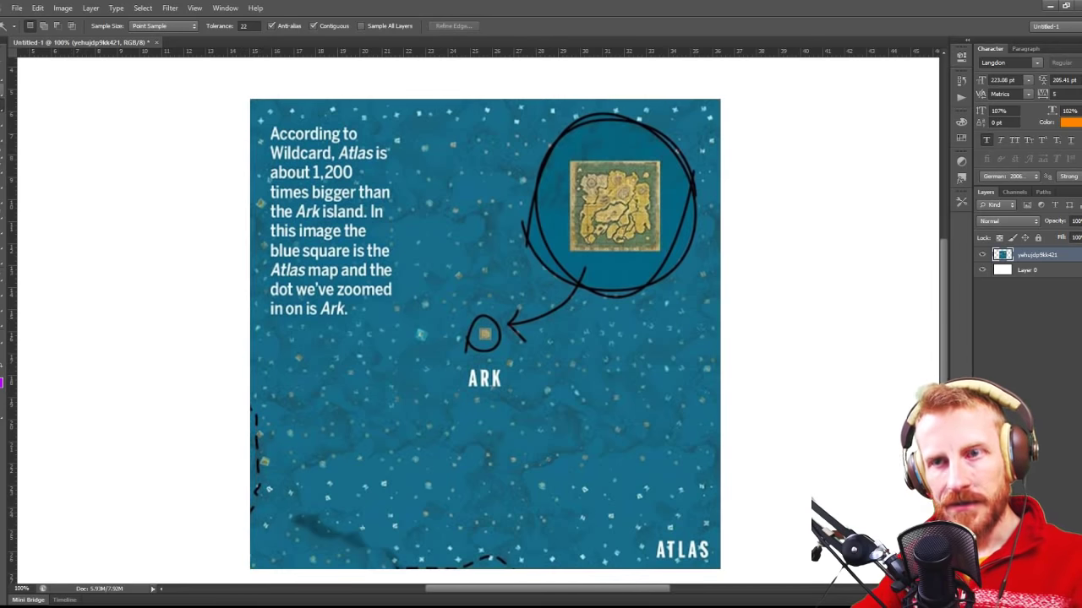
key("ctrl+plus")
scroll(437, 365, "down", 3)
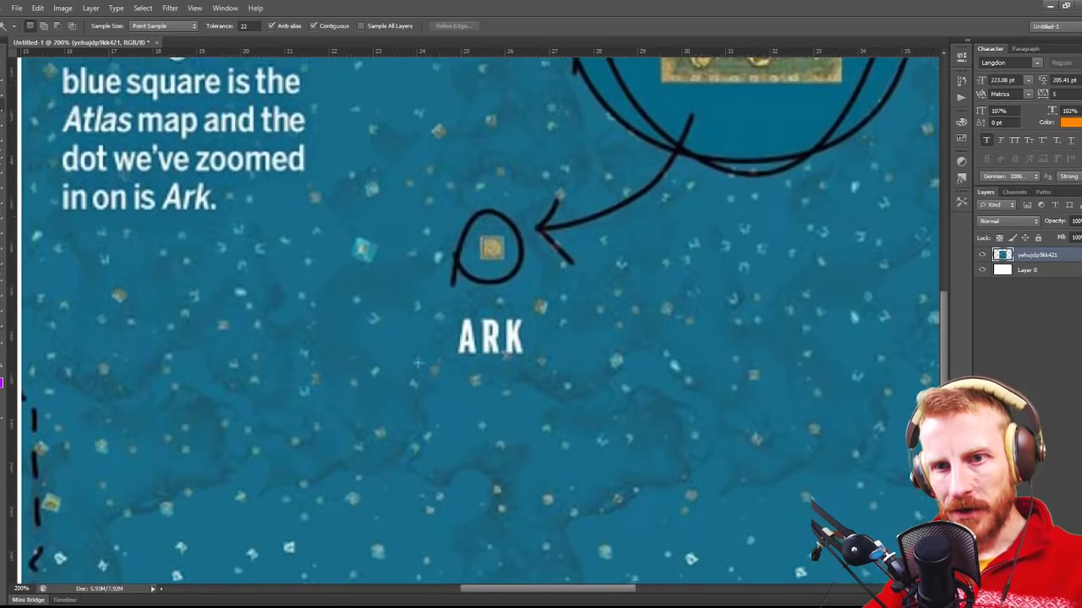
scroll(74, 256, "down", 1)
left_click(7, 100)
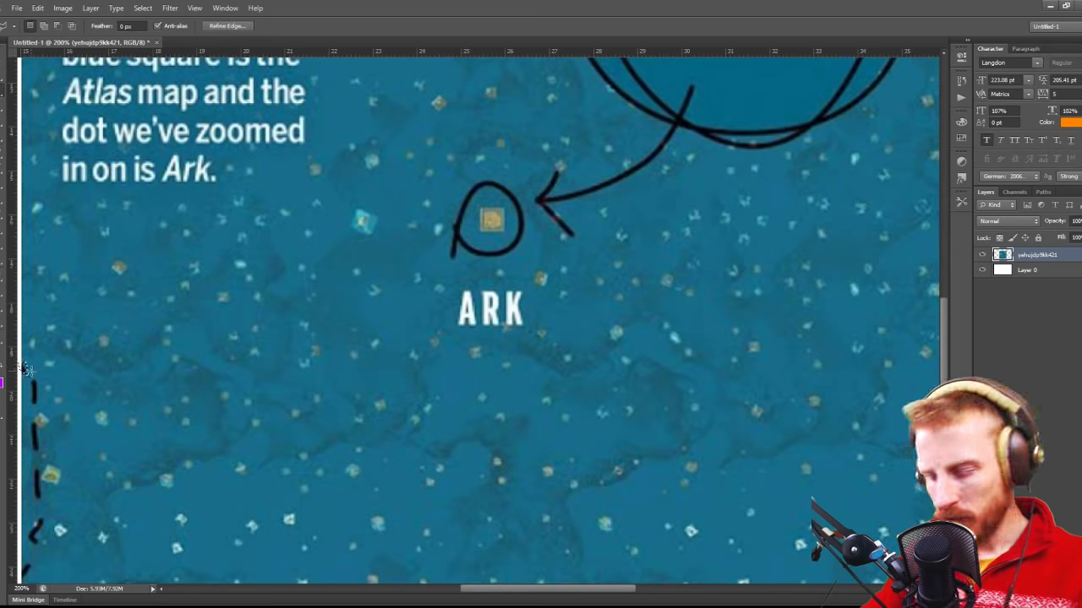
Step: Zoom to the map's left edge and lasso the first two black dashes
key("ctrl+plus")
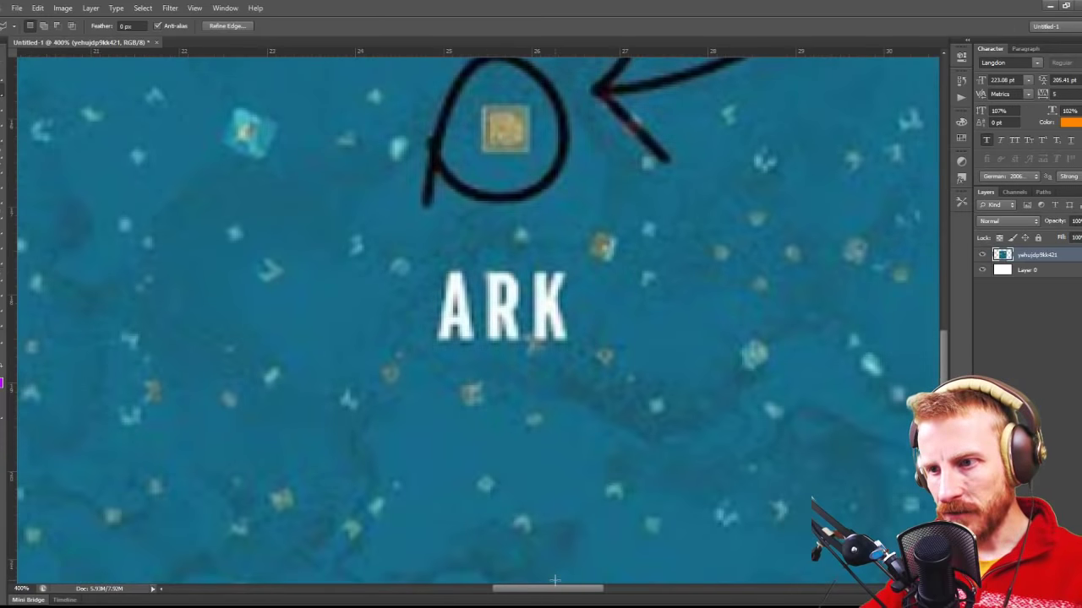
left_click_drag(554, 589, 471, 589)
mouse_move(182, 425)
left_mouse_down()
mouse_move(176, 302)
mouse_move(223, 322)
mouse_move(211, 327)
mouse_move(218, 390)
mouse_move(197, 384)
left_mouse_up()
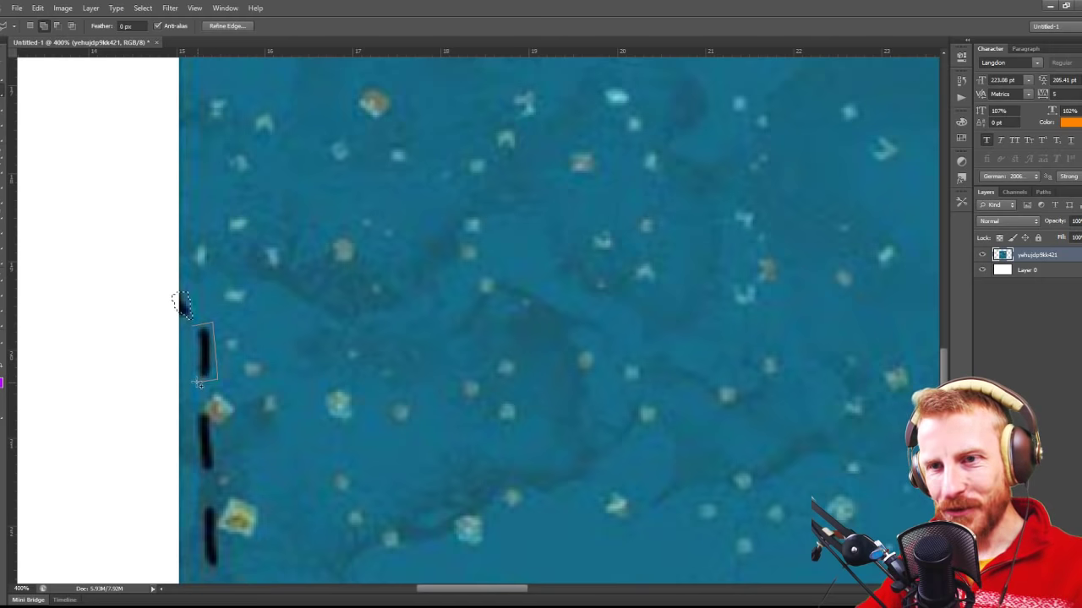
left_click_drag(197, 334, 193, 326)
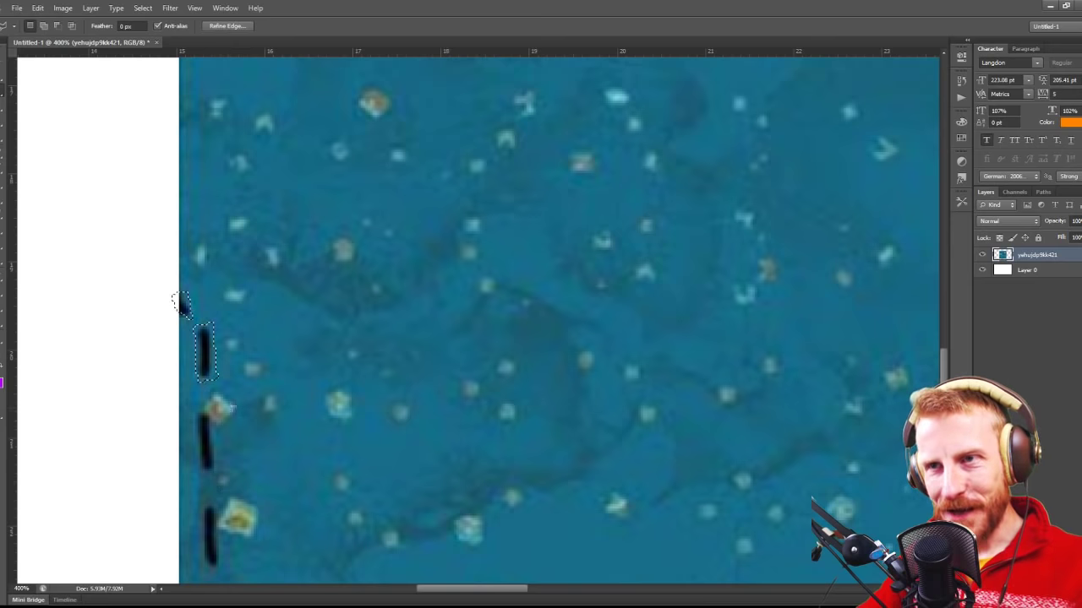
key("shift")
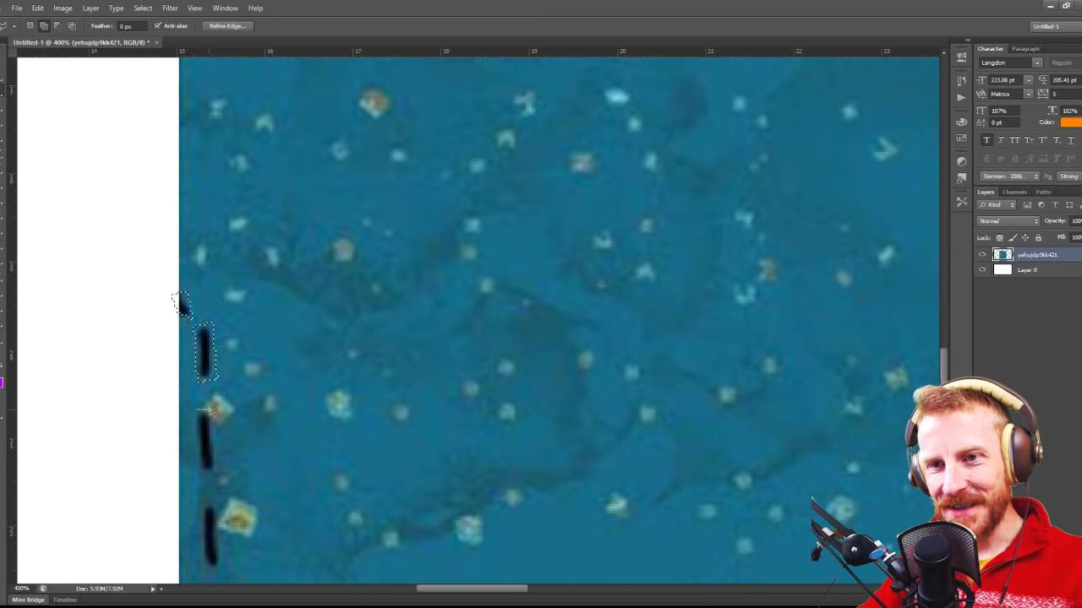
mouse_move(207, 412)
left_mouse_down()
mouse_move(218, 473)
mouse_move(197, 471)
left_mouse_up()
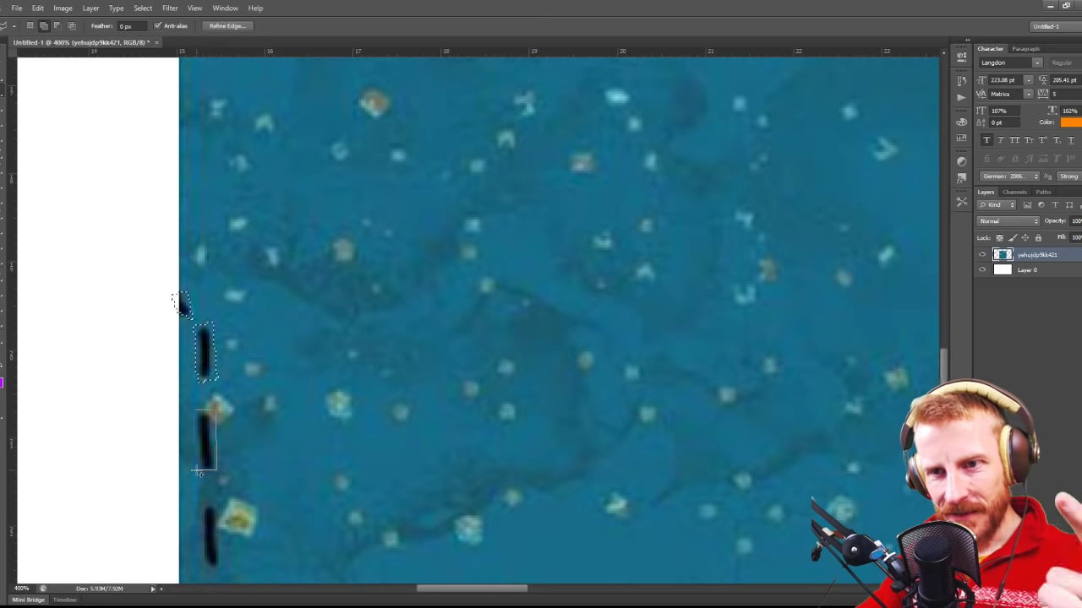
left_click(199, 471)
left_click(198, 414)
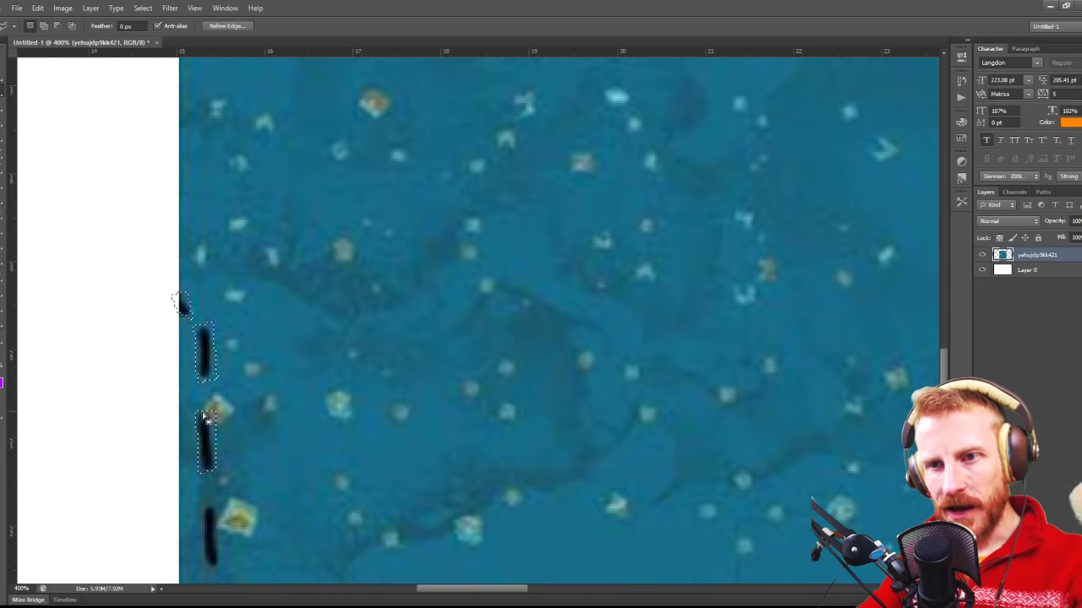
Step: Add the third, fourth and fifth left-edge dashes to the Polygonal Lasso selection
scroll(207, 418, "down", 2)
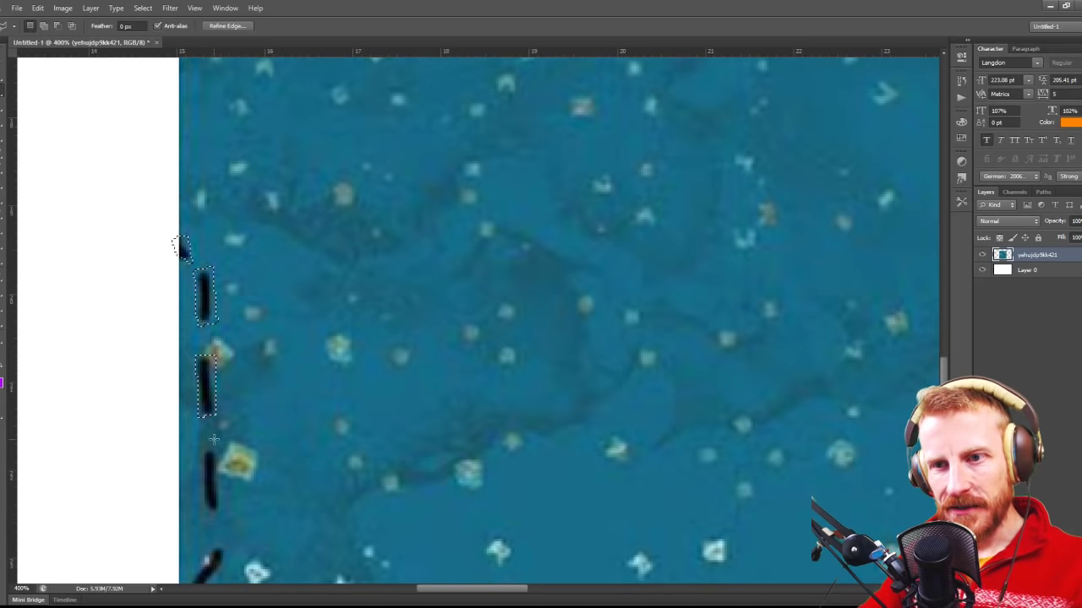
scroll(214, 439, "down", 1)
left_click(200, 411)
left_click(222, 412)
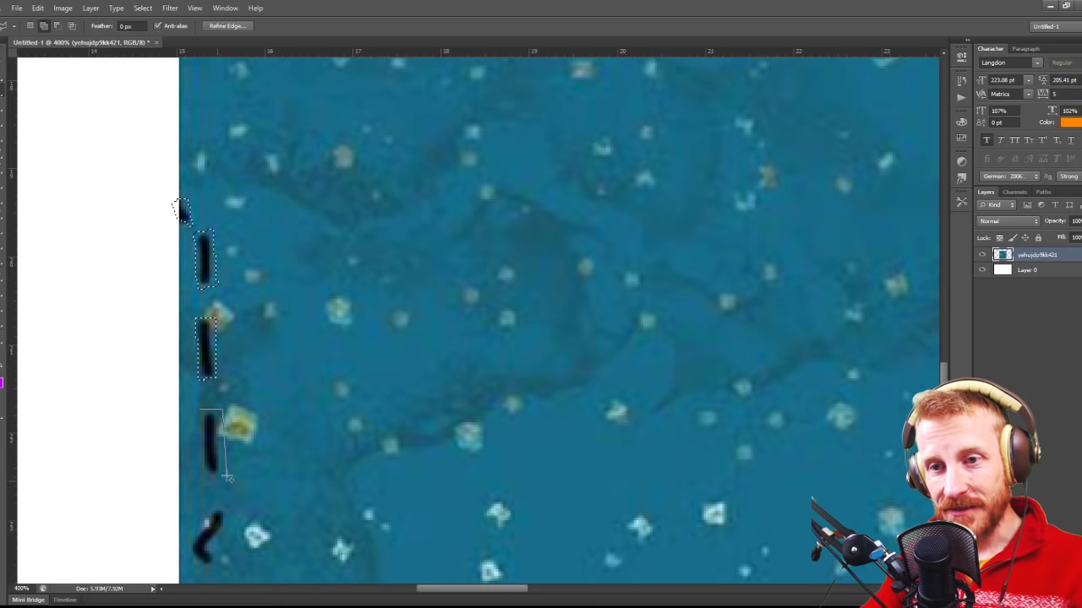
left_click(225, 476)
left_click(203, 478)
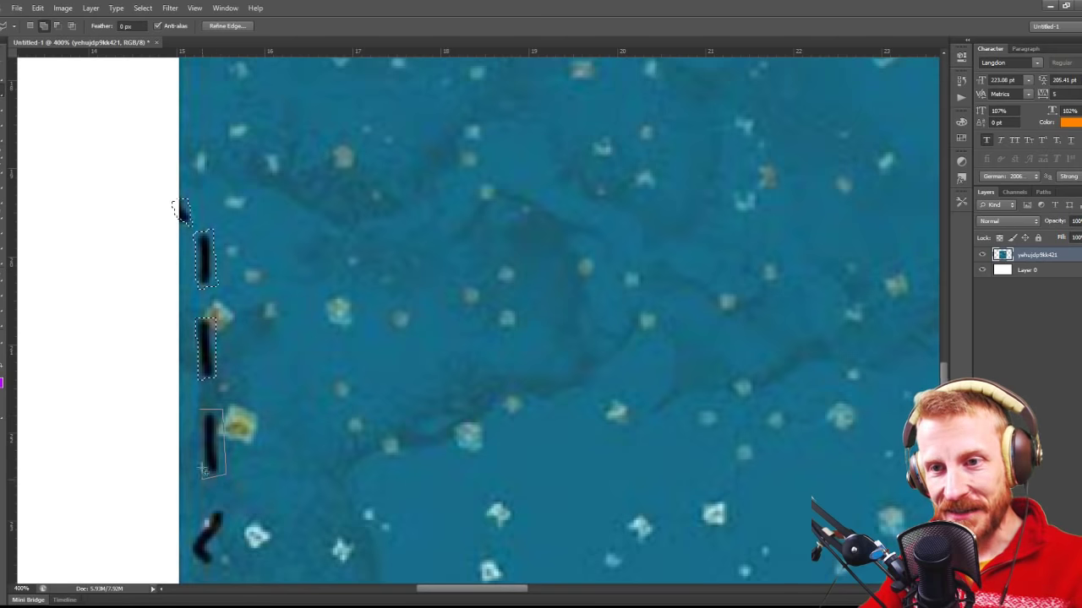
left_click(207, 419)
scroll(228, 431, "down", 3)
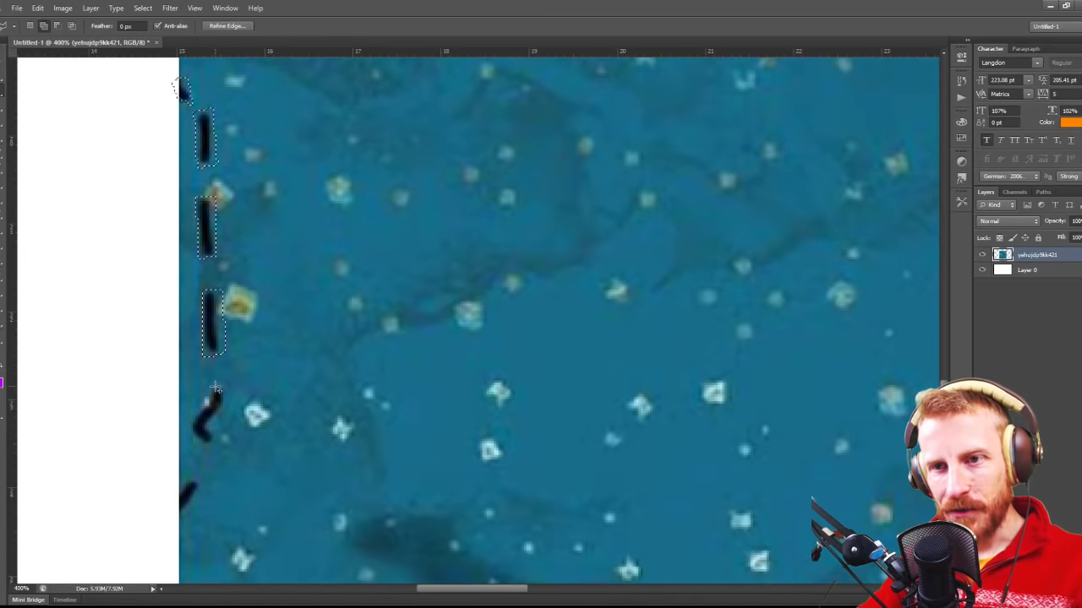
left_click(186, 421)
left_click(203, 451)
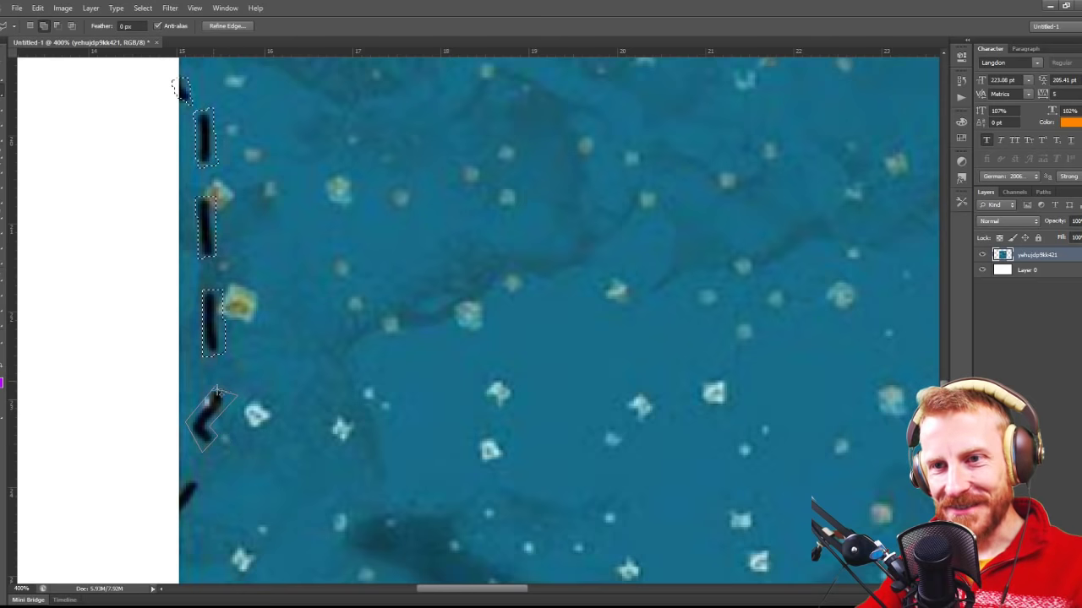
double_click(218, 389)
scroll(194, 414, "down", 2)
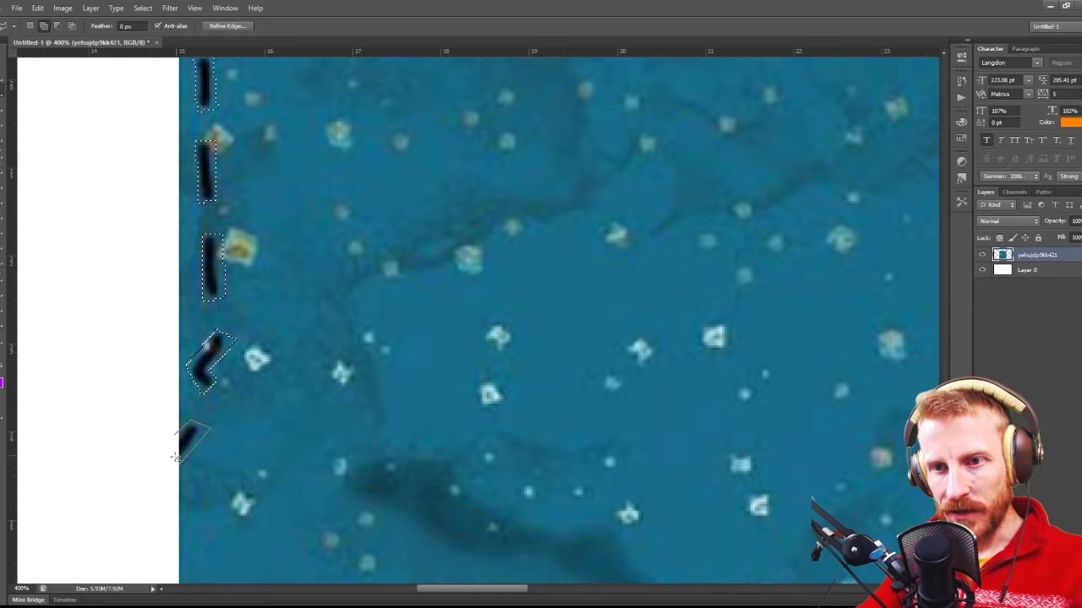
double_click(181, 442)
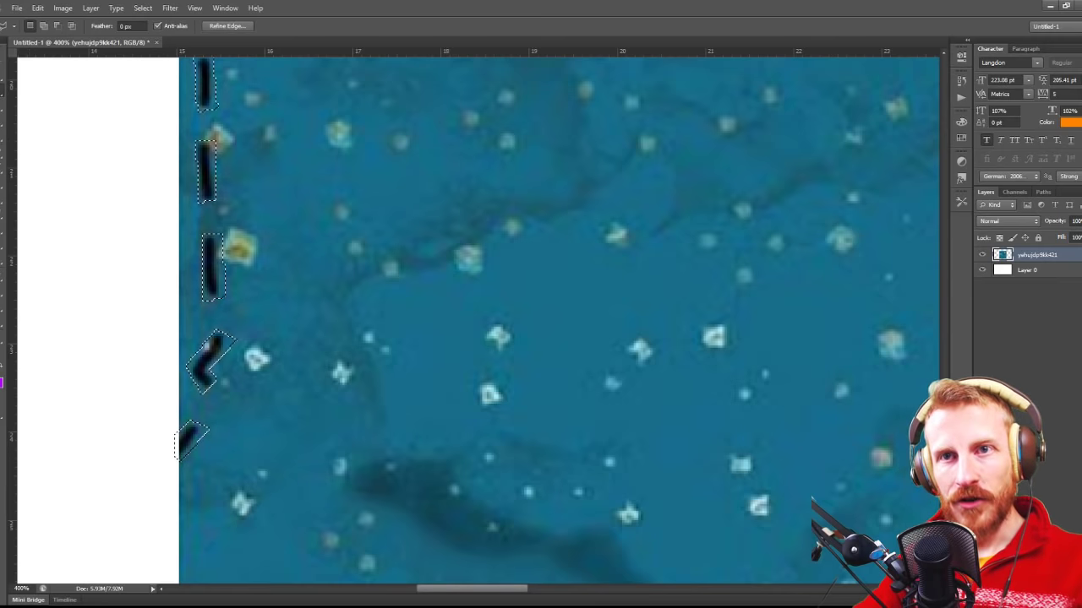
Step: Content-Aware fill the selected dashes with ocean texture and deselect
key("w")
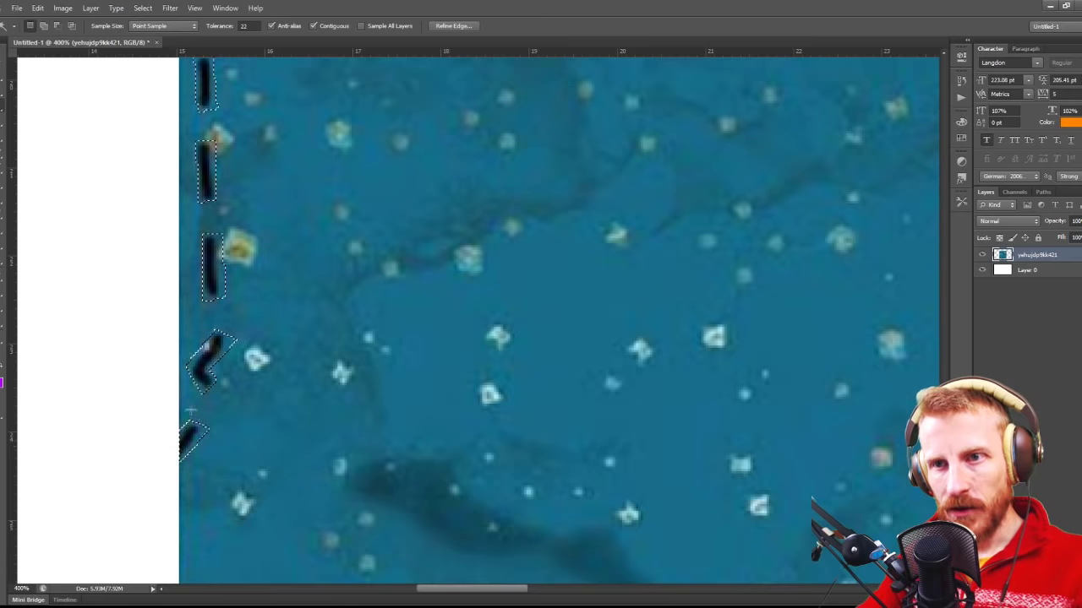
scroll(169, 381, "up", 4)
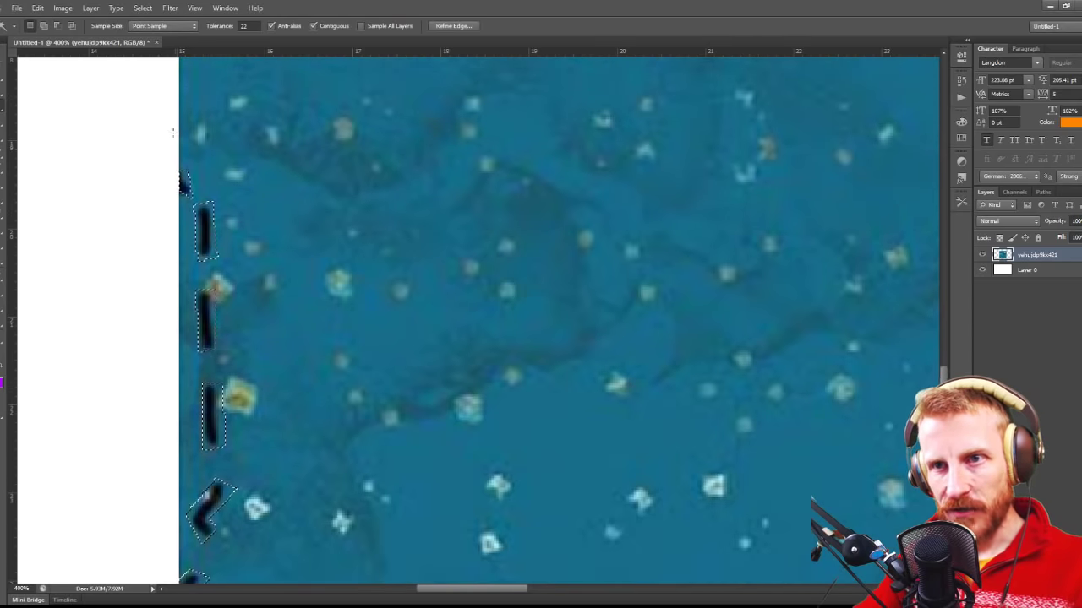
key("l")
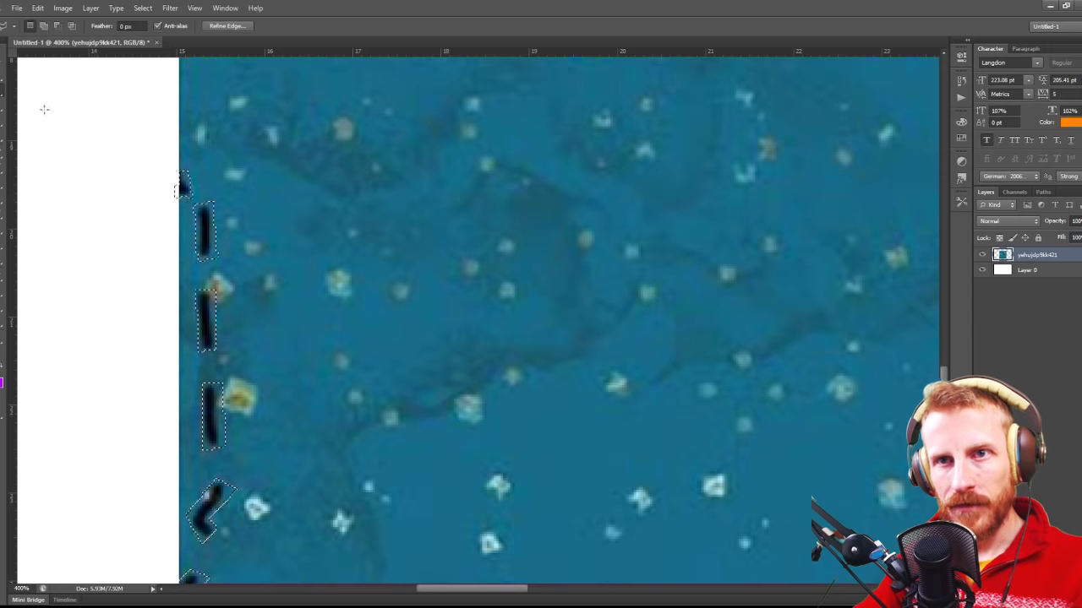
left_click(2, 114)
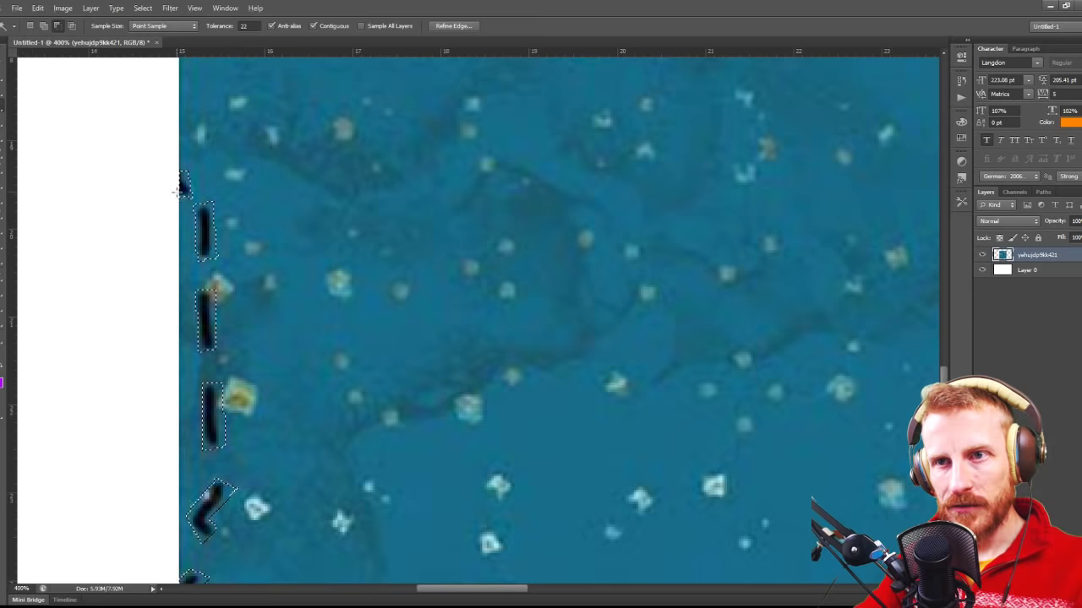
key("shift+BackSpace")
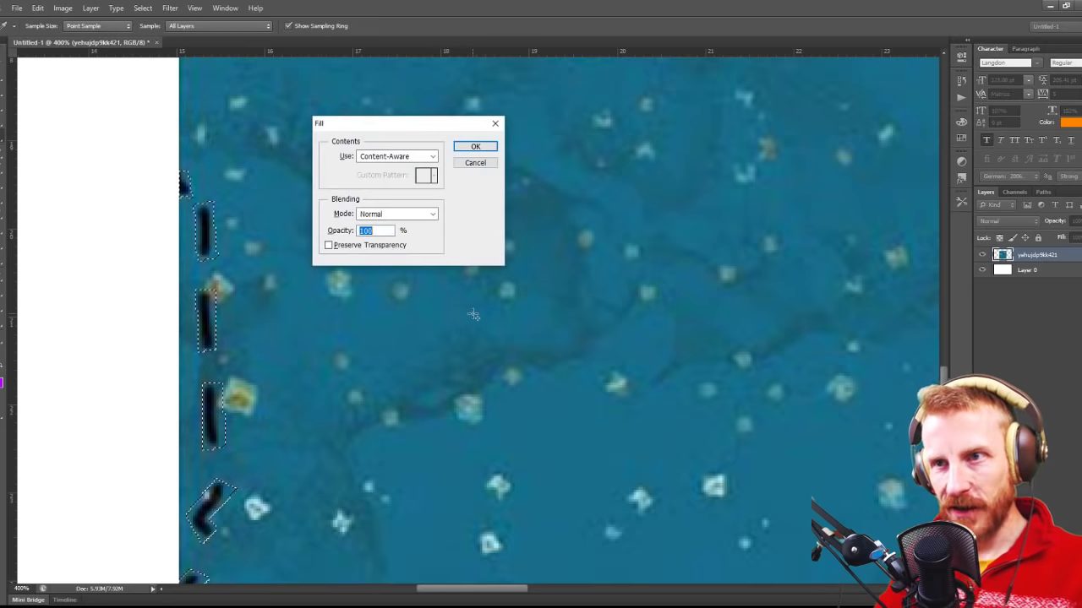
key("Return")
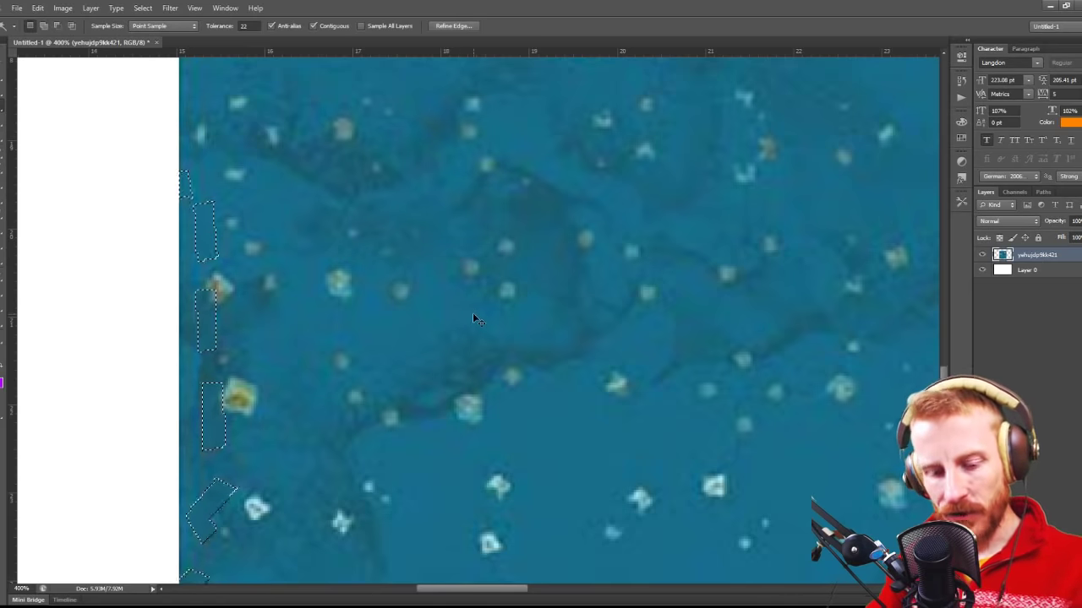
key("ctrl+d")
Step: Zoom to the map's bottom-left edge, clear a stray selection and pick the Lasso
scroll(473, 320, "down", 2)
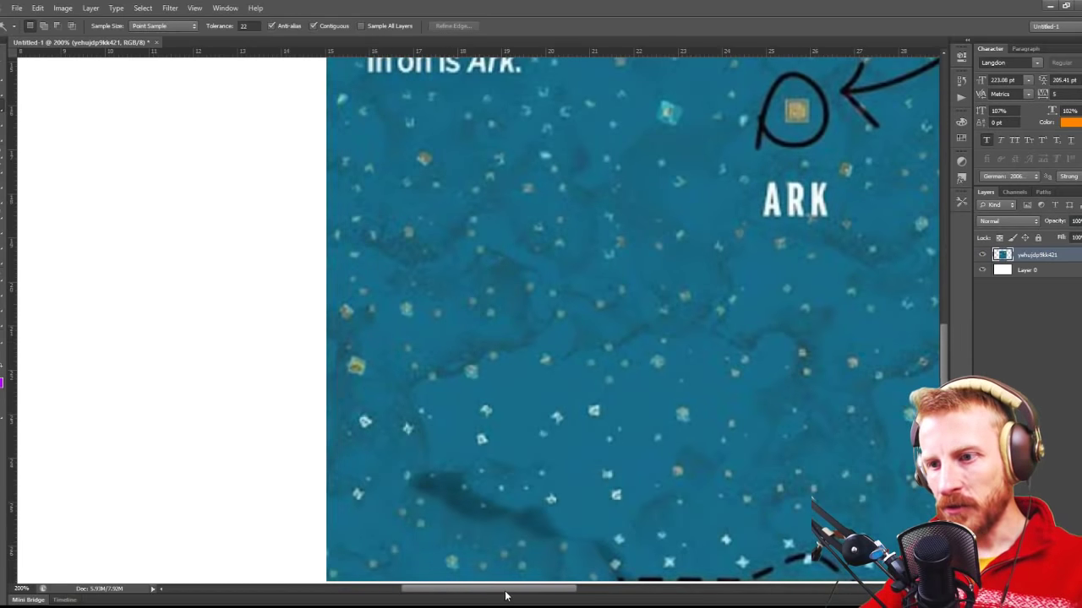
left_click_drag(512, 592, 564, 591)
scroll(404, 461, "down", 3)
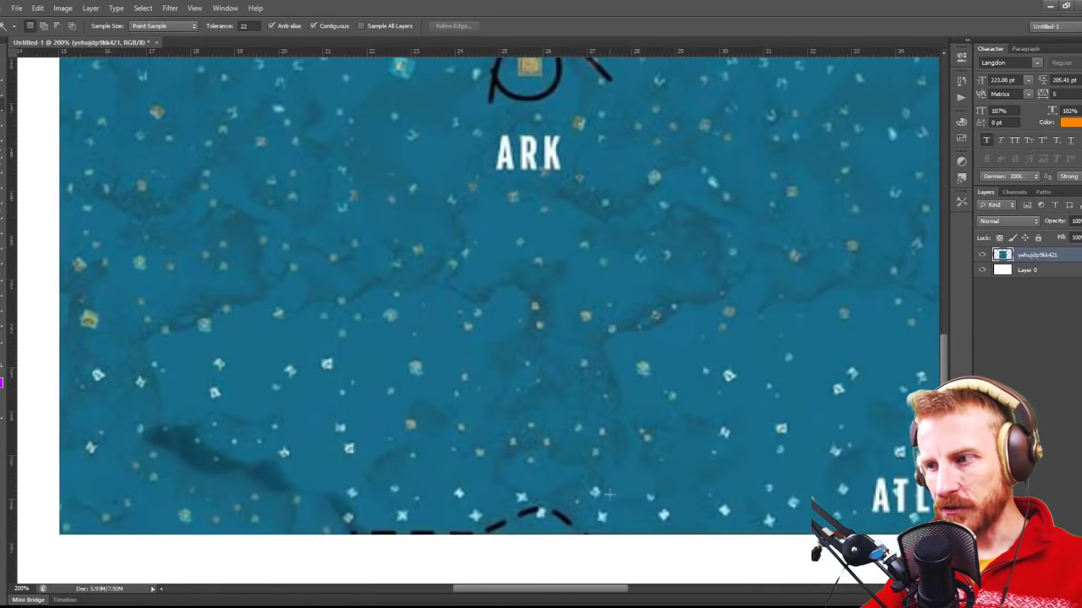
scroll(406, 461, "up", 1)
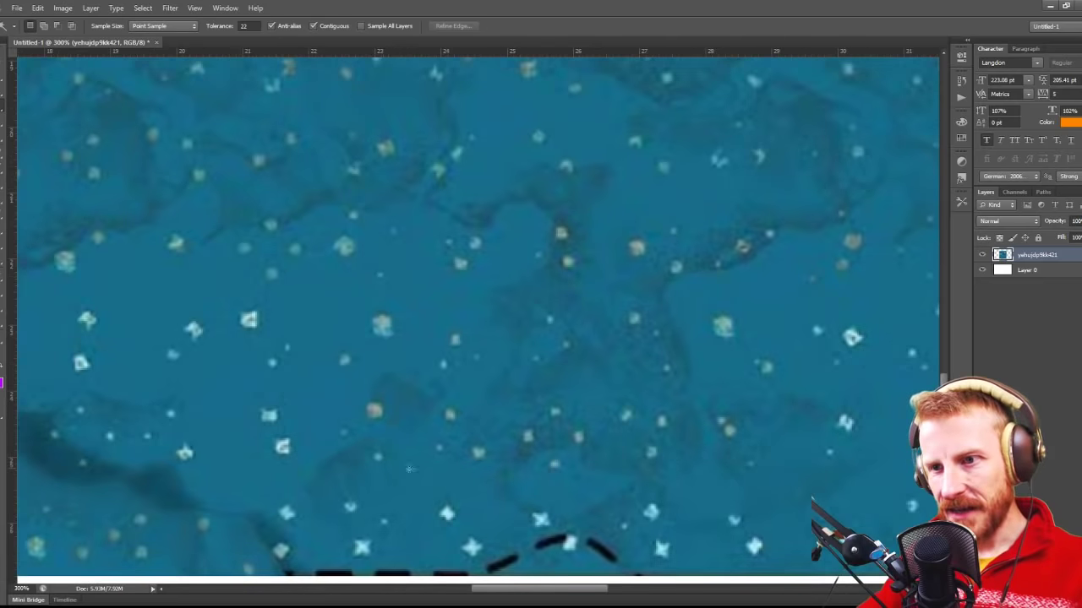
scroll(407, 457, "down", 2)
scroll(402, 456, "up", 2)
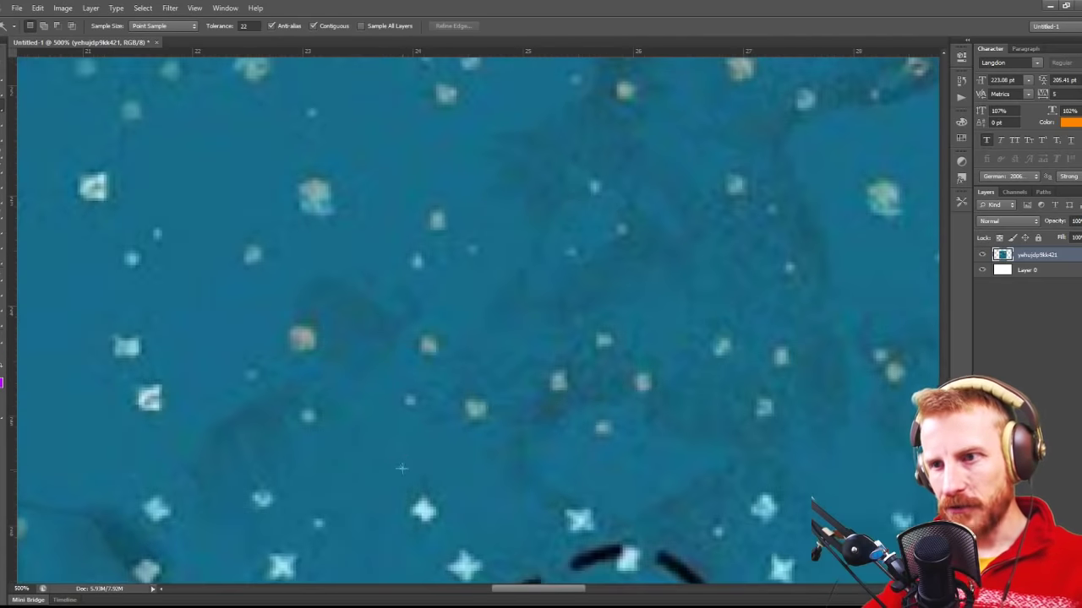
scroll(385, 499, "down", 1)
scroll(384, 500, "down", 1)
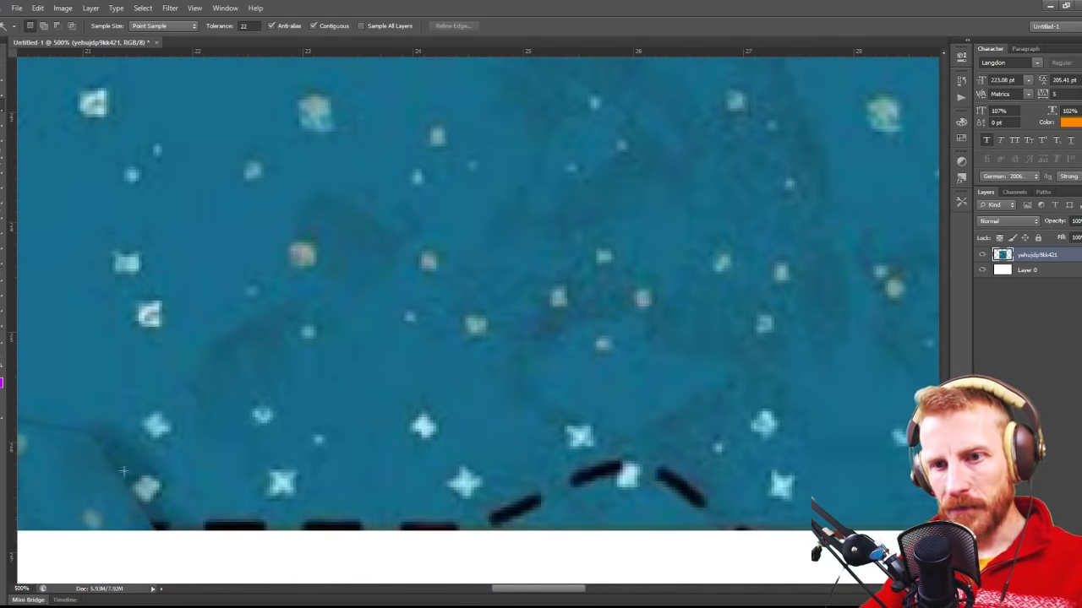
left_click(138, 516)
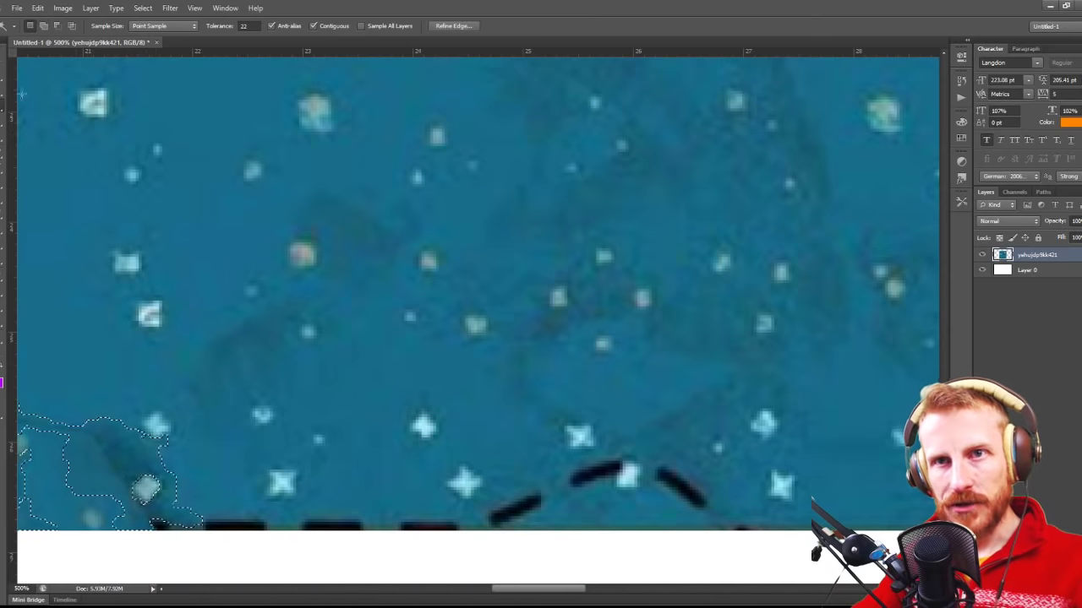
key("ctrl+d")
key("l")
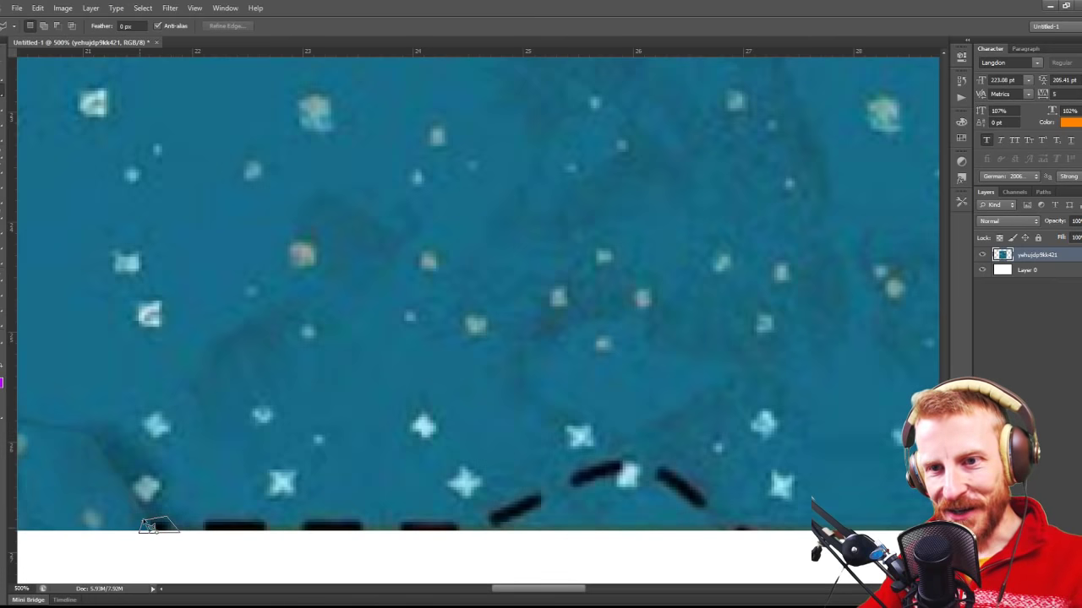
Step: Outline the first four bottom-edge dashes together and begin tracing the slanted dash
left_click_drag(148, 526, 145, 526)
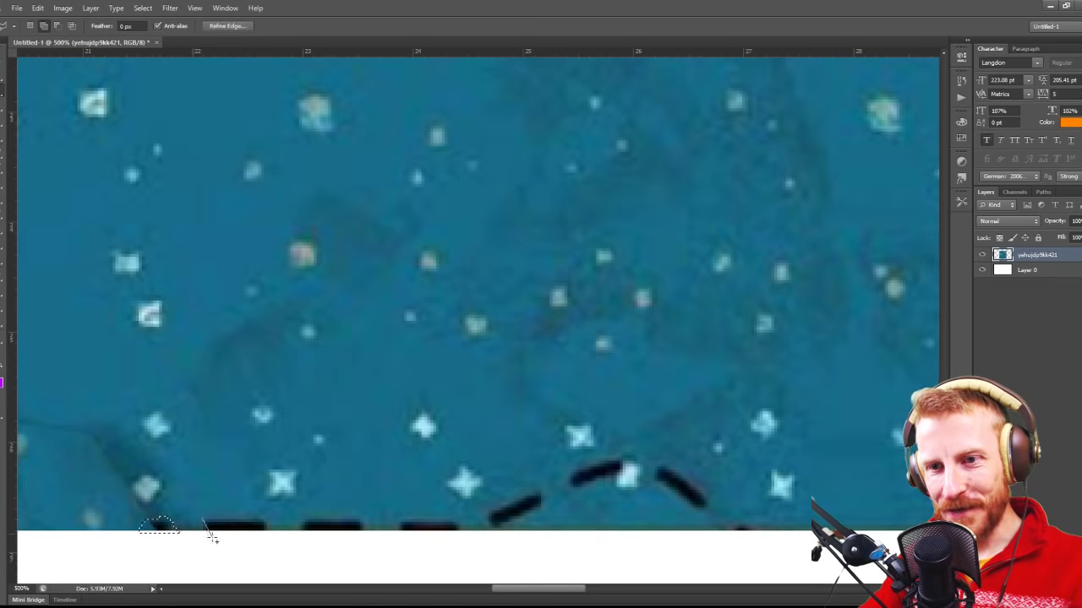
left_click(271, 519)
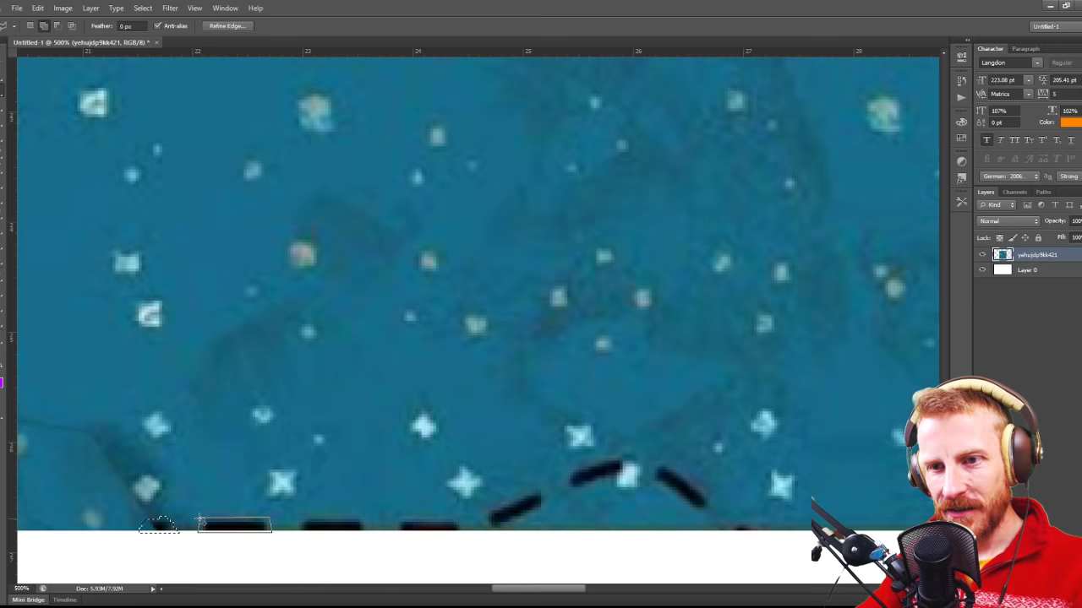
left_click(202, 526)
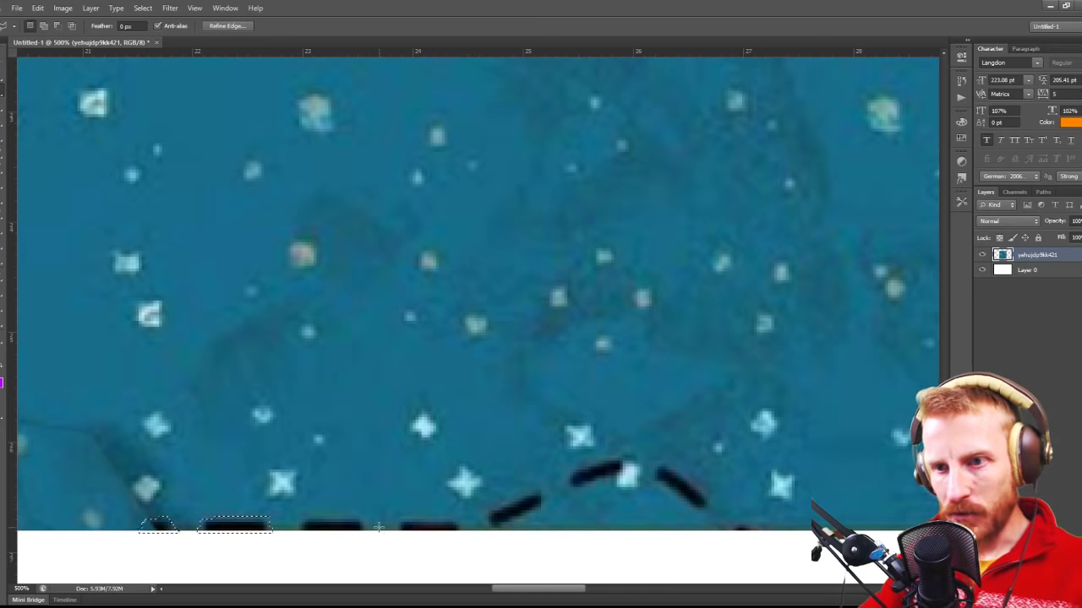
key("shift")
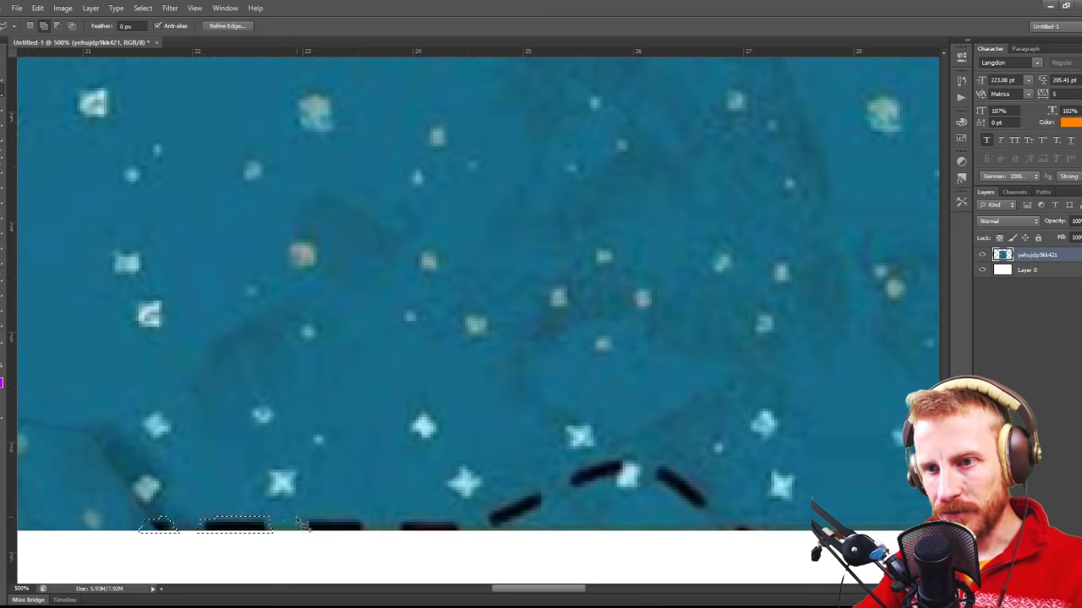
left_click(364, 534)
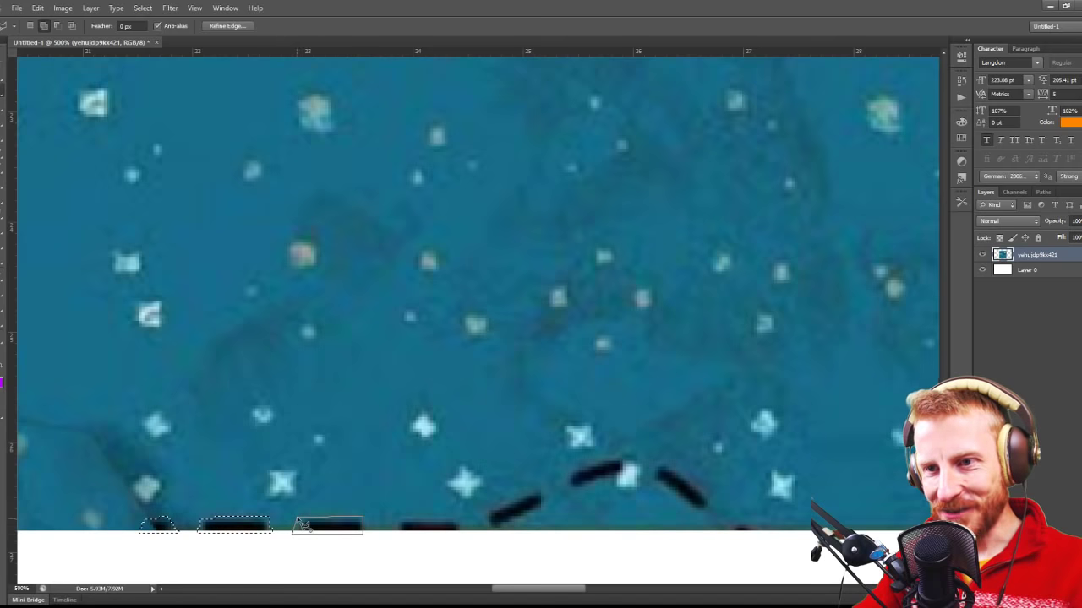
left_click(297, 521)
left_click(396, 517, "shift")
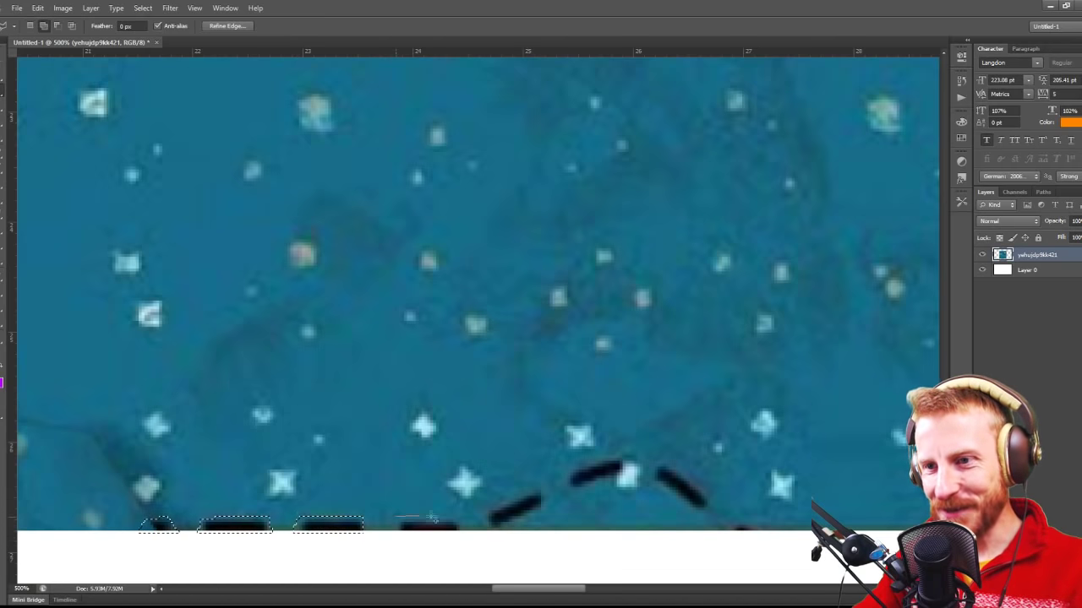
left_click(466, 533)
left_click(392, 533)
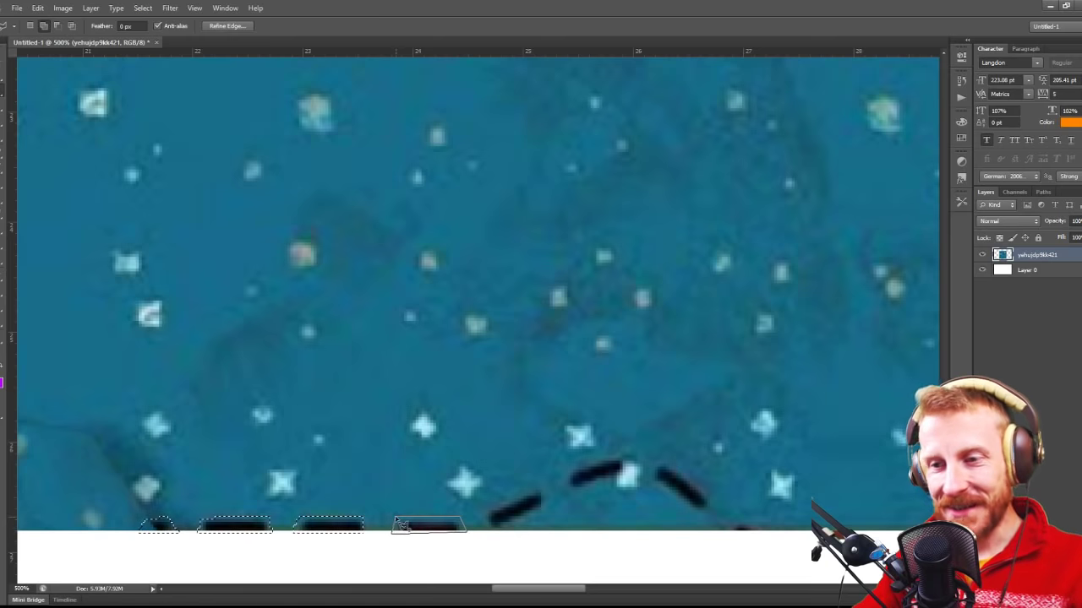
left_click(395, 518)
left_click(484, 513, "shift")
left_click(541, 489)
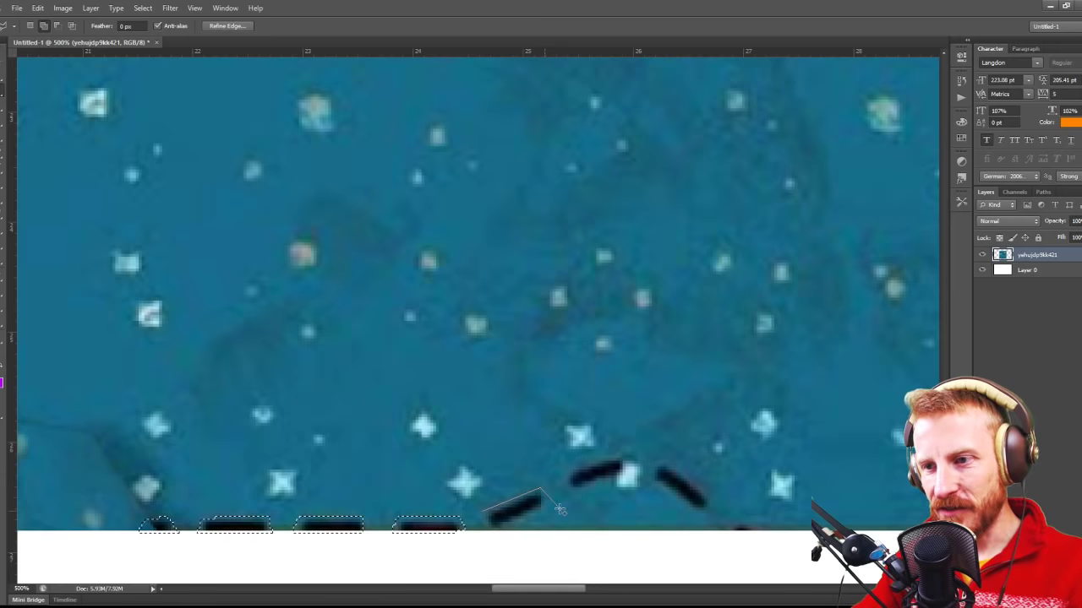
Step: Finish outlining the slanted, diagonal and small bottom-edge dashes into the selection
left_click(547, 507)
left_click(497, 530)
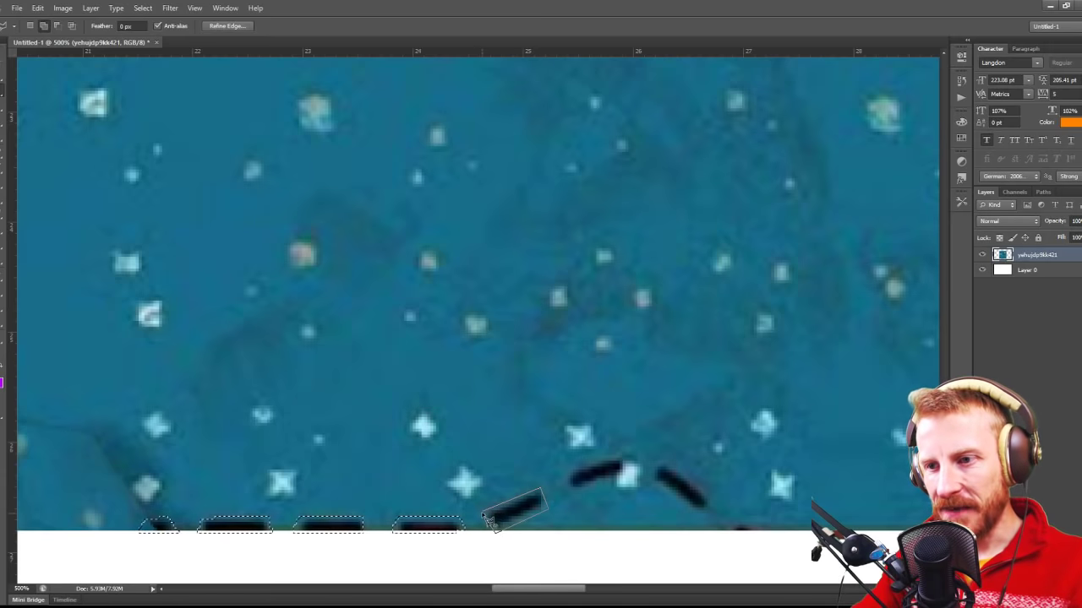
left_click(484, 513)
left_click(565, 474, "shift")
left_click(623, 458)
left_click(629, 481)
left_click(573, 490)
left_click(564, 476)
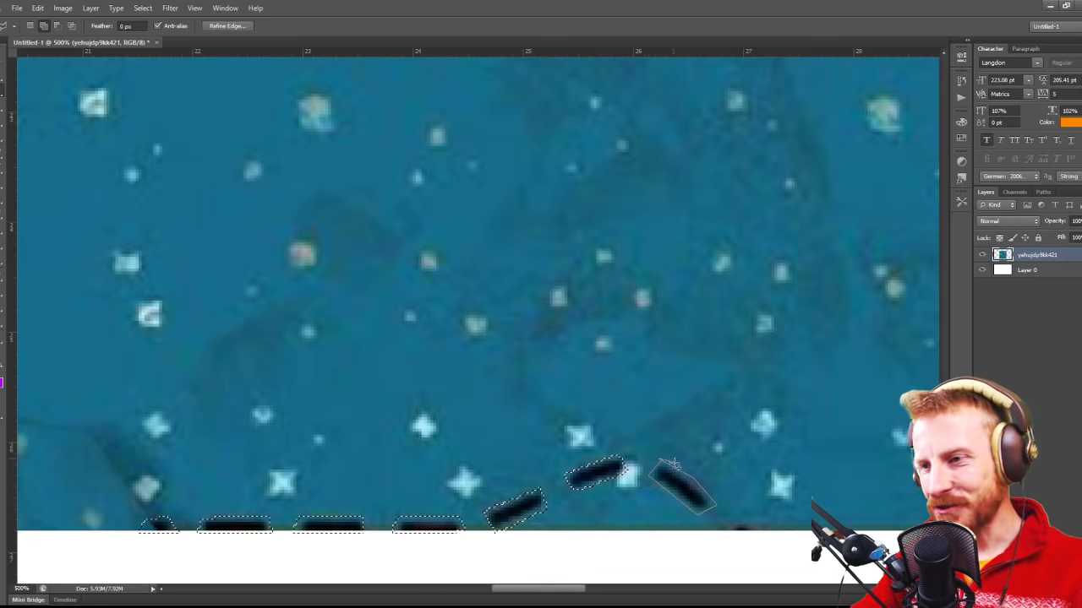
left_click(665, 466)
key("shift")
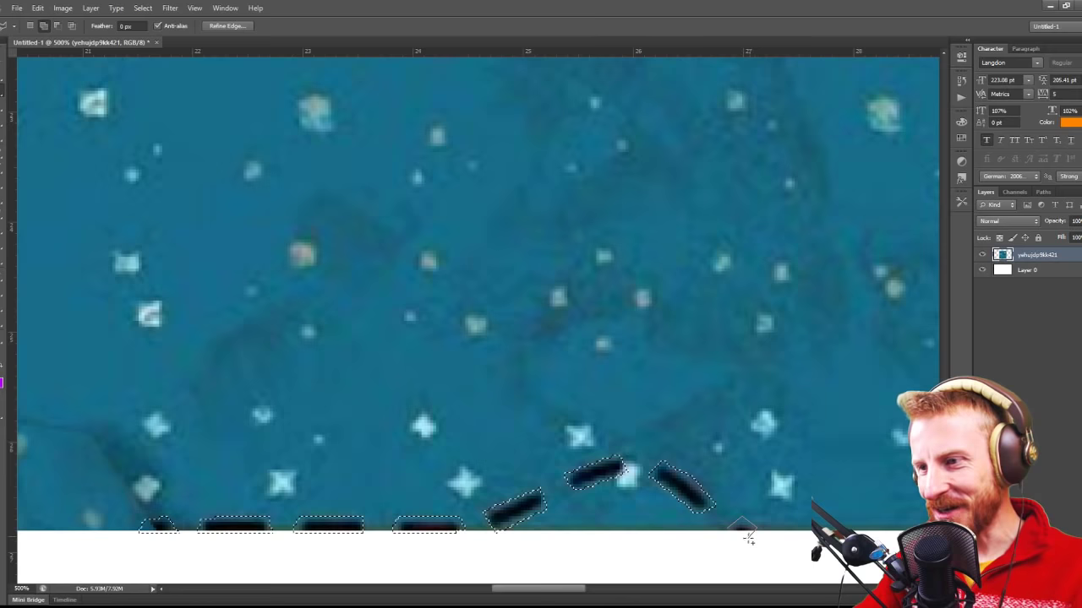
left_click(730, 529)
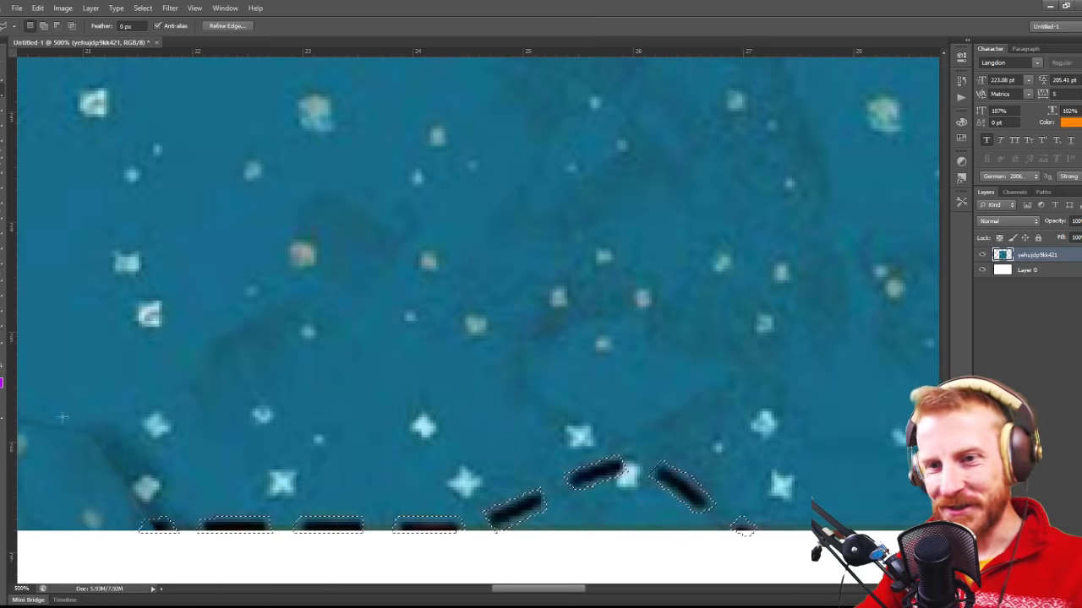
Step: Magic Wand-add the white strip below the map, Content-Aware fill, and deselect
key("w")
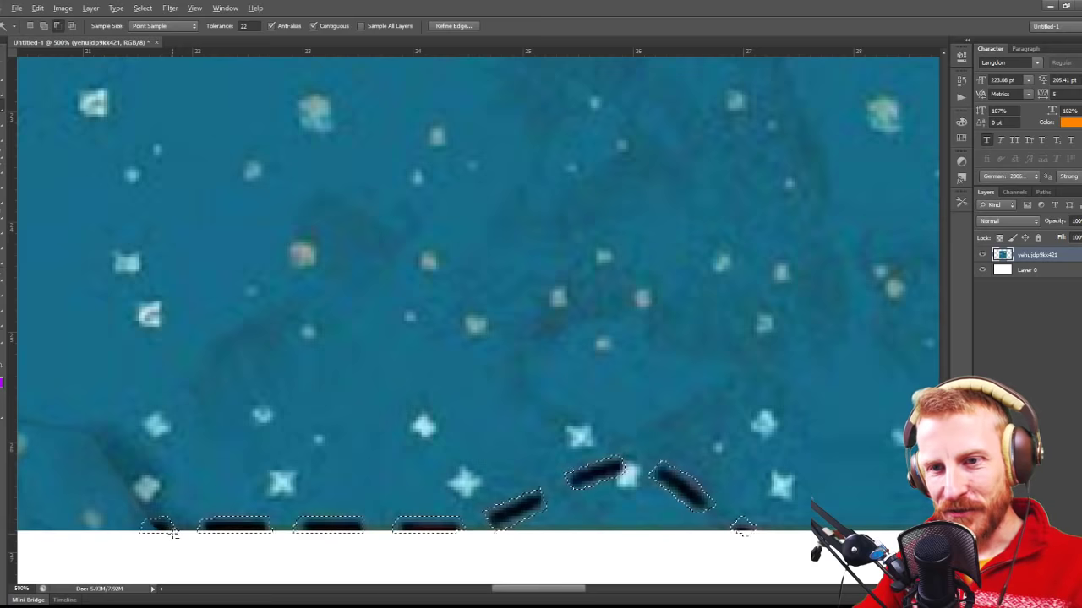
left_click(221, 536)
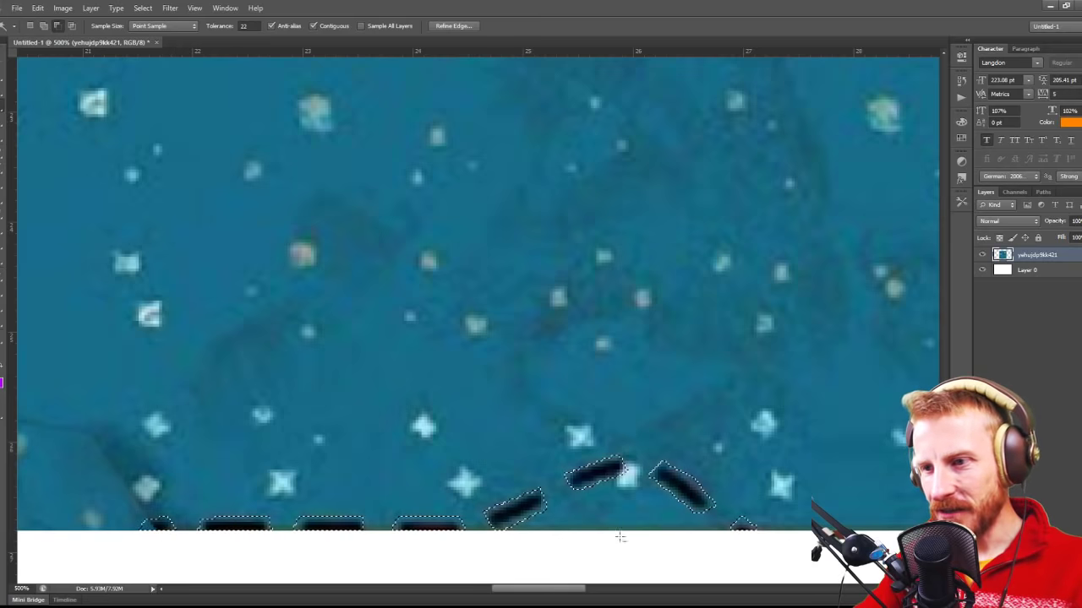
key("ctrl+minus")
key("ctrl+minus")
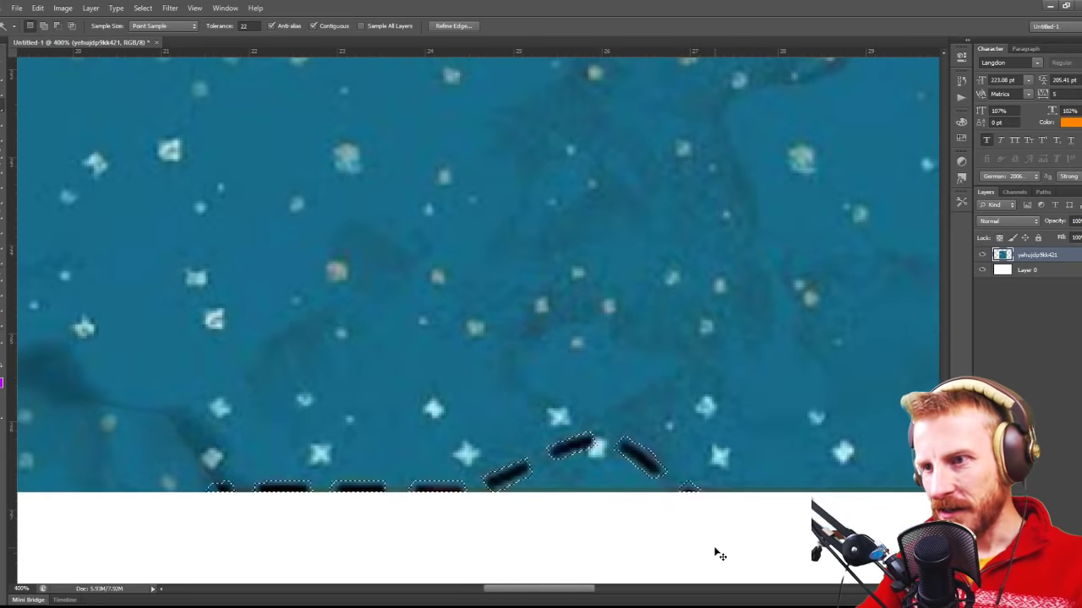
key("shift+BackSpace")
key("Return")
key("ctrl+d")
left_click_drag(592, 589, 685, 589)
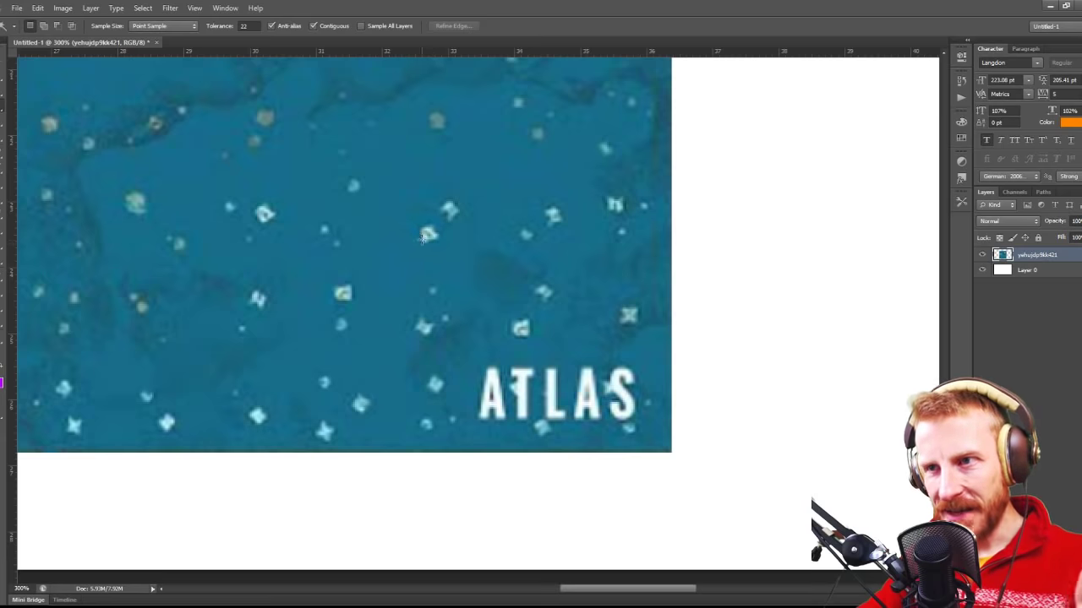
scroll(416, 239, "up", 6)
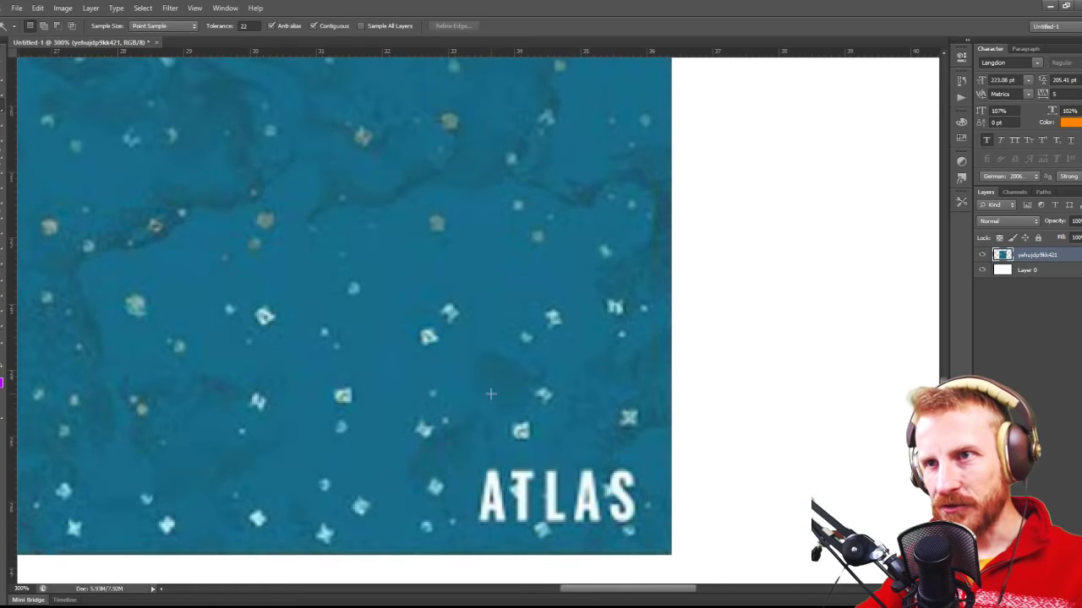
scroll(445, 375, "up", 4)
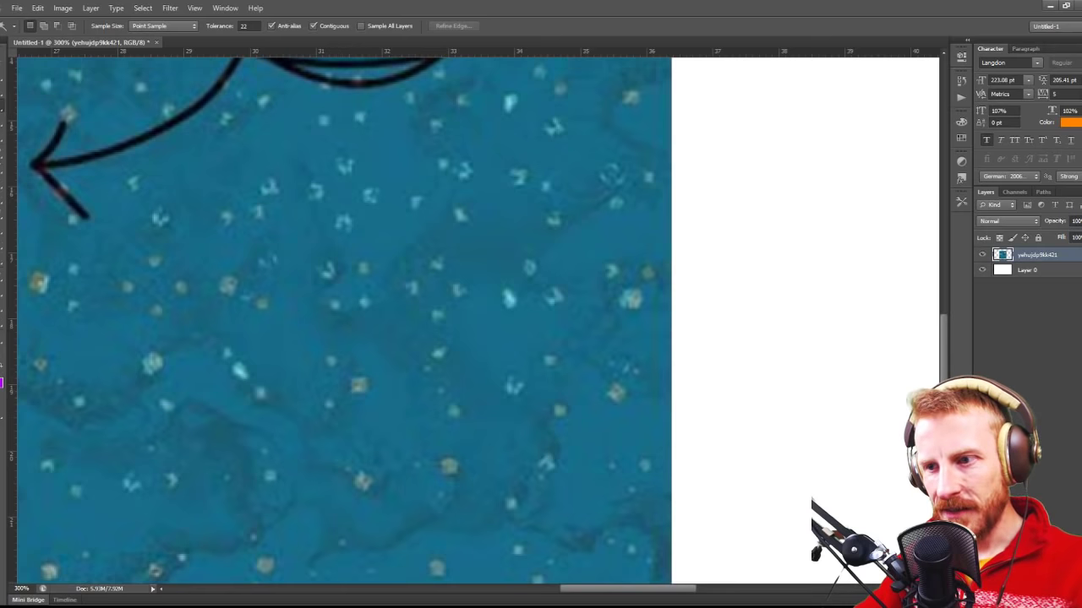
left_click_drag(647, 592, 557, 601)
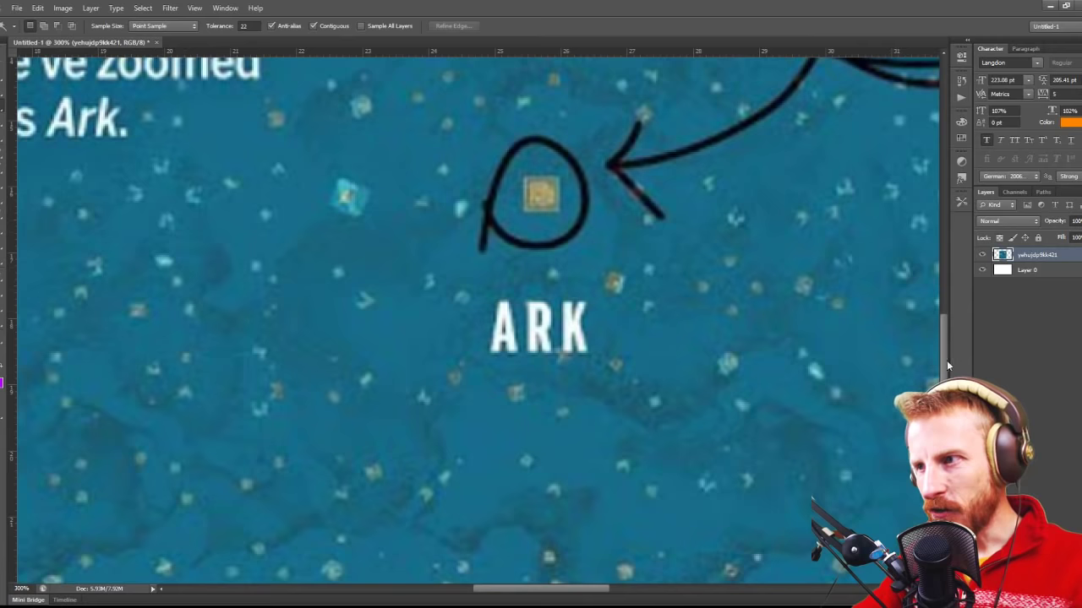
left_click_drag(945, 360, 945, 402)
left_click_drag(583, 599, 696, 599)
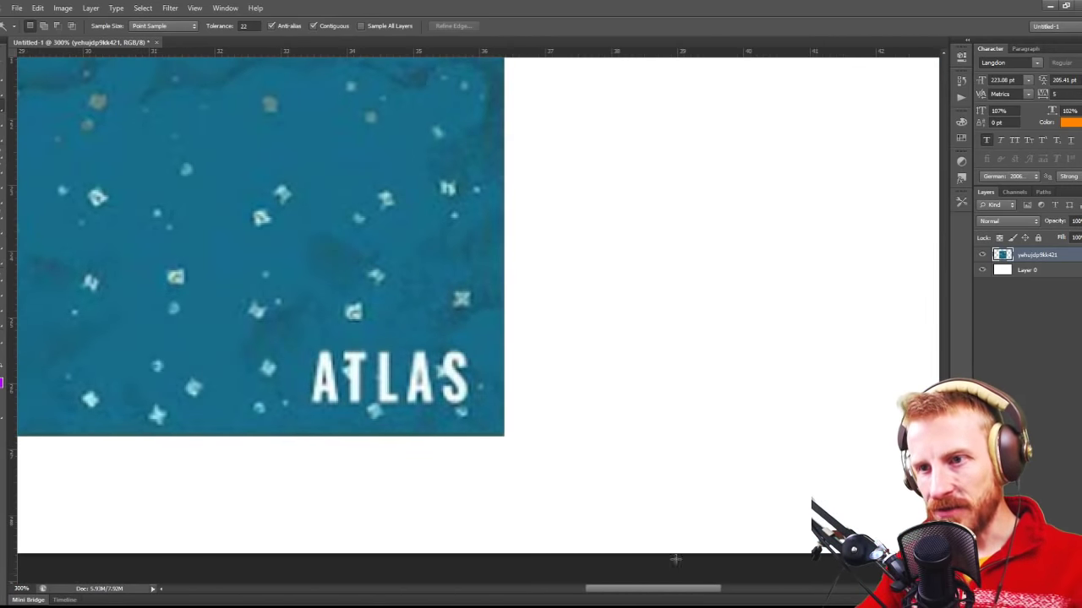
Step: Box-select the ATLAS lettering and subtract the surrounding water with the Magic Wand
left_click(335, 347)
key("ctrl+s")
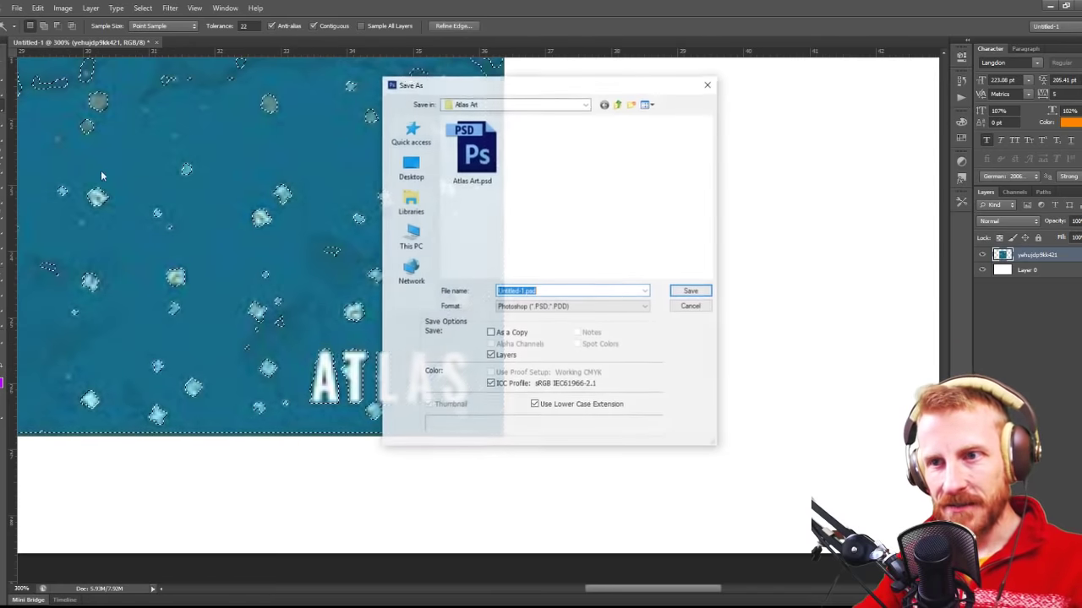
left_click(686, 309)
key("ctrl+d")
key("m")
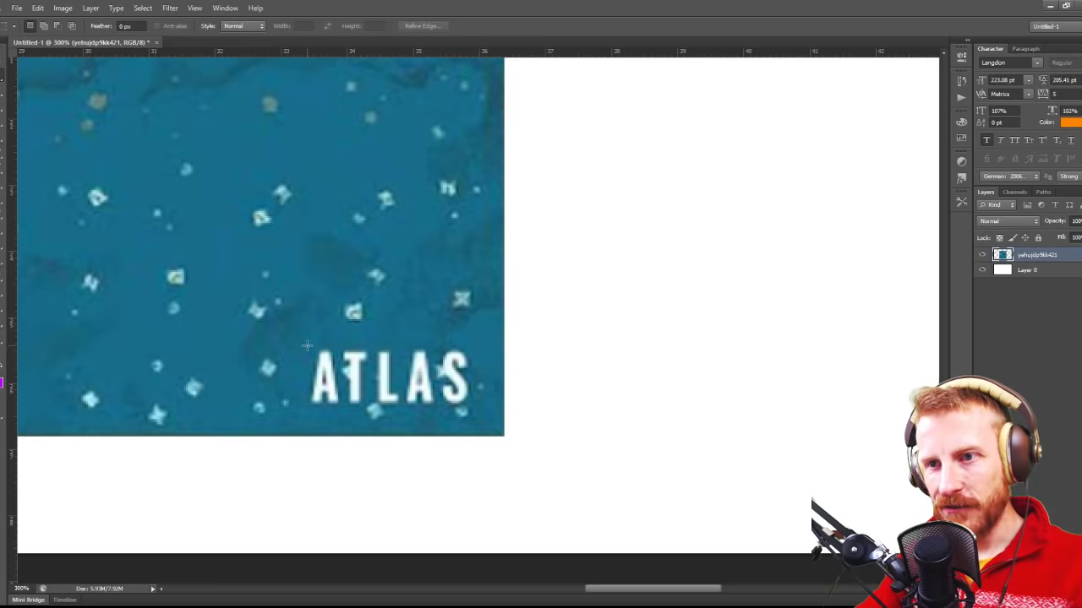
left_click_drag(307, 346, 473, 404)
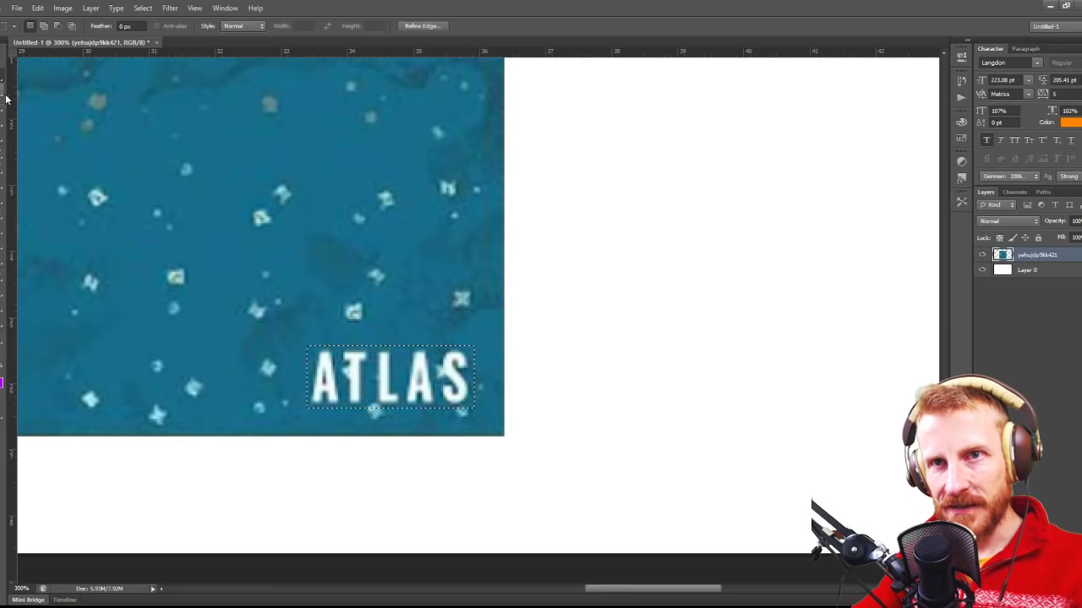
key("w")
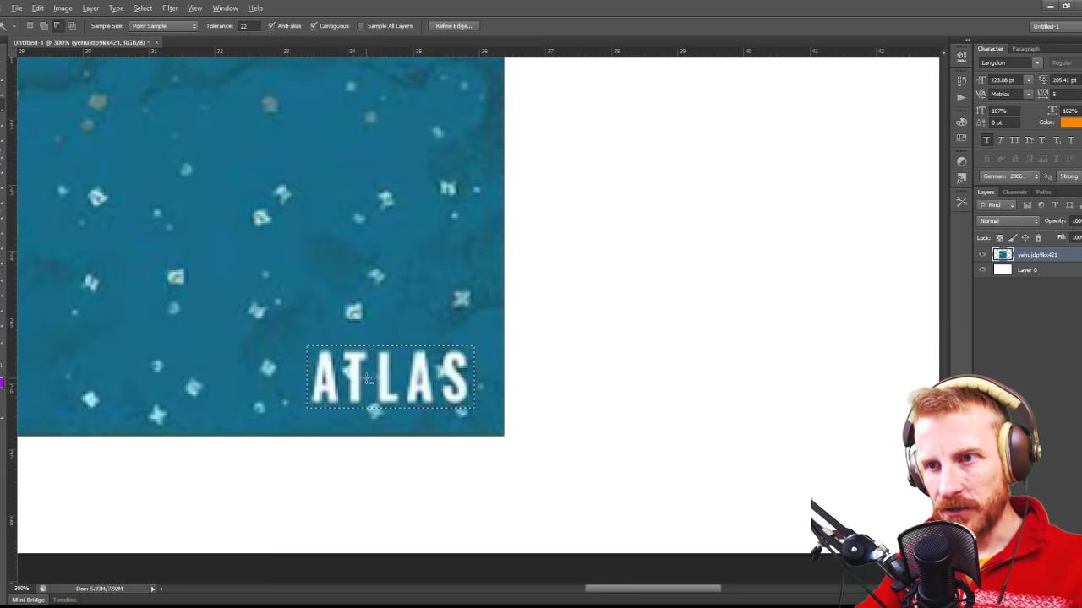
left_click(367, 380, "alt")
left_click(397, 369, "alt")
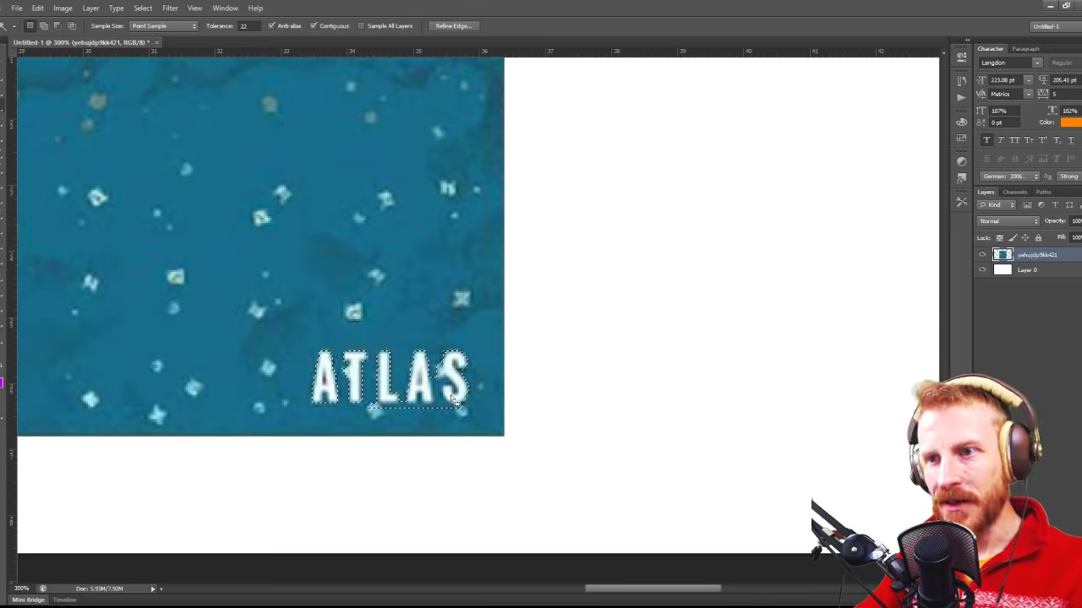
key("alt")
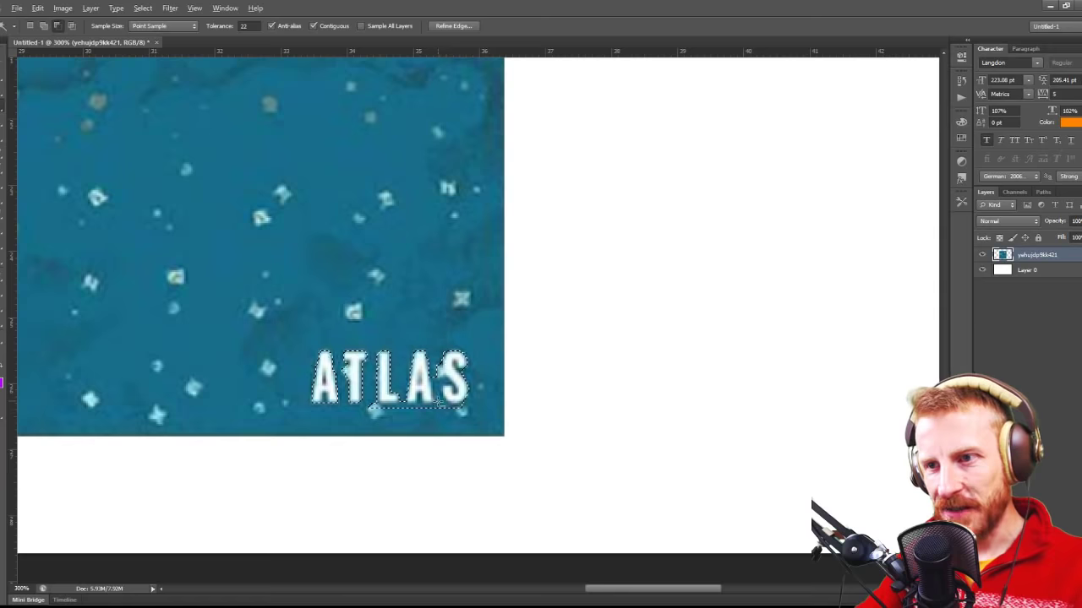
left_click(440, 404, "alt")
Step: Content-Aware fill the ATLAS letters with water texture and deselect
key("shift+BackSpace")
key("Return")
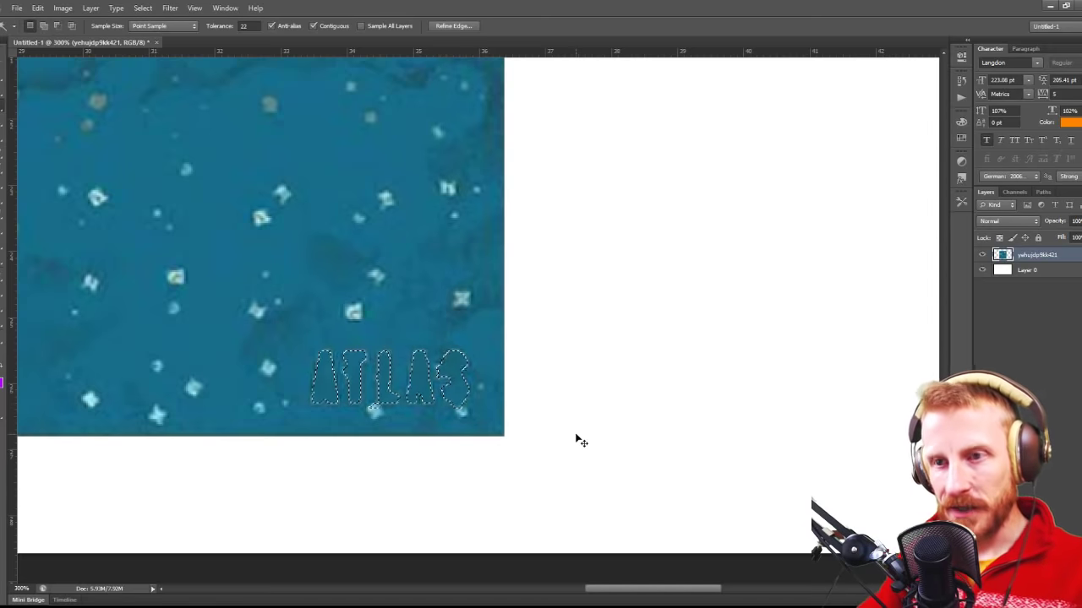
key("ctrl+d")
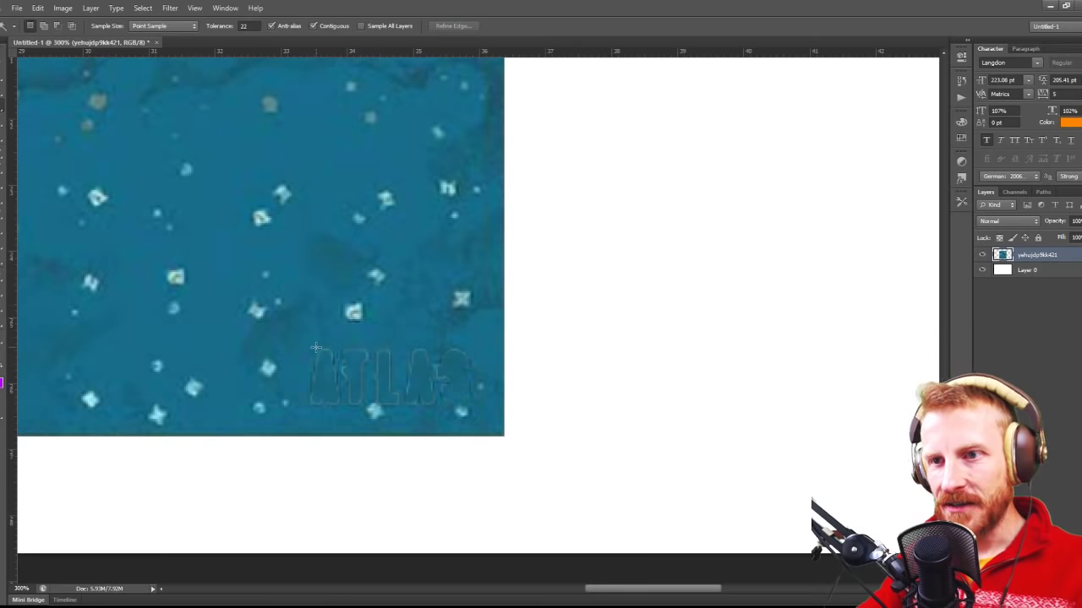
scroll(253, 322, "up", 10)
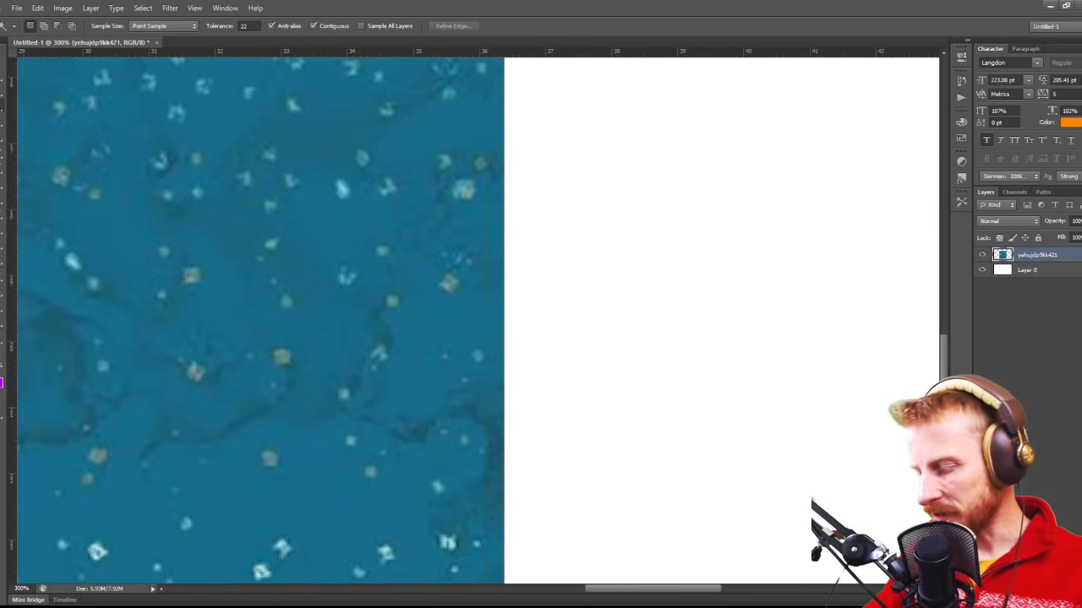
Step: Zoom to 300% and draw a marquee box around the ARK label
scroll(711, 424, "down", 4)
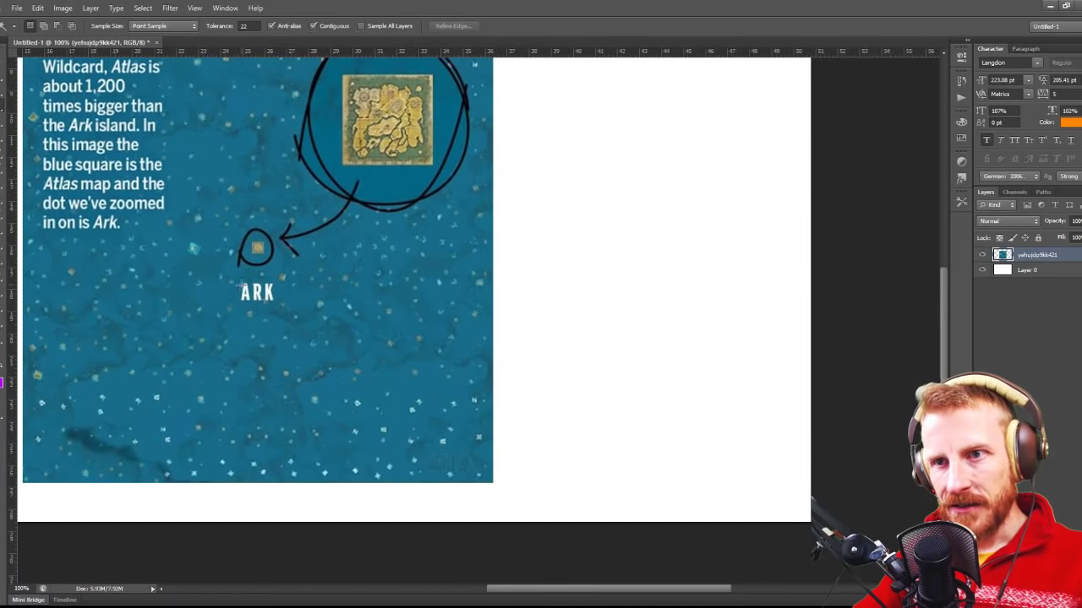
left_click(287, 308)
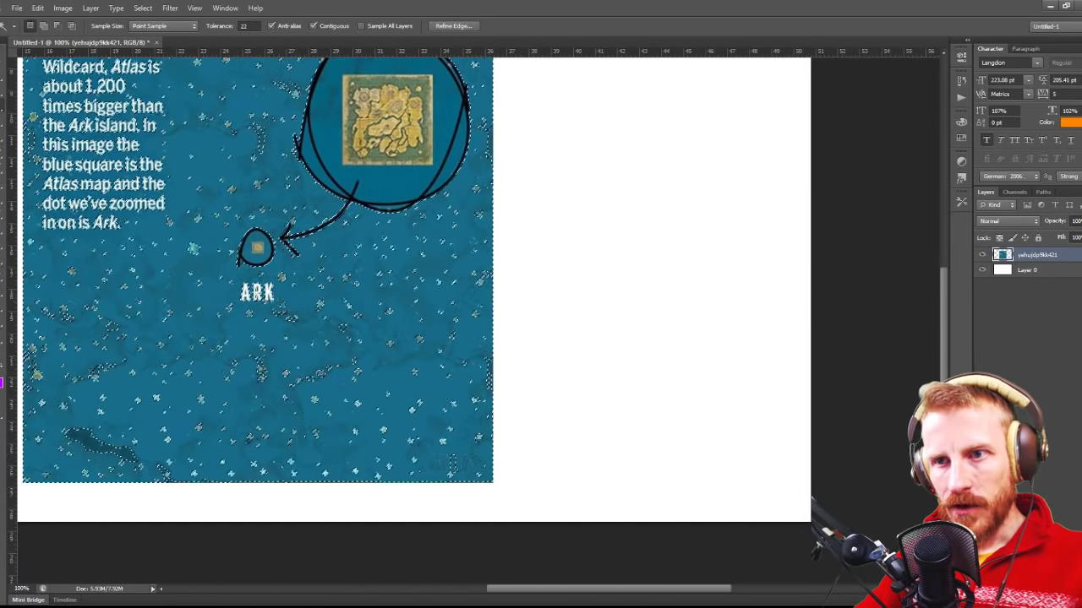
key("ctrl+d")
key("m")
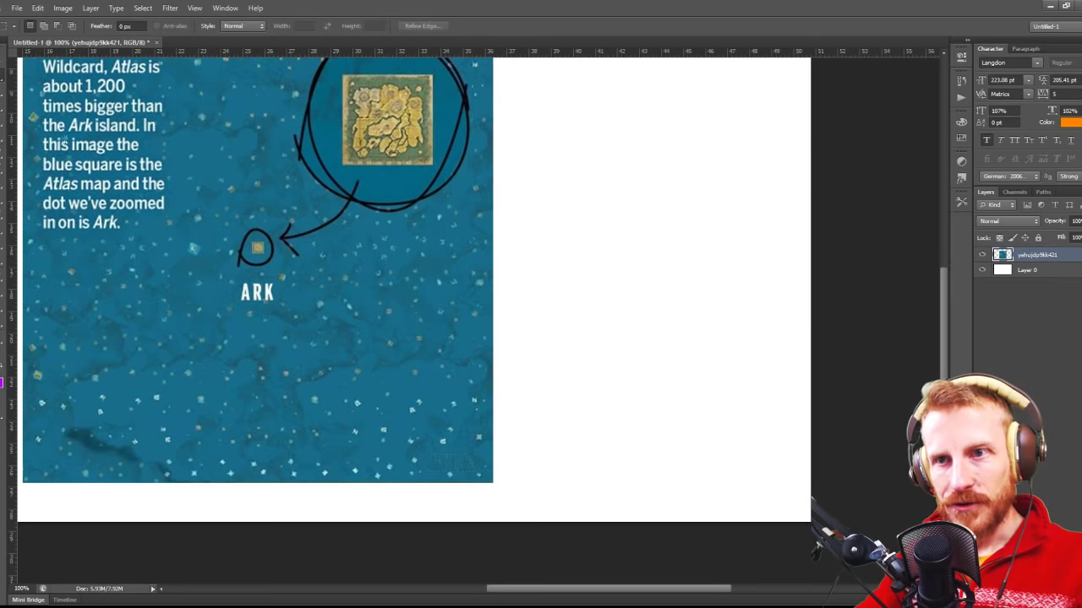
key("ctrl+plus")
key("ctrl+plus")
left_click_drag(666, 594, 554, 593)
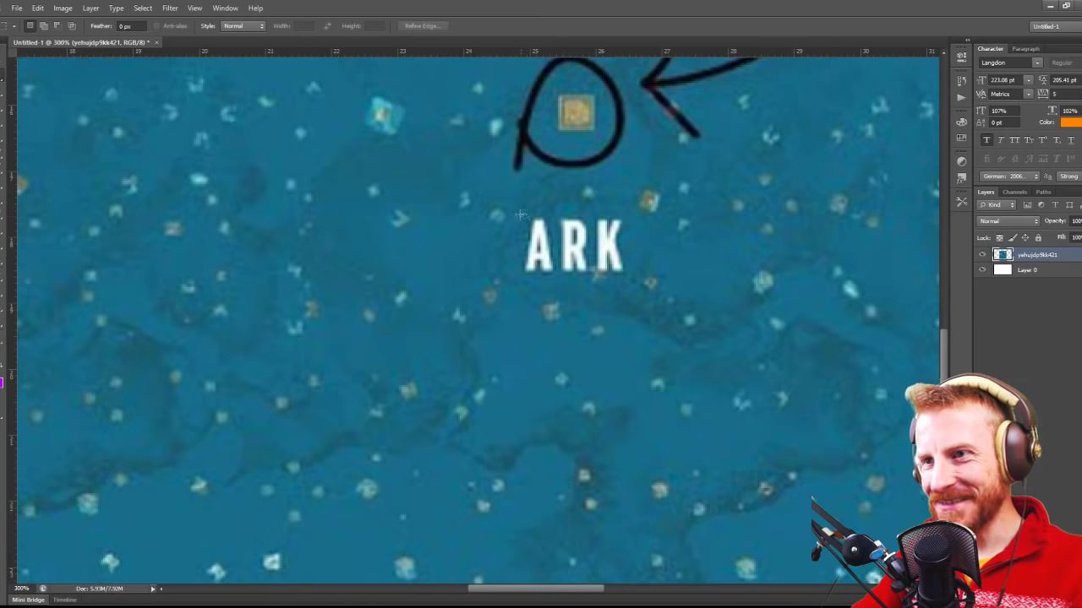
left_click_drag(519, 215, 628, 275)
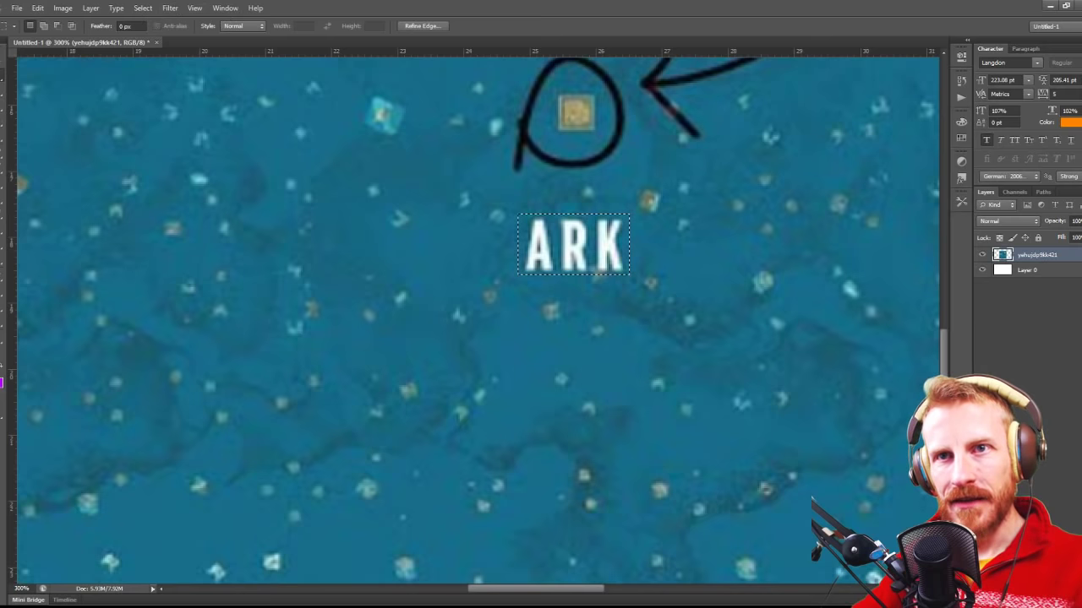
Step: Trim the selection to the ARK letters and Content-Aware fill them with ocean
key("w")
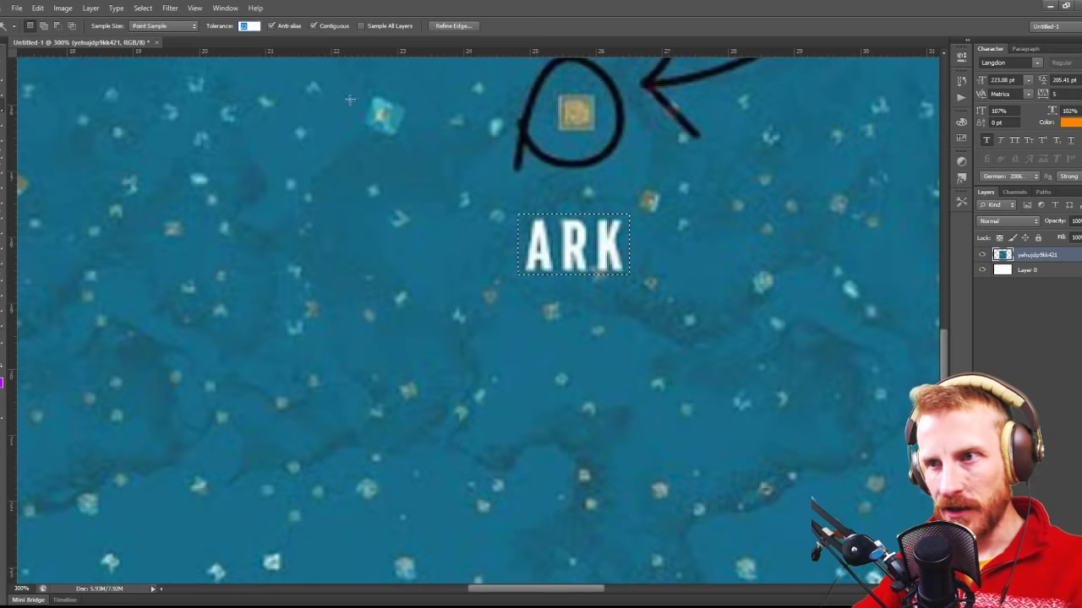
left_click(524, 226, "alt")
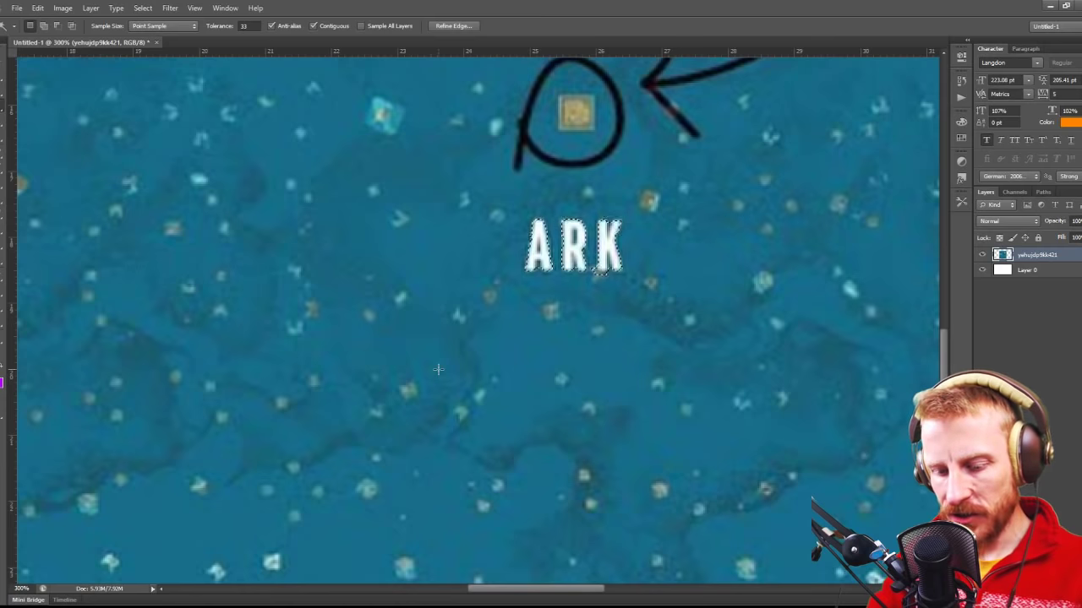
key("shift+BackSpace")
key("Return")
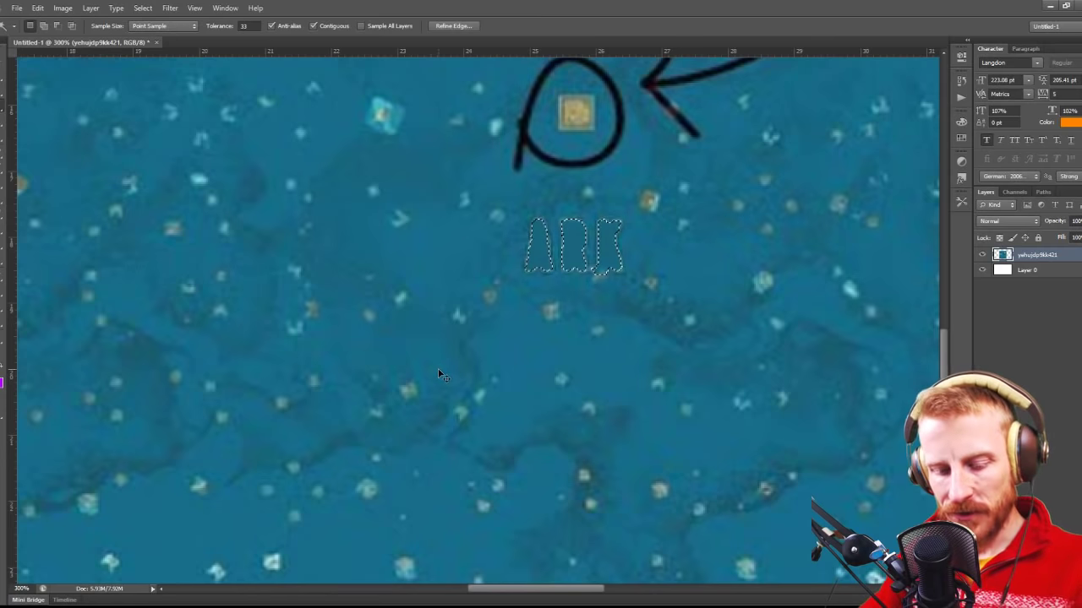
scroll(795, 246, "up", 4)
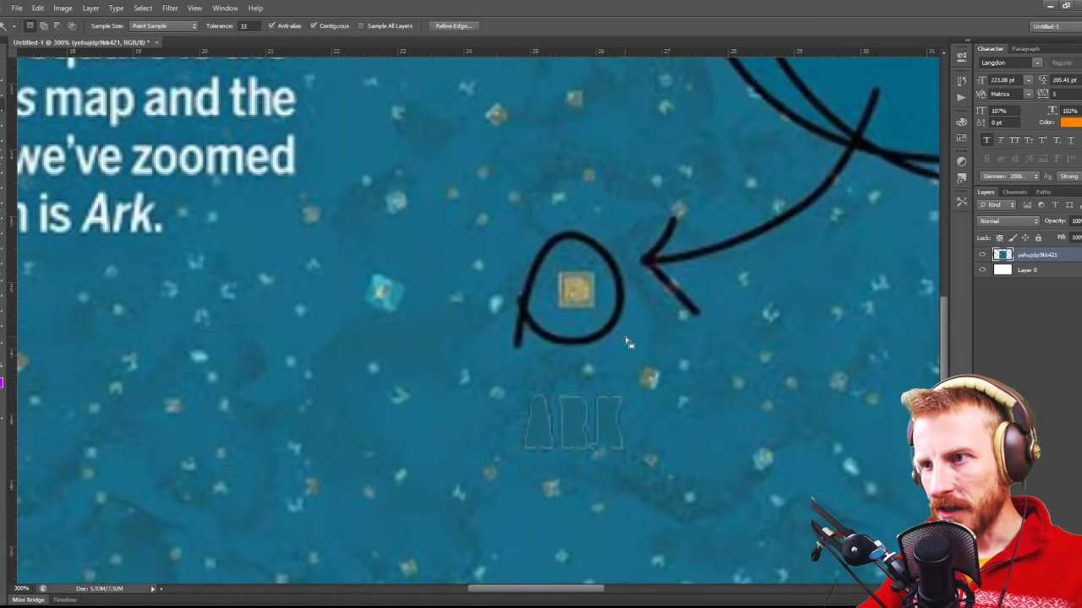
Step: Marquee the small circle around the Ark marker and Content-Aware Fill it away
key("m")
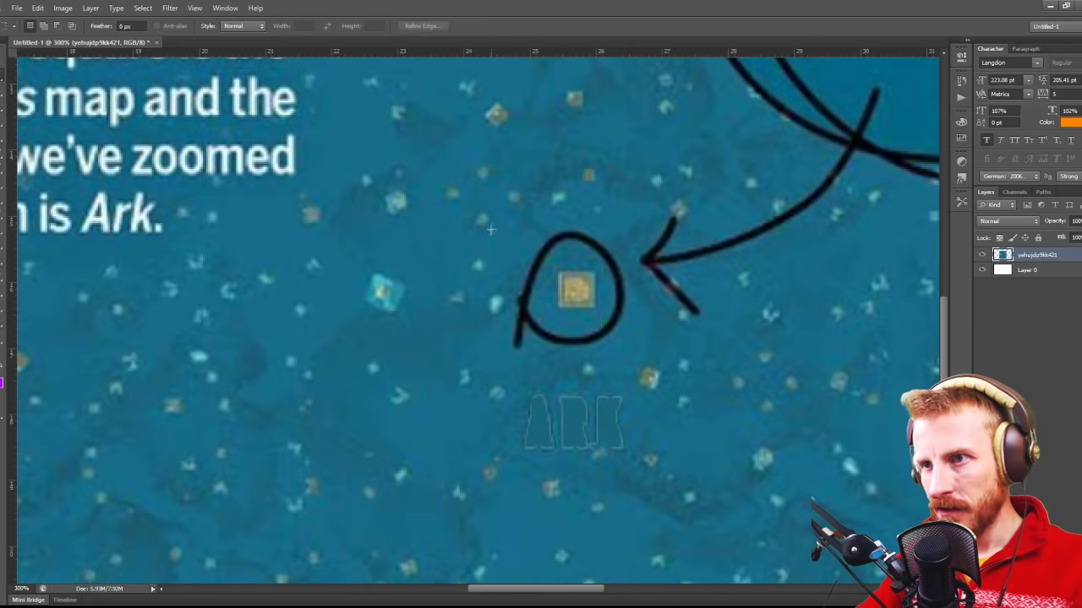
left_click_drag(490, 228, 638, 354)
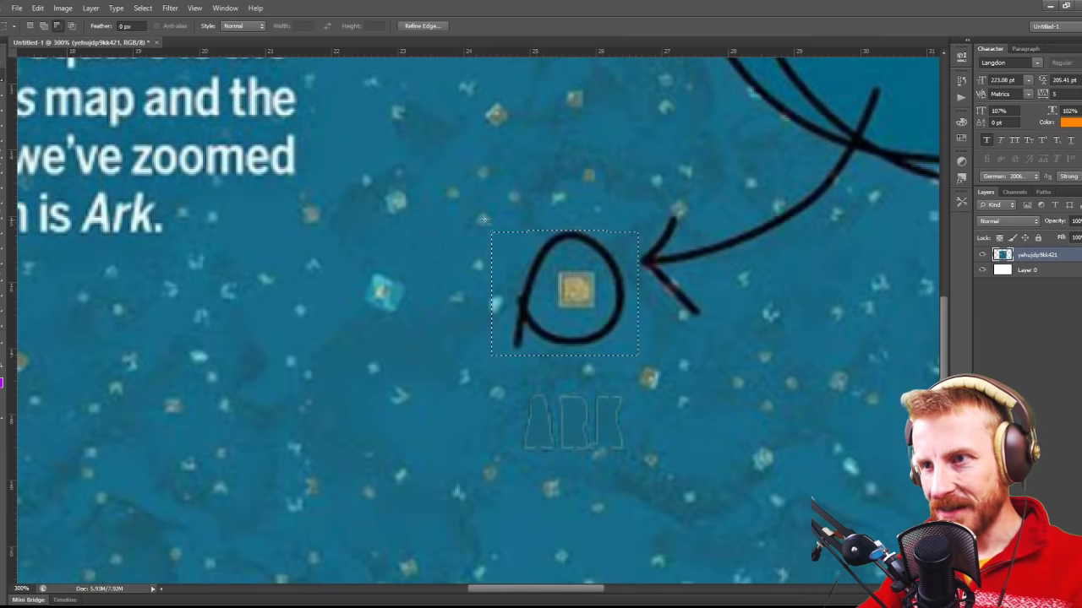
left_click_drag(485, 222, 510, 366)
left_click_drag(649, 341, 616, 325)
left_click_drag(652, 218, 611, 247)
left_click_drag(512, 223, 535, 248)
key("shift+BackSpace")
key("Return")
key("ctrl+d")
Step: Select the black arrow's arrowhead, Content-Aware Fill it with ocean, and deselect
left_click_drag(589, 595, 653, 596)
scroll(459, 443, "up", 3)
scroll(460, 443, "up", 2)
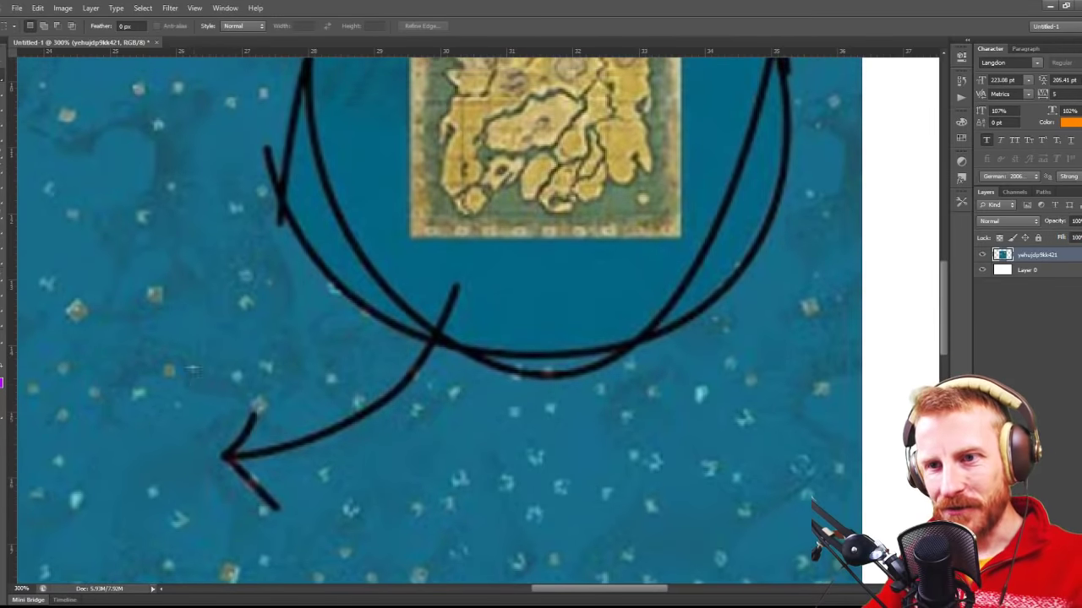
left_click_drag(207, 413, 285, 522)
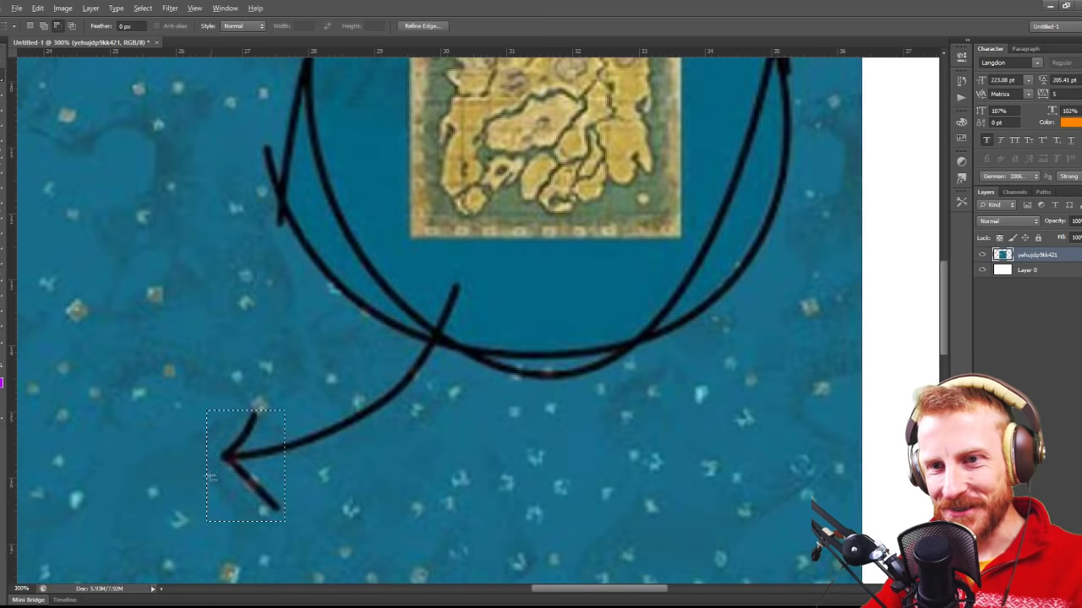
left_click_drag(187, 480, 243, 535)
left_click_drag(226, 436, 227, 437)
left_click_drag(292, 396, 258, 435)
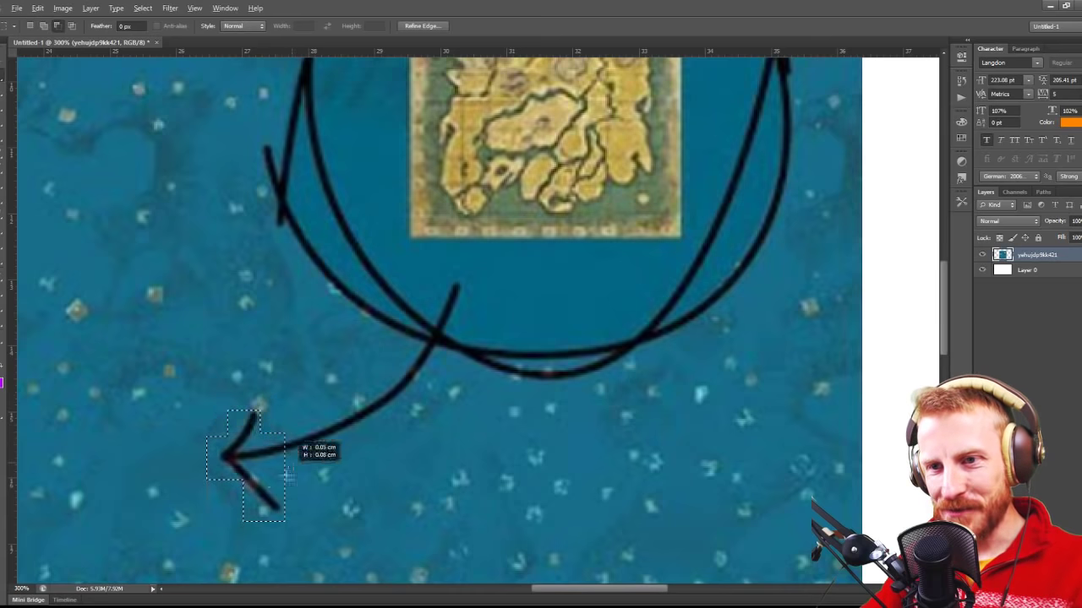
left_click_drag(273, 488, 273, 488)
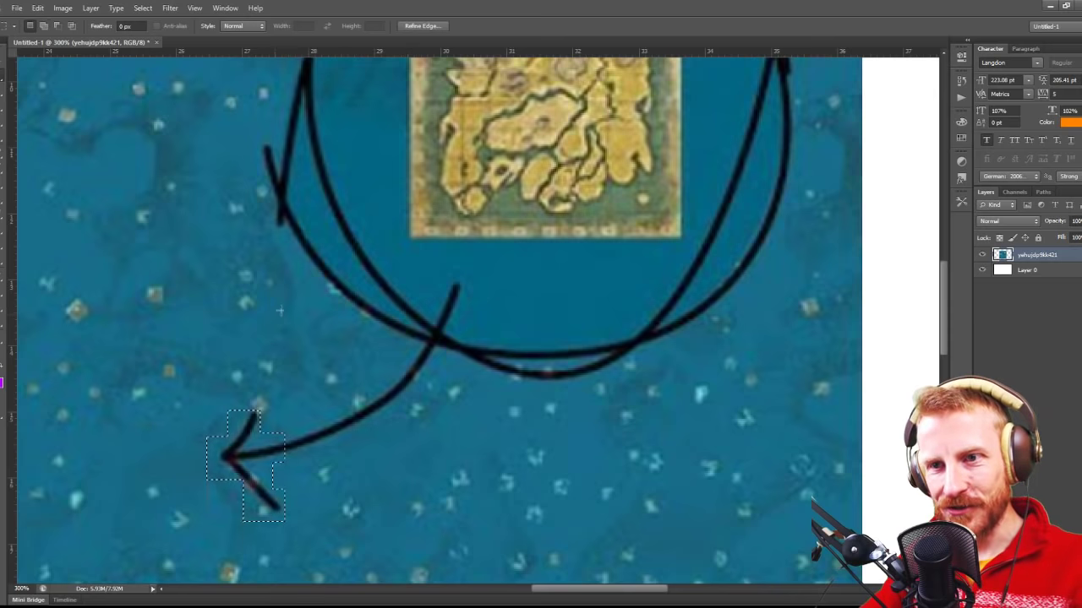
key("shift+BackSpace")
key("Return")
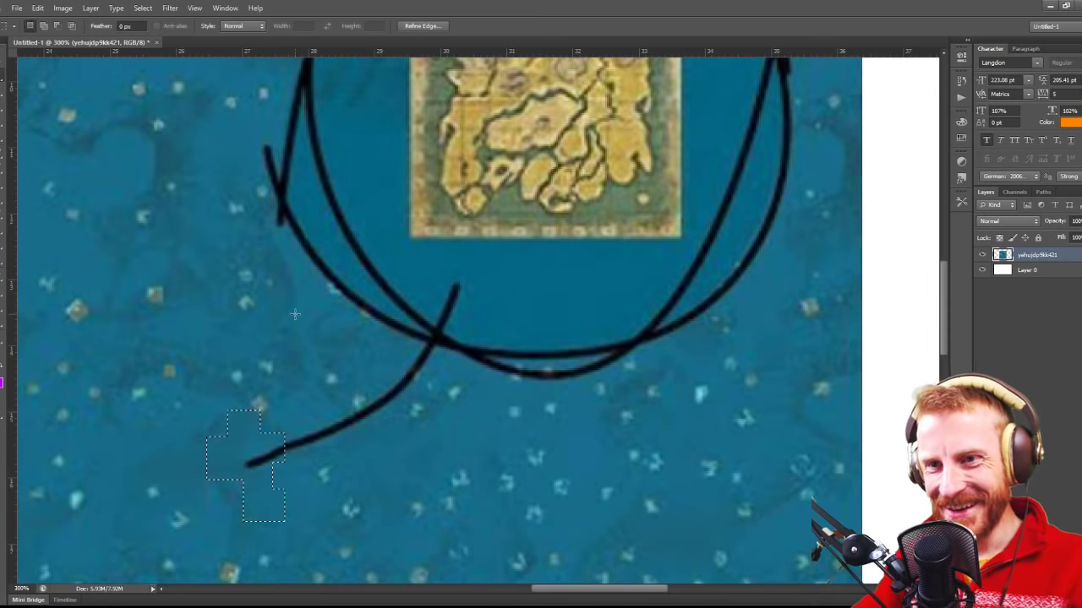
left_click(303, 446)
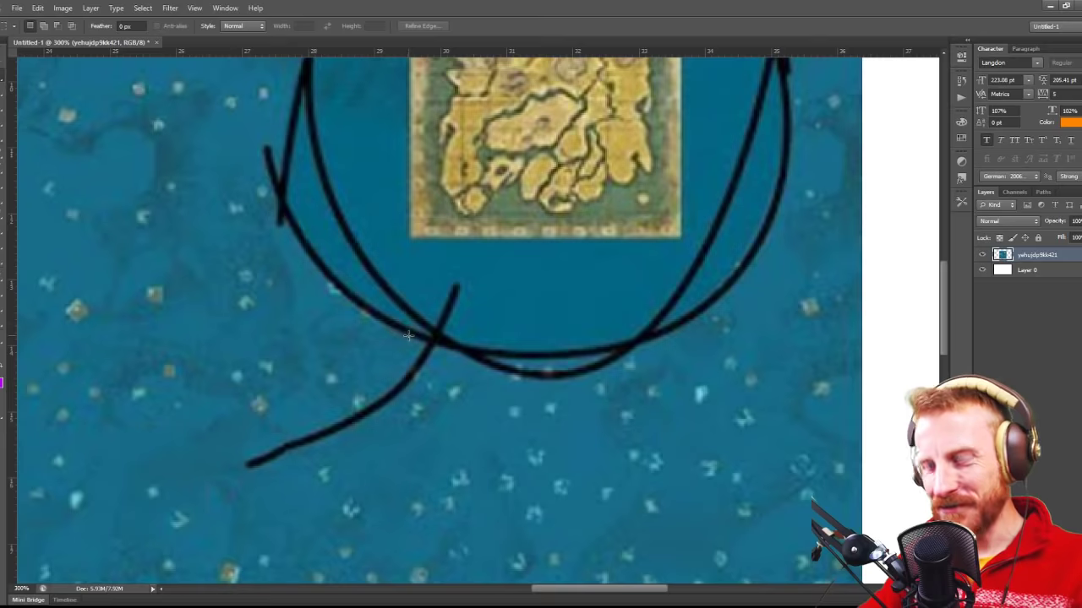
scroll(408, 336, "down", 1)
Step: Marquee the large circled map, then Magic Wand-subtract the outer ocean around the circle
scroll(408, 336, "up", 3)
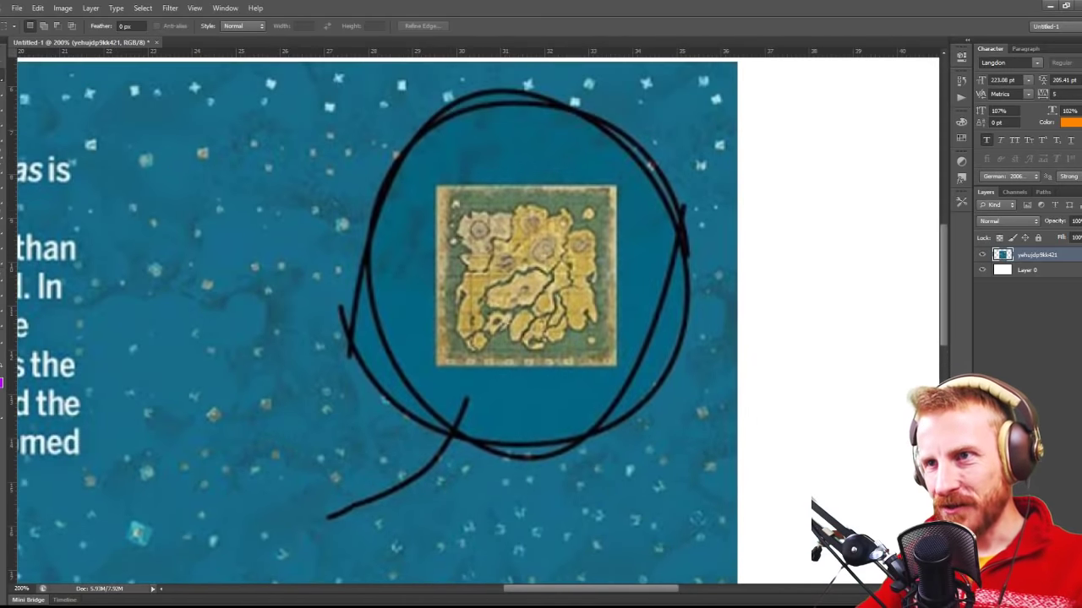
left_click_drag(317, 99, 704, 478)
left_click_drag(416, 81, 615, 131)
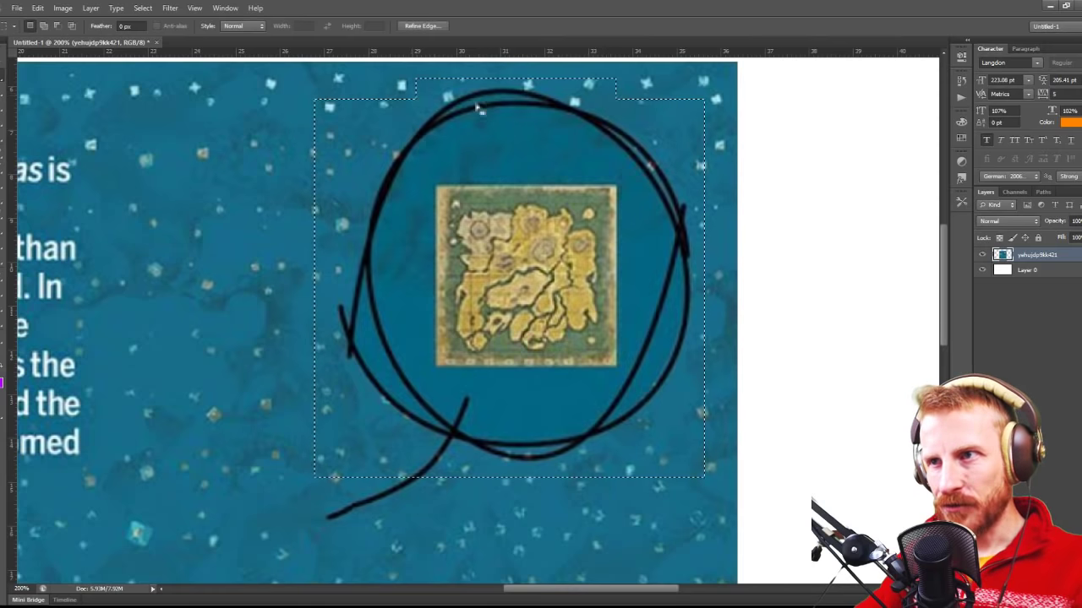
left_click(4, 105)
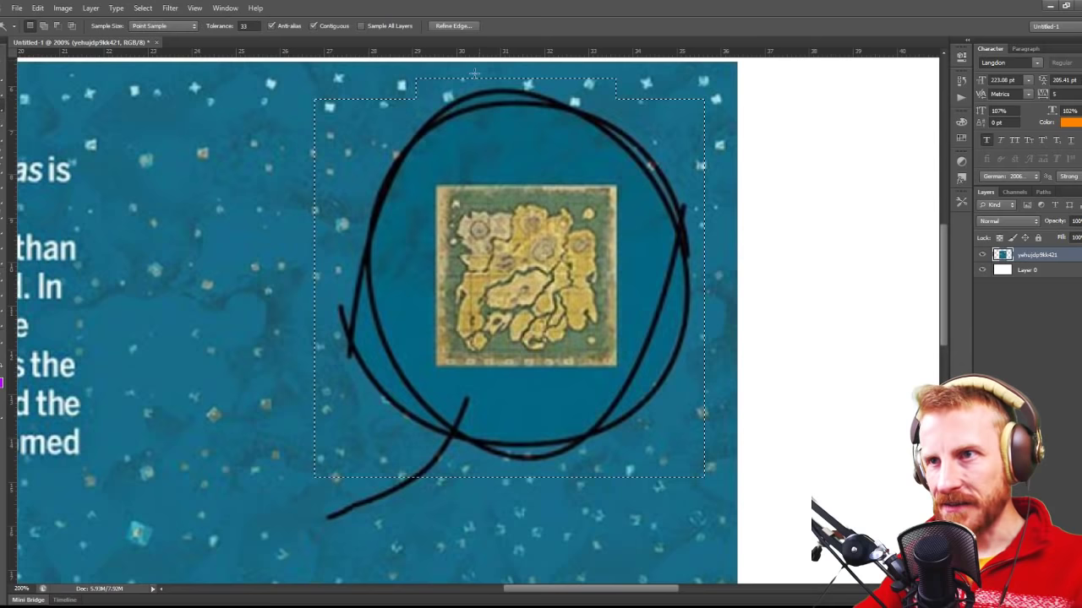
left_click(589, 83, "shift")
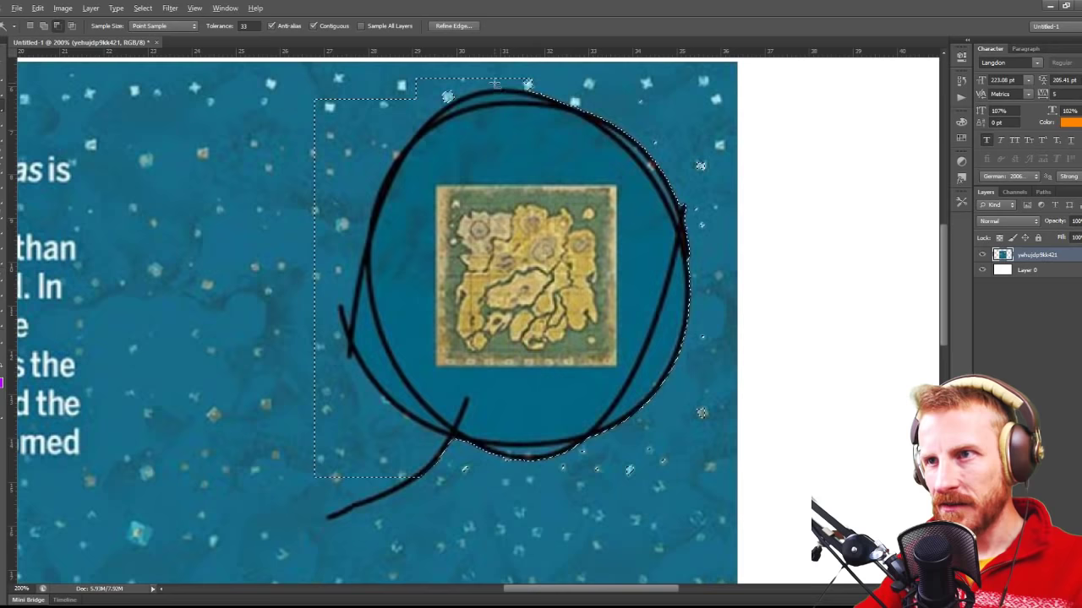
left_click(438, 122, "alt")
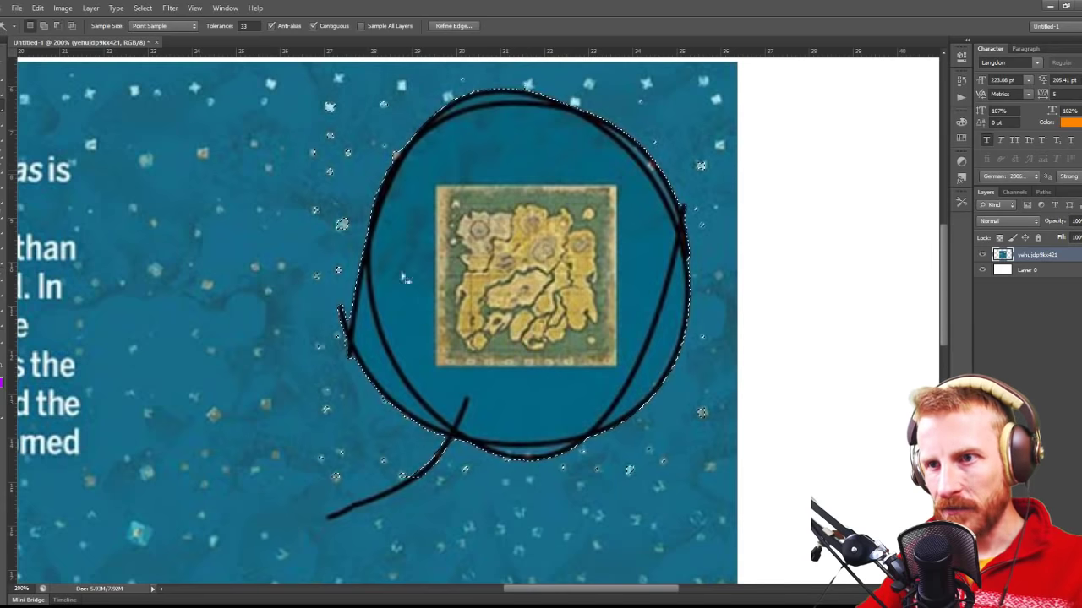
Step: Trim stray stars left of and below the circle out of the selection
left_click(6, 76)
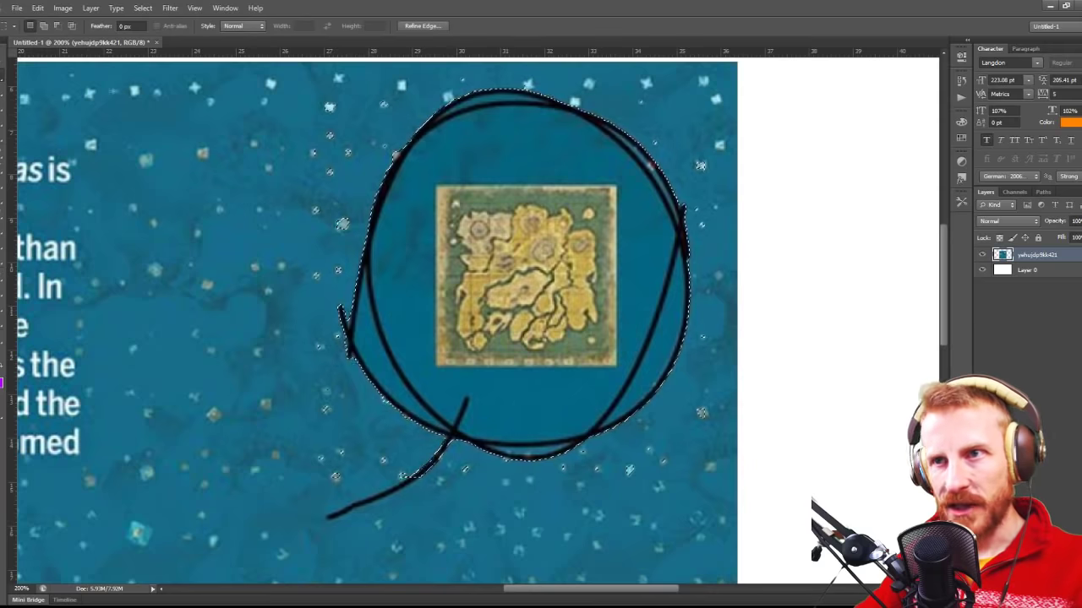
left_click_drag(392, 112, 392, 112)
left_click_drag(292, 105, 359, 236)
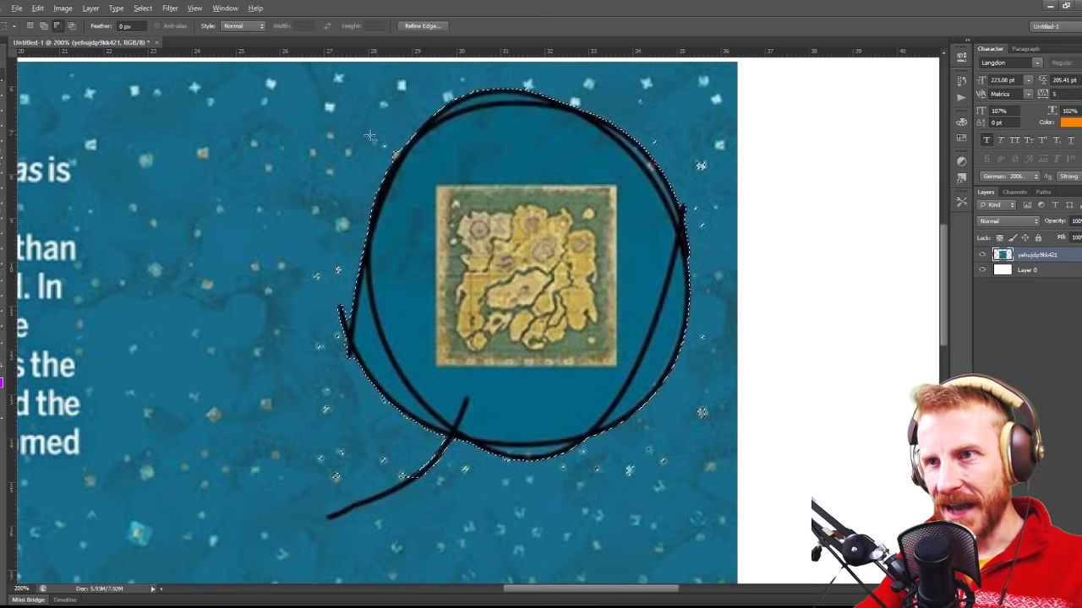
left_click_drag(390, 154, 385, 161)
left_click_drag(342, 286, 340, 289)
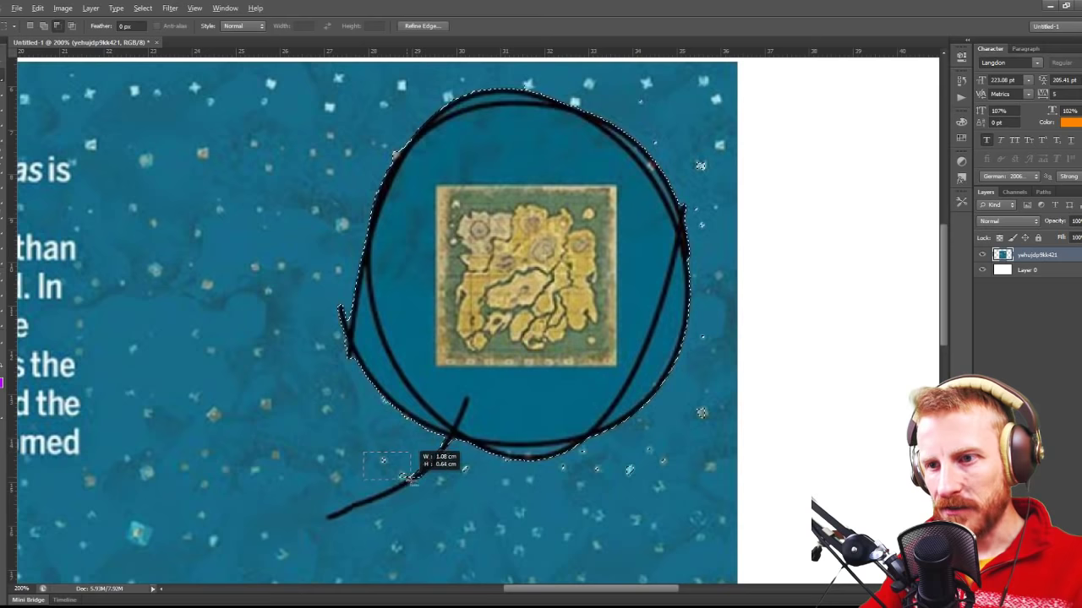
left_click_drag(407, 478, 409, 480)
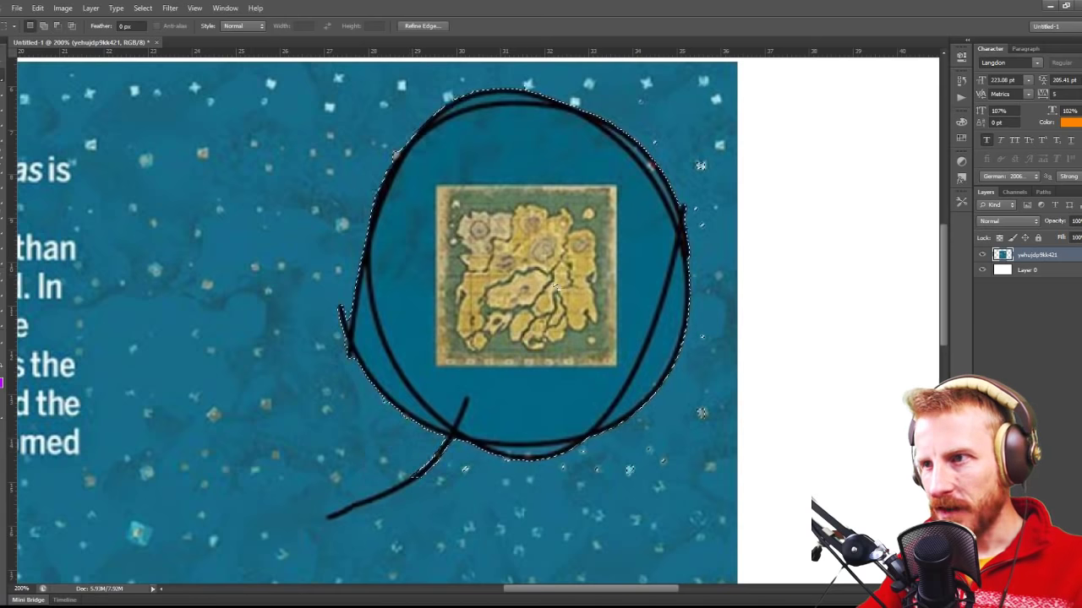
left_click(2, 109)
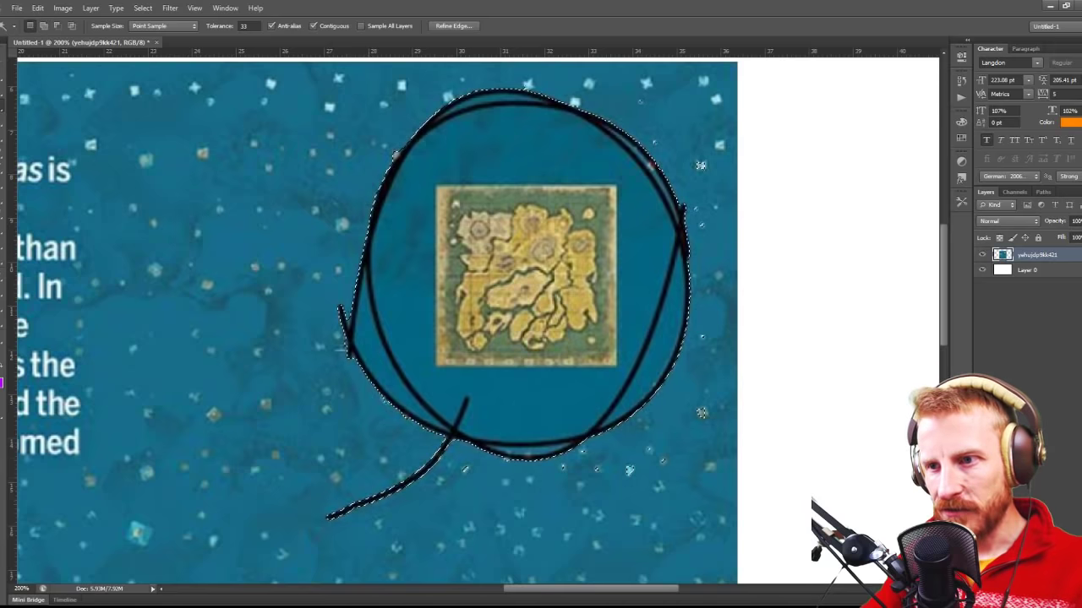
Step: Apply Select > Grow to the circle selection and bring up Expand Selection
left_click(64, 8)
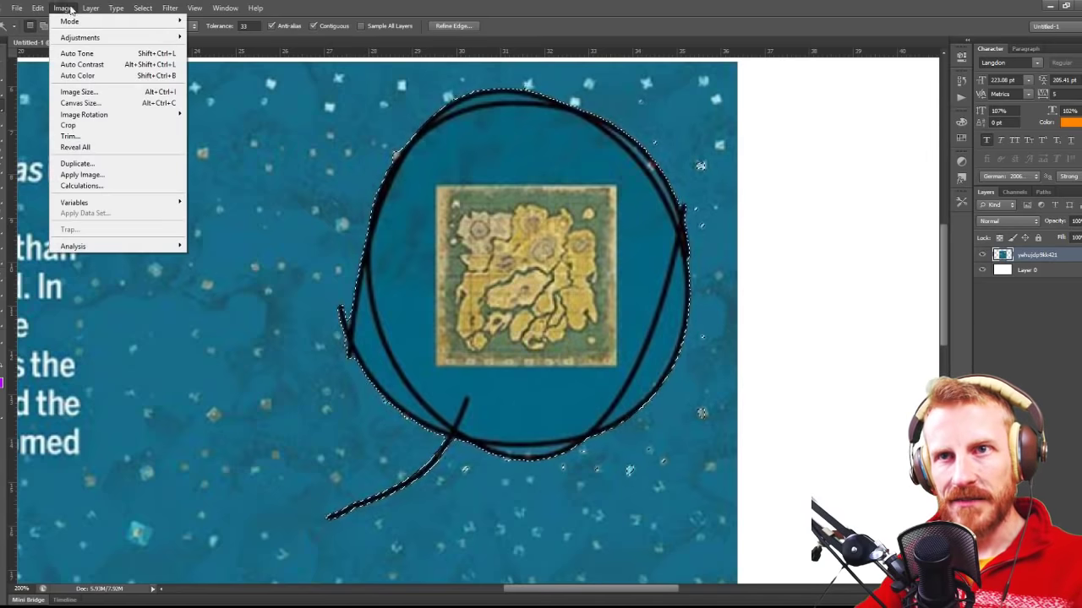
mouse_move(95, 38)
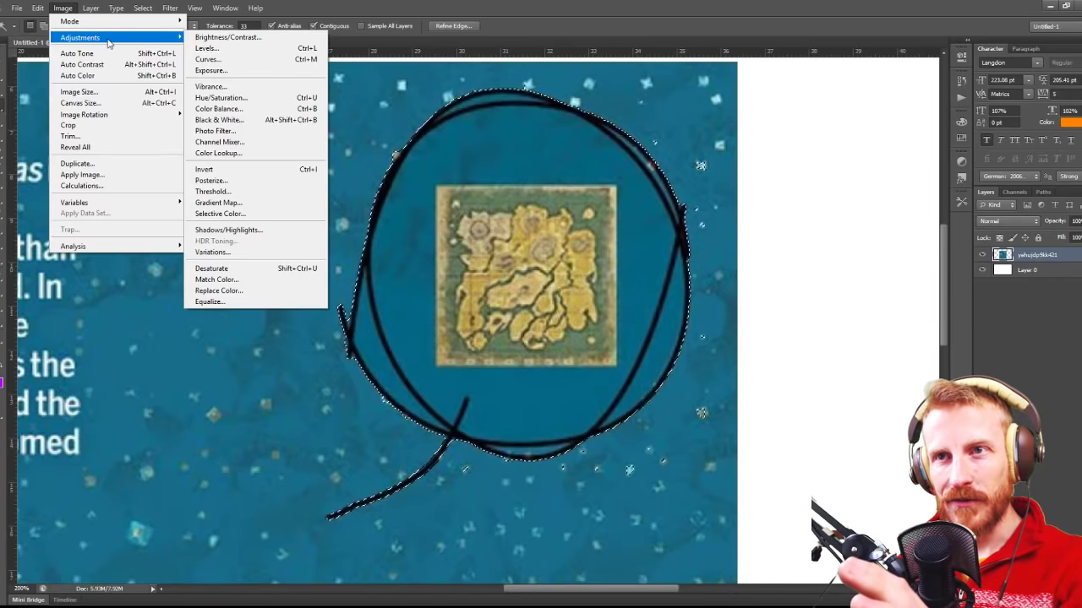
mouse_move(142, 7)
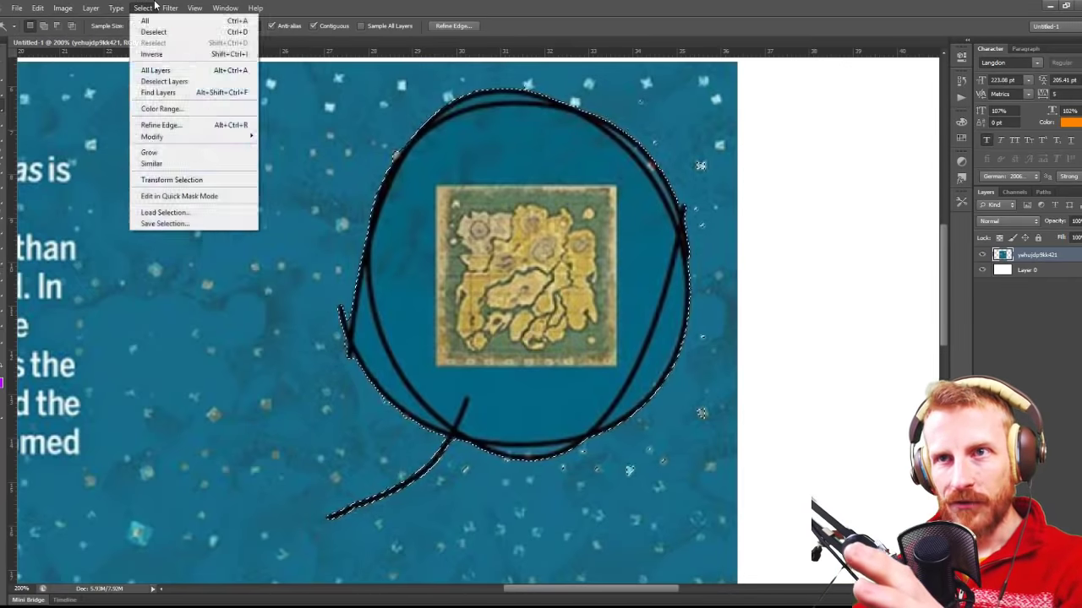
left_click(213, 155)
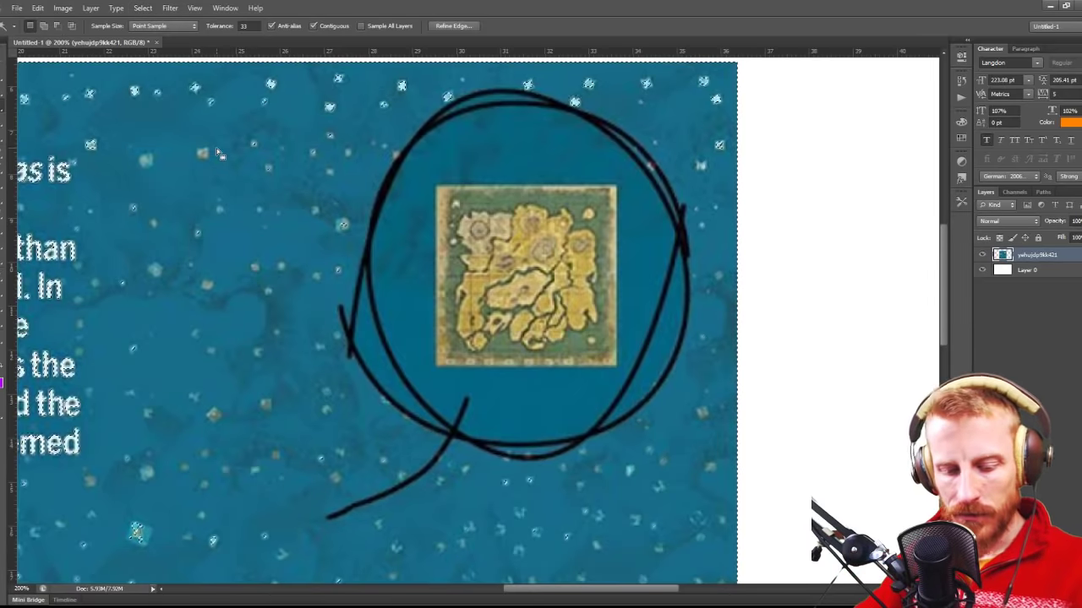
left_click(143, 8)
mouse_move(219, 139)
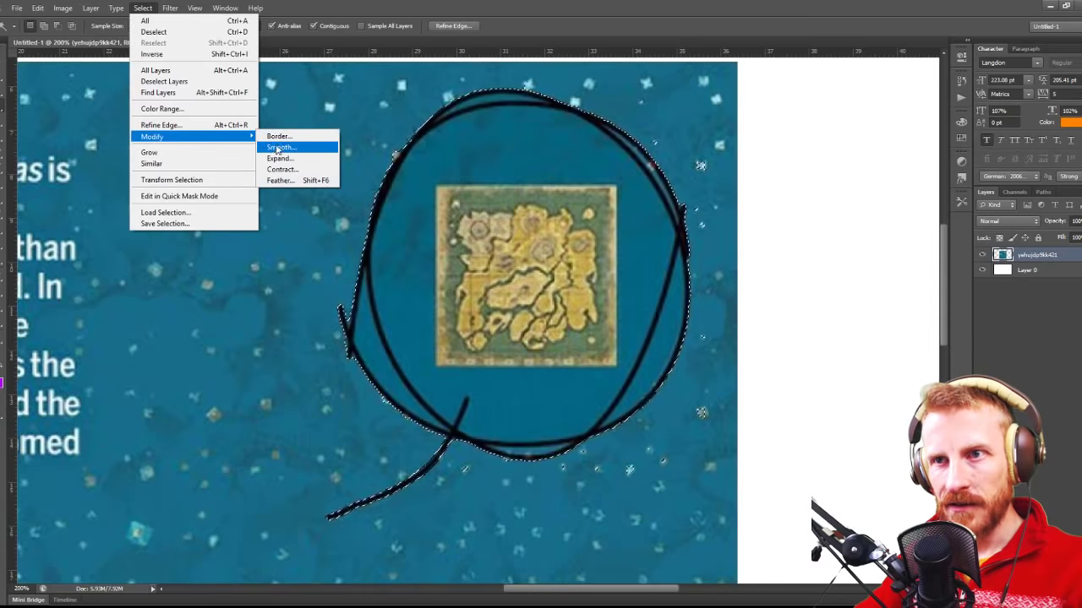
left_click(280, 158)
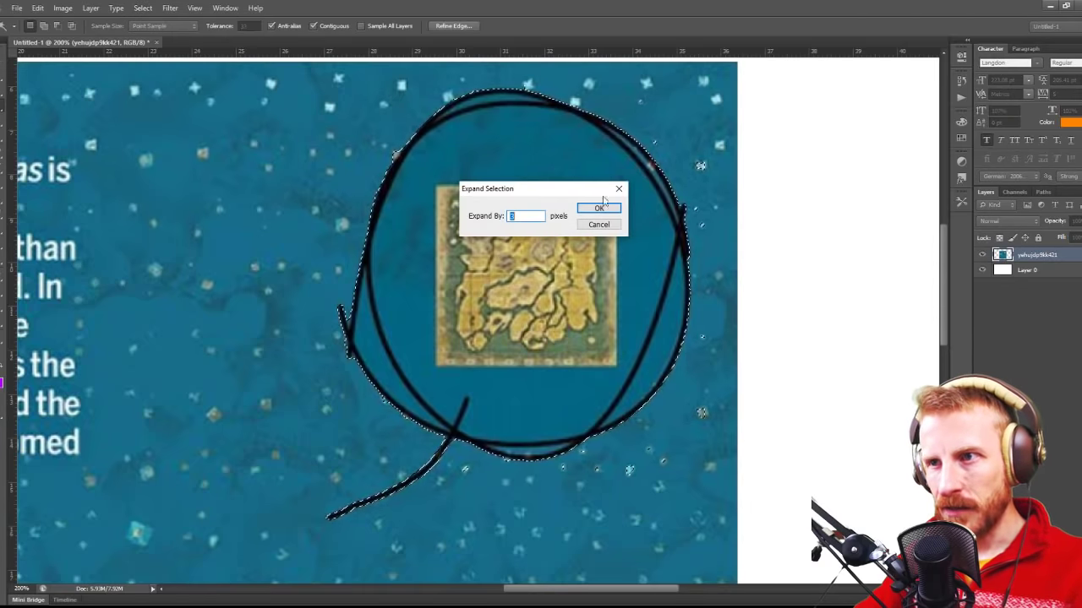
Step: Confirm the expansion, then marquee a strip along the circle's right edge in subtract mode
left_click(613, 210)
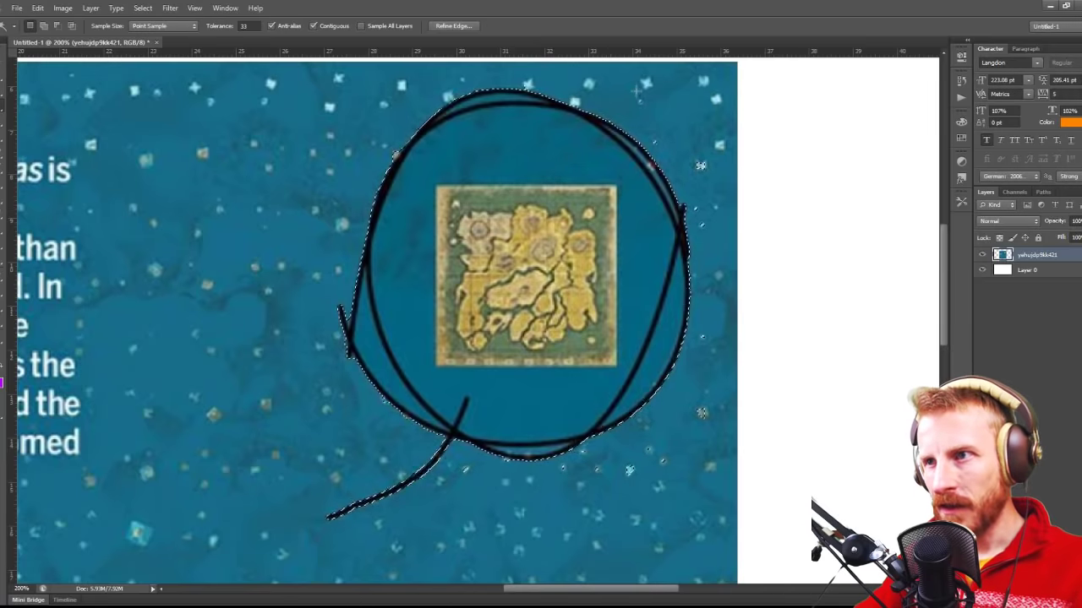
left_click(2, 81)
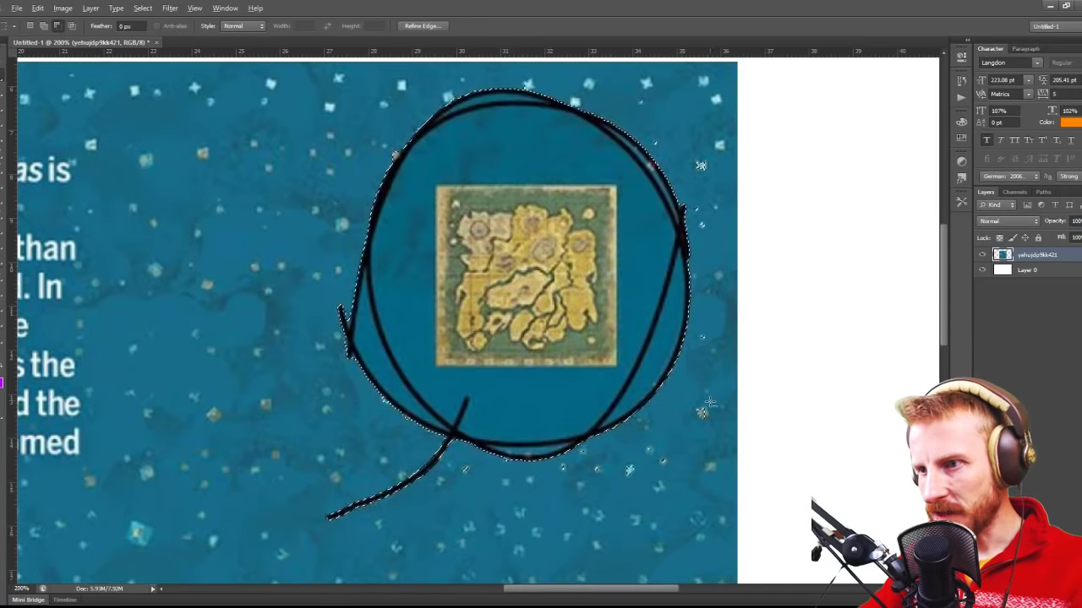
left_click_drag(699, 414, 696, 416)
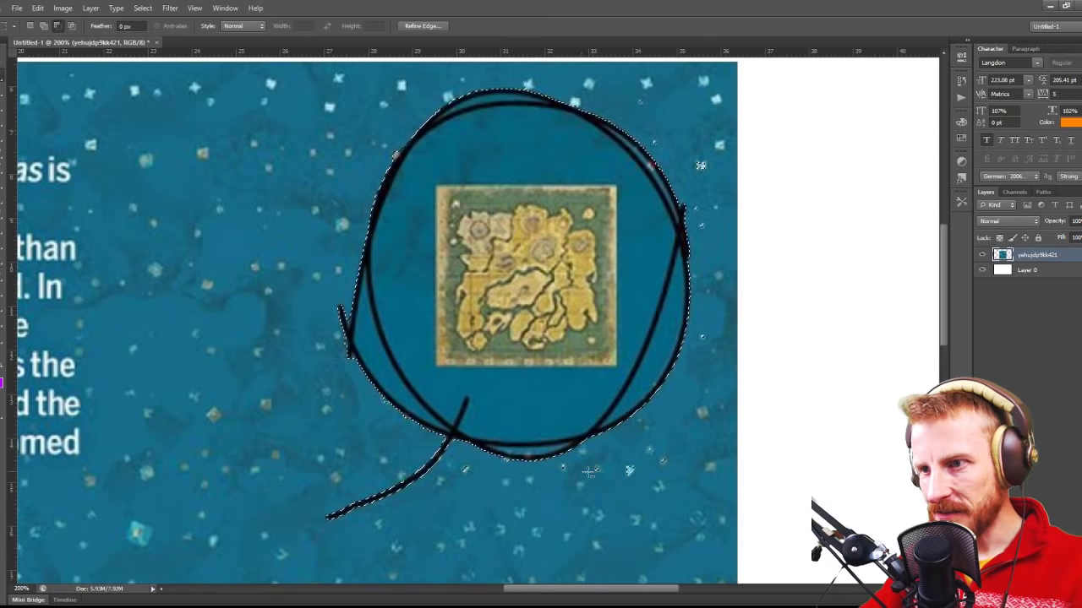
left_click_drag(591, 482, 590, 480)
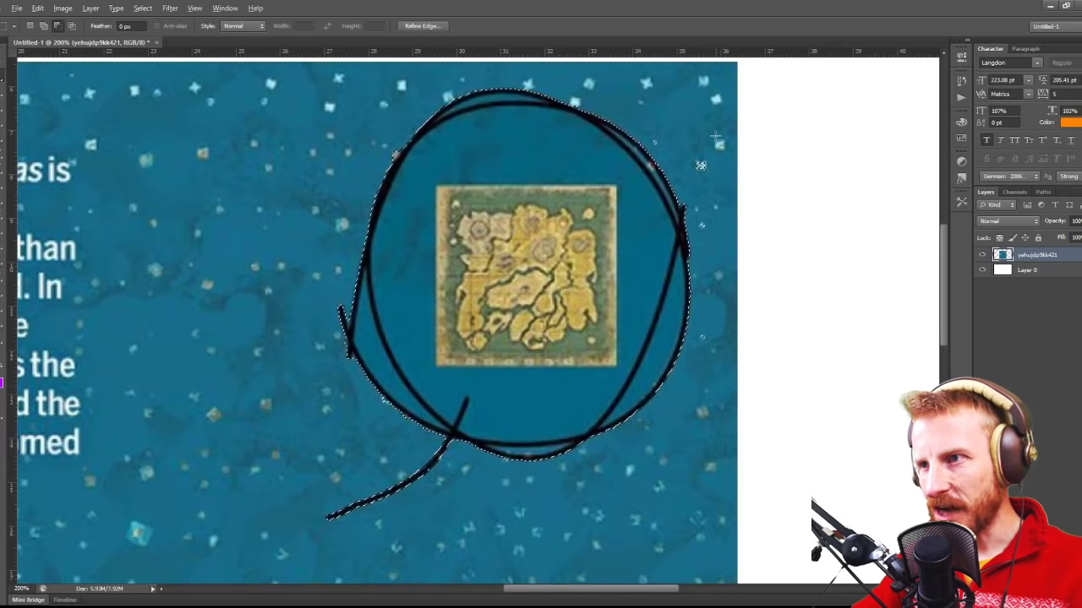
left_click_drag(716, 137, 655, 76)
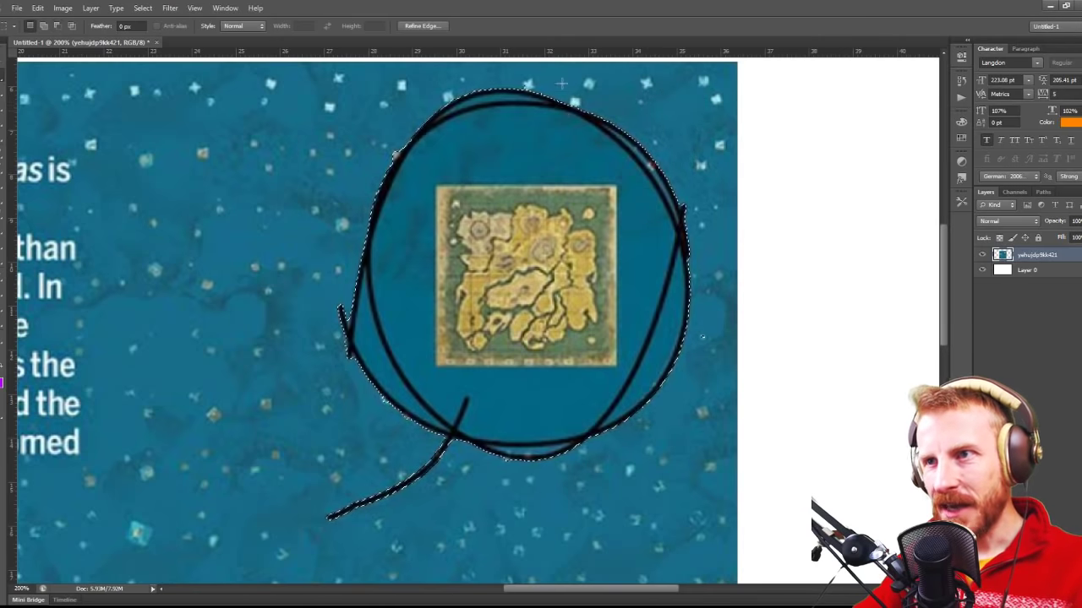
key("alt")
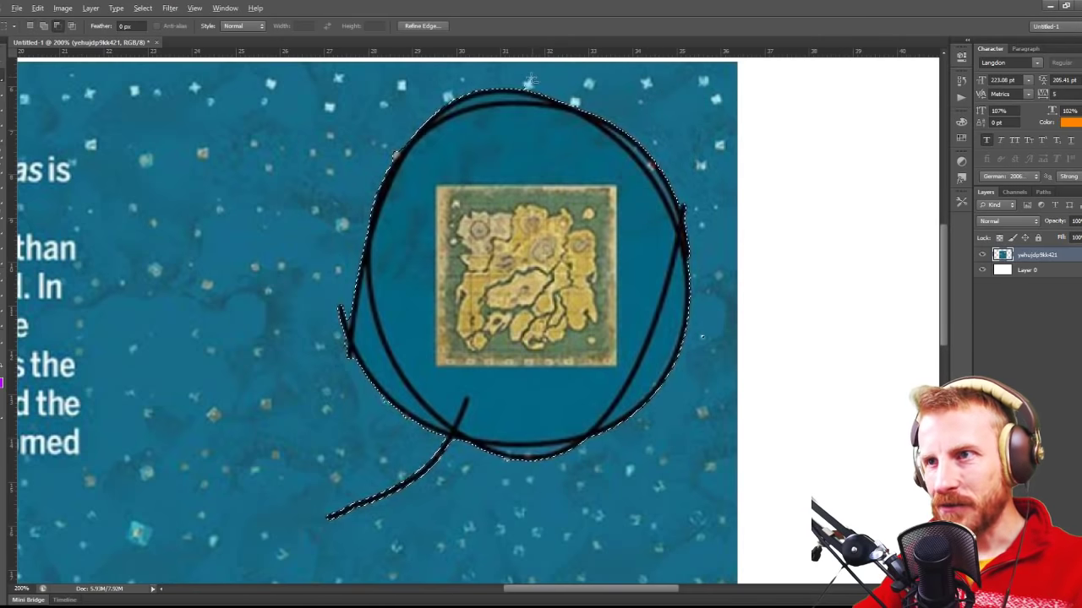
Step: Expand the circle selection again, Content-Aware Fill the island and circle, then deselect
left_click(144, 8)
mouse_move(238, 140)
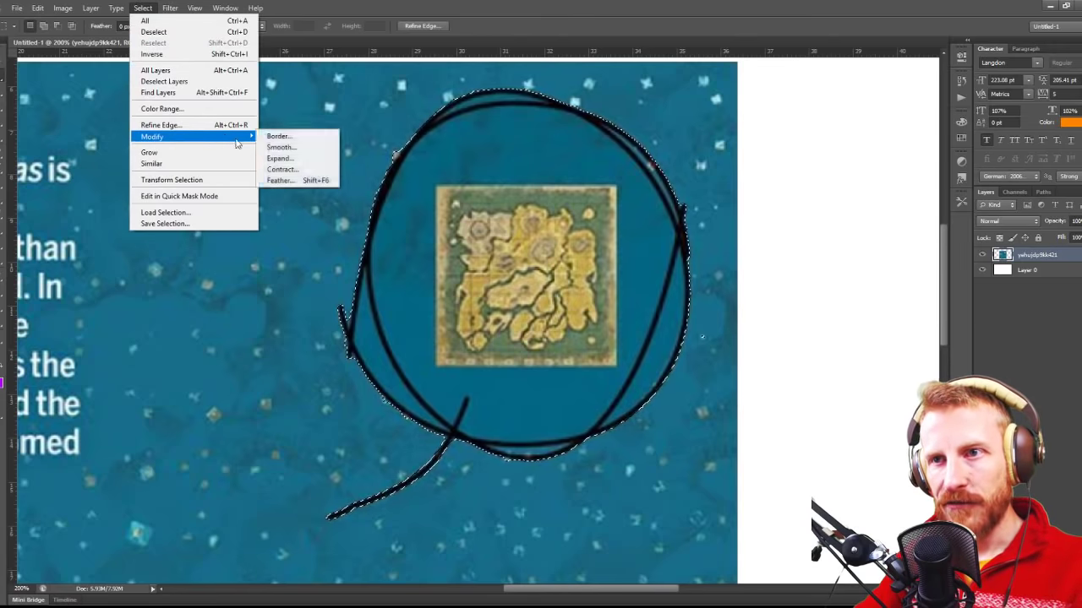
left_click(287, 158)
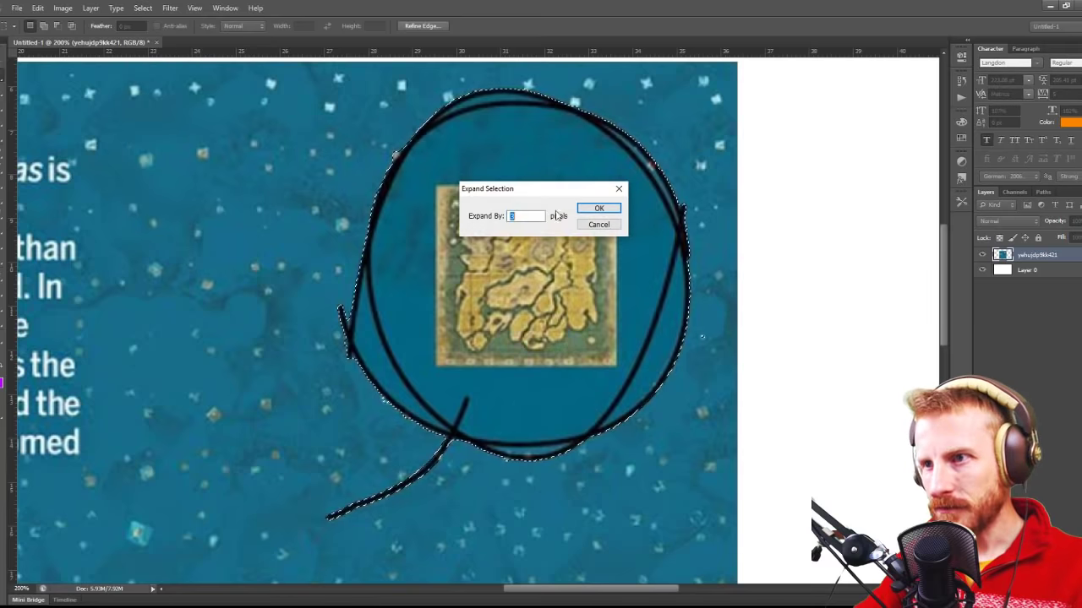
left_click(595, 210)
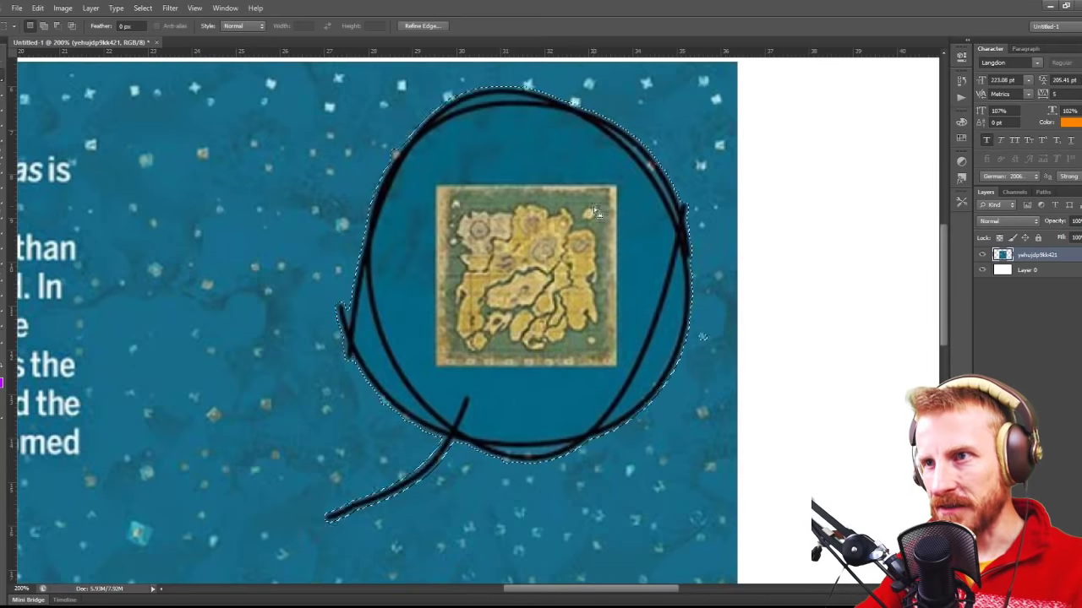
key("shift+BackSpace")
key("Return")
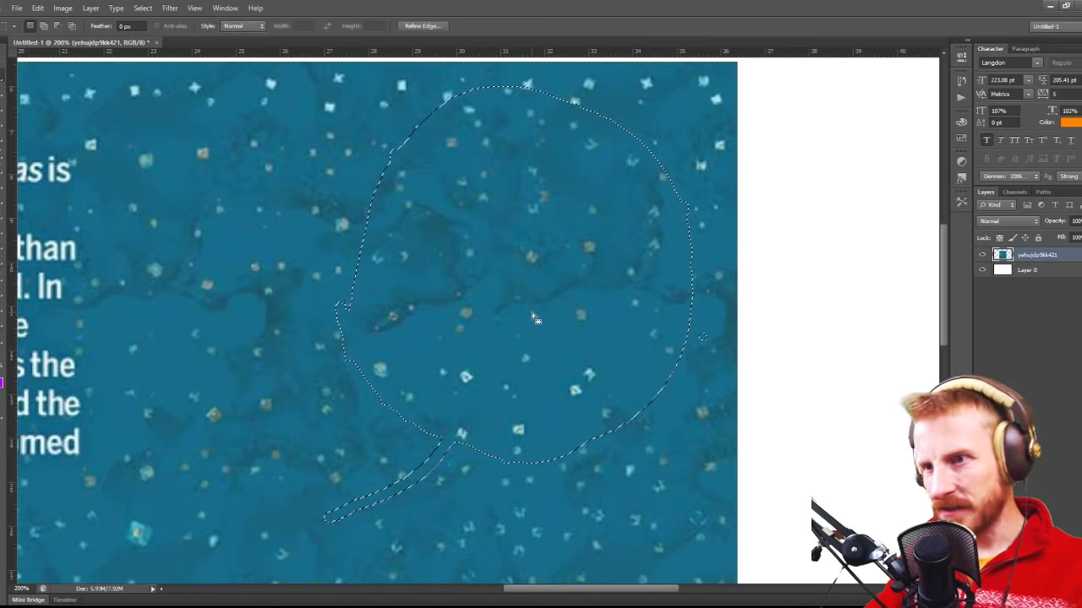
left_click(461, 379)
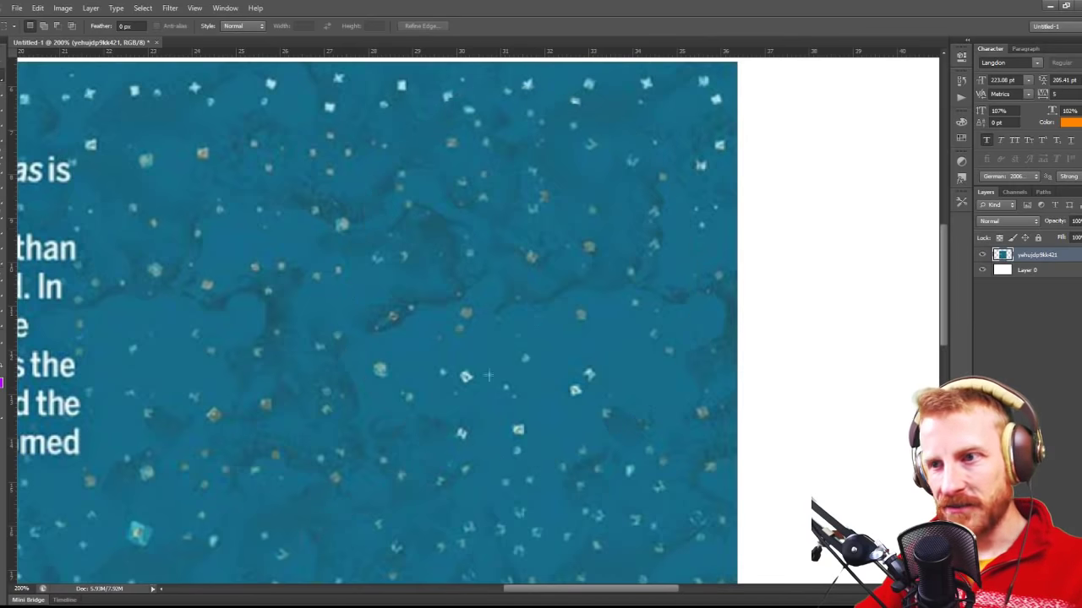
Step: Marquee the stars below the cleared area, then deselect and zoom out to the whole image
left_click_drag(435, 362, 605, 448)
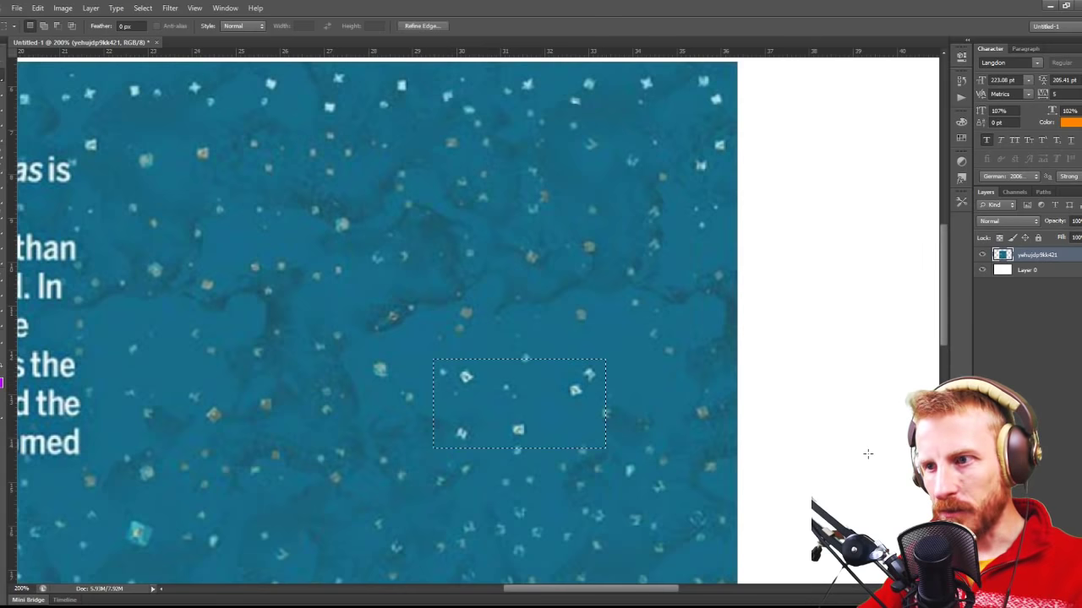
key("ctrl+d")
key("ctrl+minus")
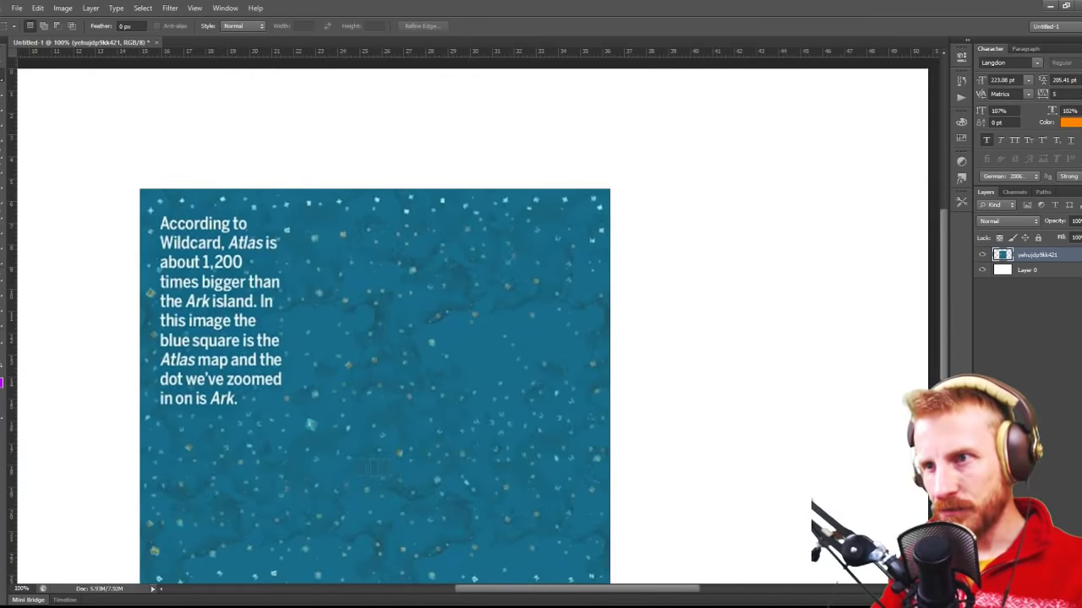
scroll(373, 467, "down", 3)
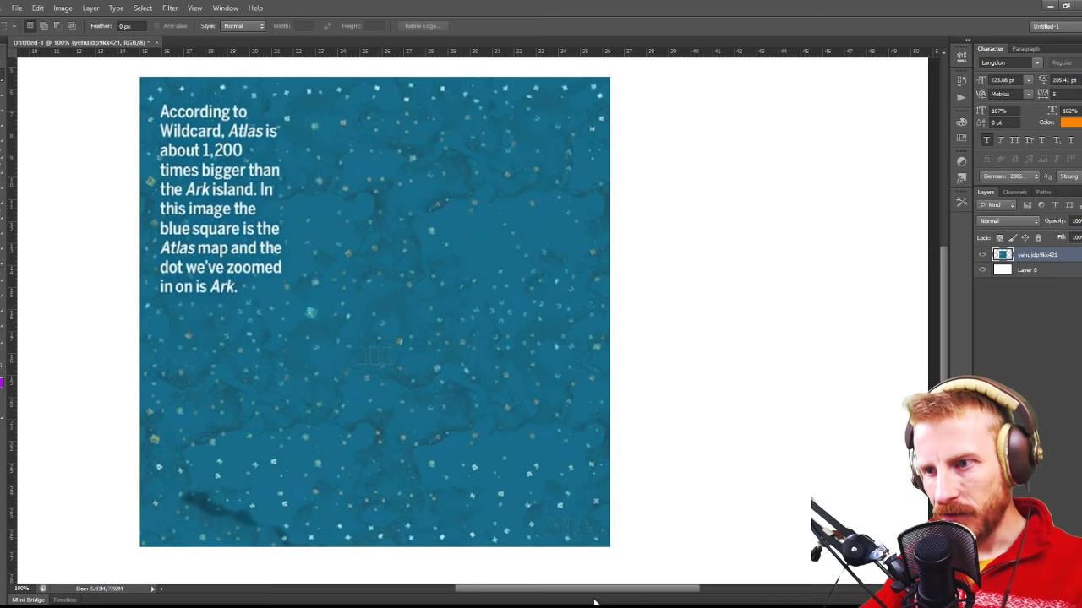
Step: Content-Aware Fill the bottom-right corner mark and the faint middle mark, then deselect
left_click_drag(543, 517, 601, 538)
key("shift+BackSpace")
key("Return")
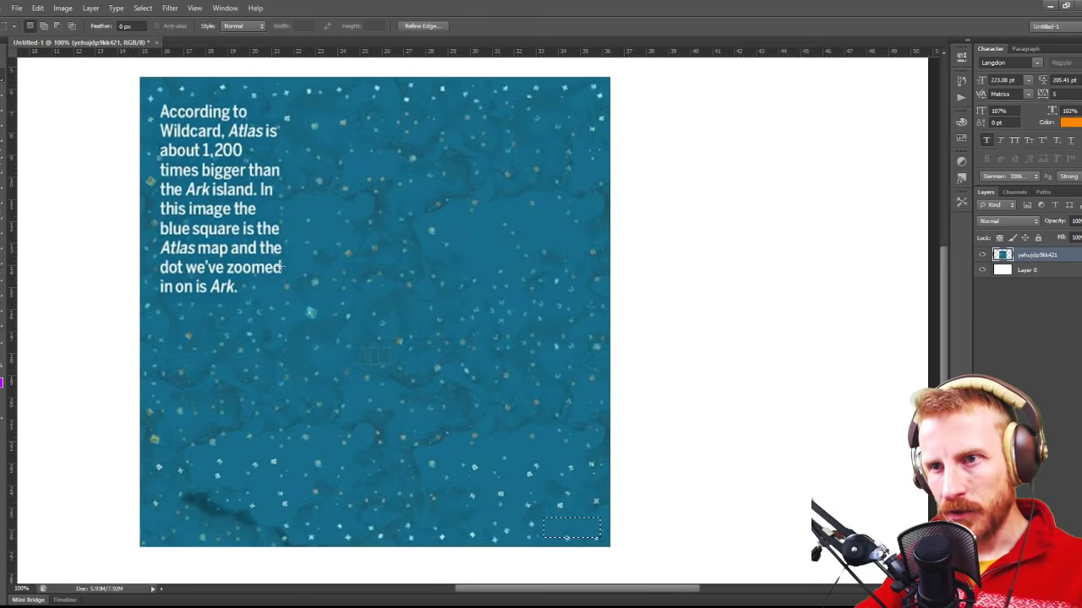
left_click_drag(355, 345, 393, 369)
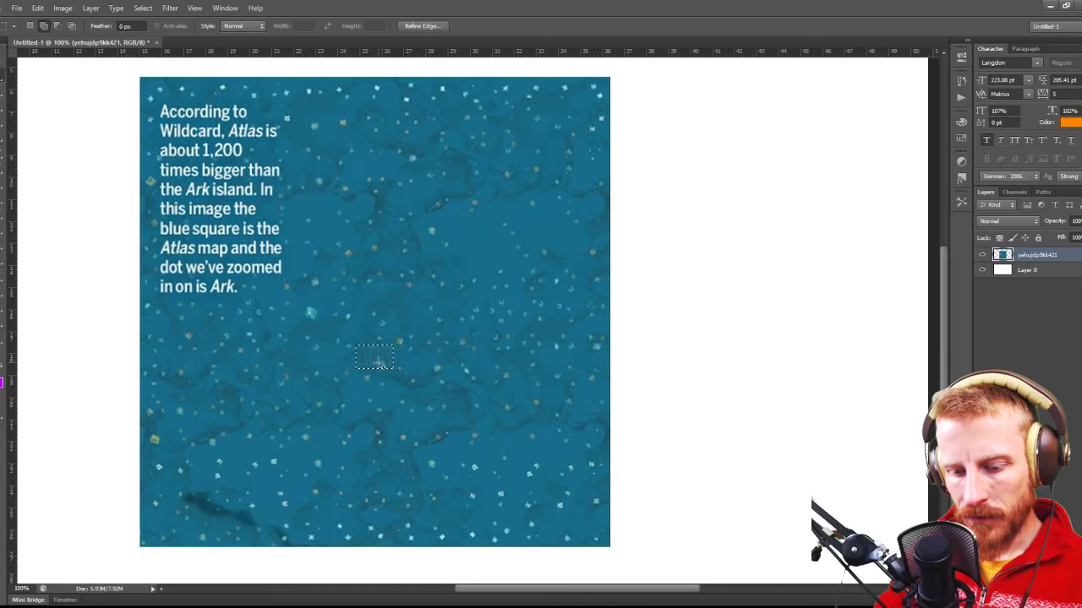
key("shift+BackSpace")
key("Return")
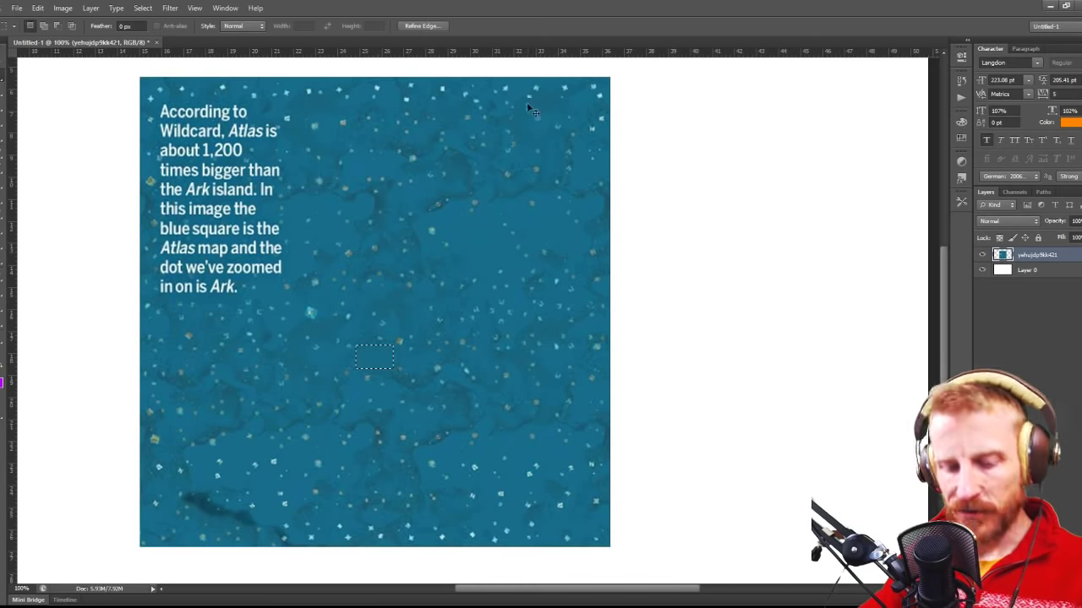
key("ctrl+d")
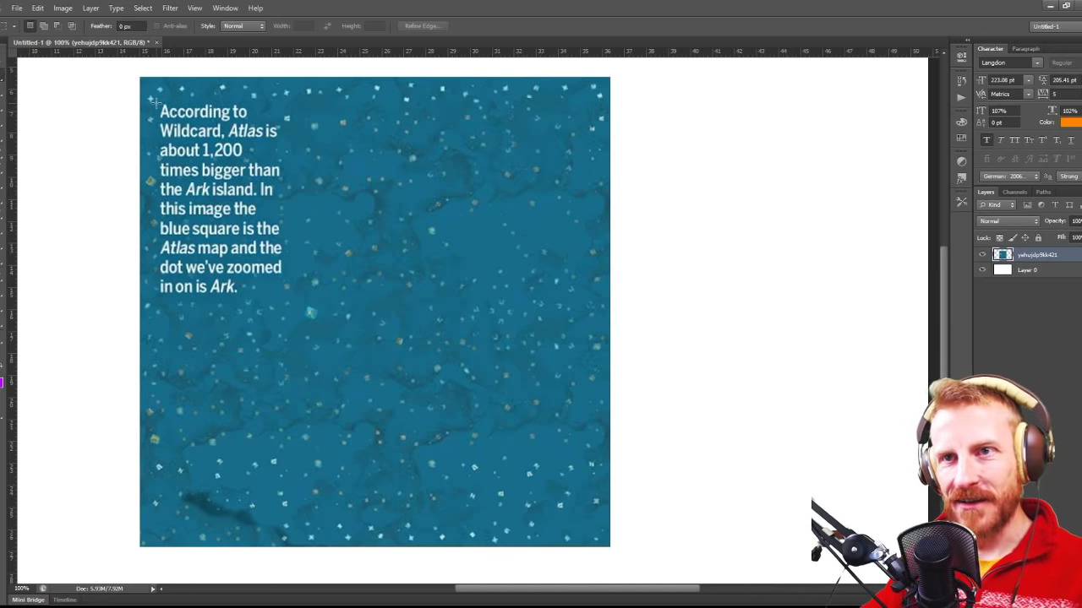
Step: Marquee the top-left caption block and exclude the empty area and gaps between lines
left_click_drag(155, 100, 284, 296)
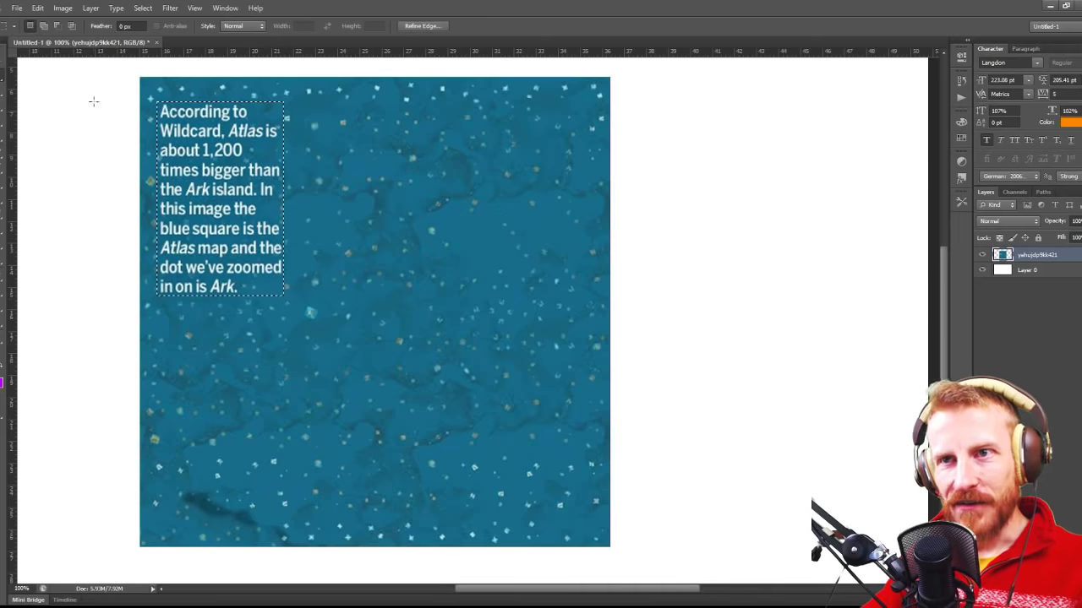
key("ctrl+plus")
key("ctrl+plus")
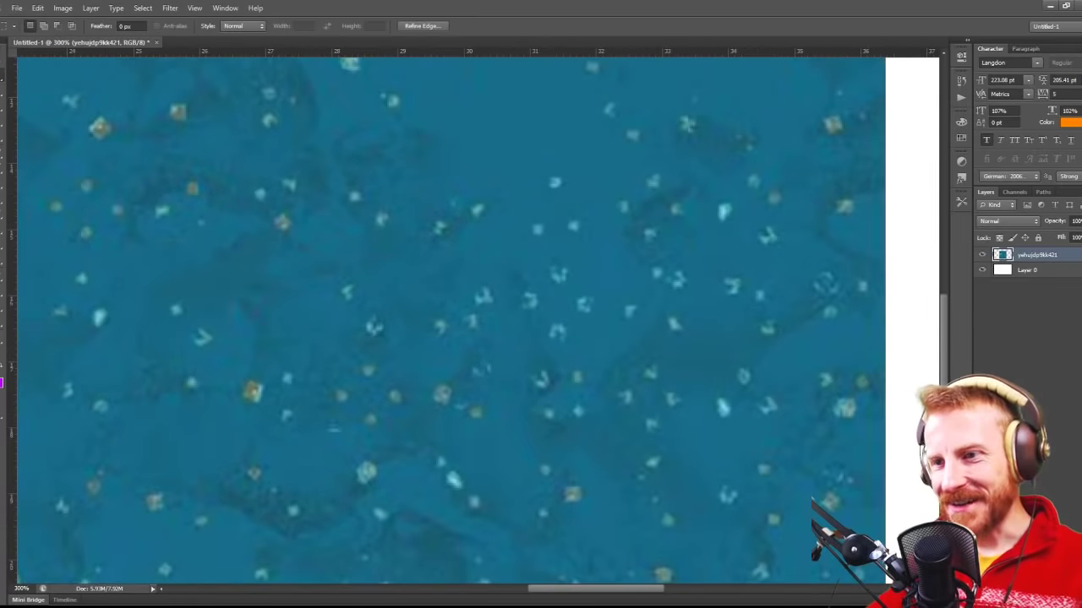
scroll(470, 320, "up", 5)
scroll(471, 320, "left", 10)
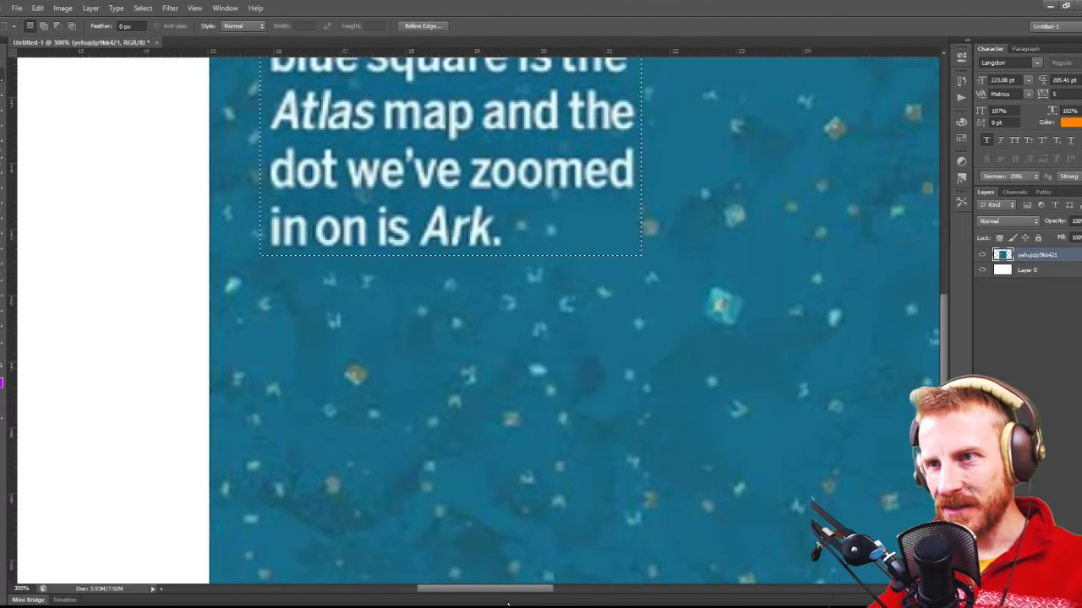
scroll(472, 320, "up", 3)
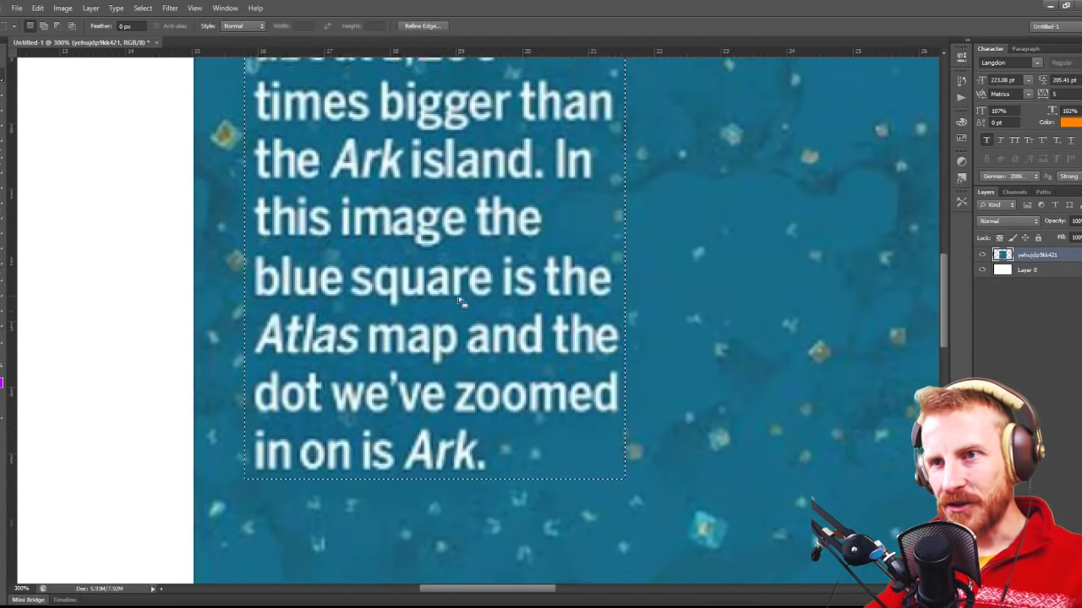
left_click_drag(644, 425, 492, 506)
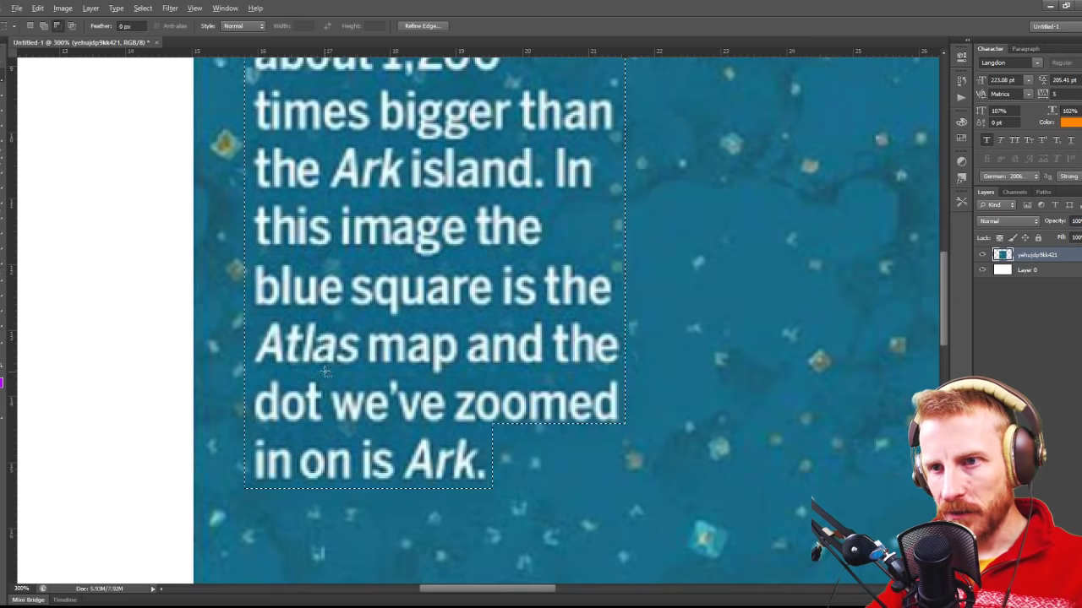
left_click_drag(324, 372, 383, 387)
left_click_drag(453, 372, 602, 381)
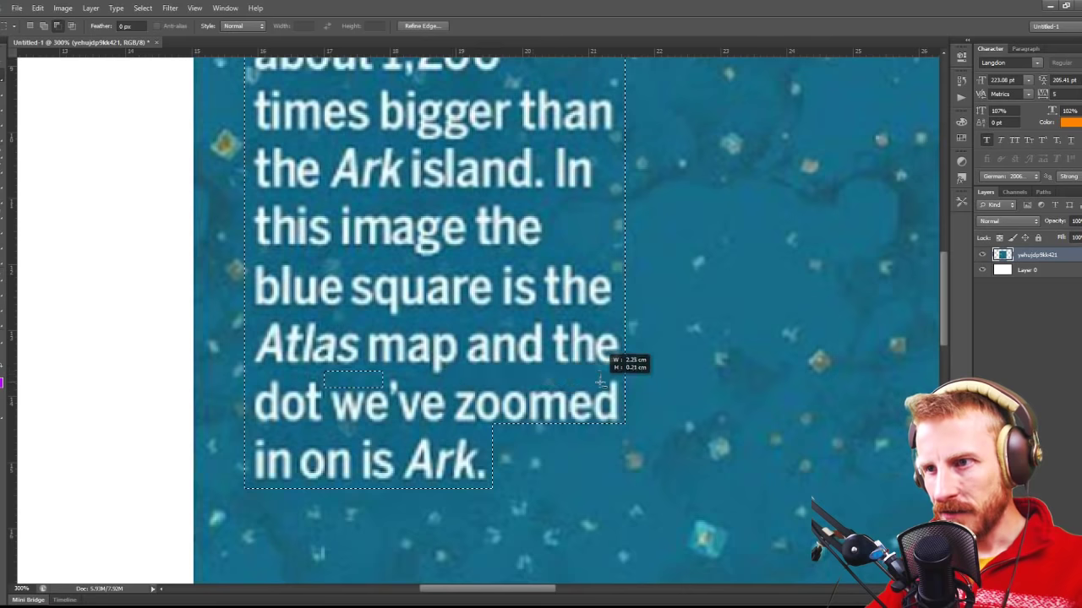
left_click_drag(325, 319, 526, 327)
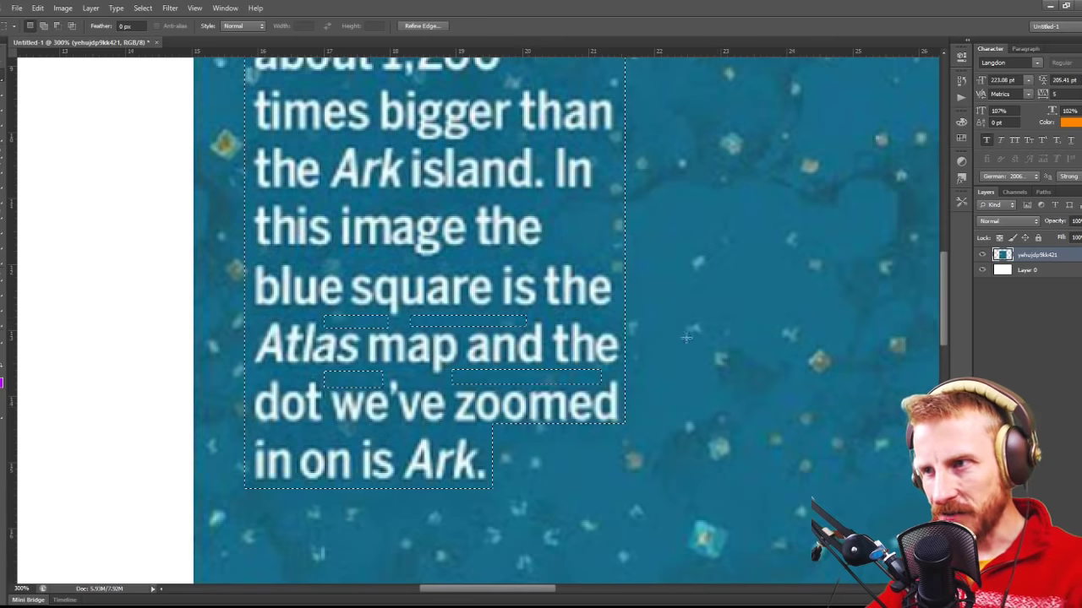
Step: Trim the empty ocean and line gaps near 'island', 'about', '1,200' and 'According to'
scroll(686, 338, "up", 3)
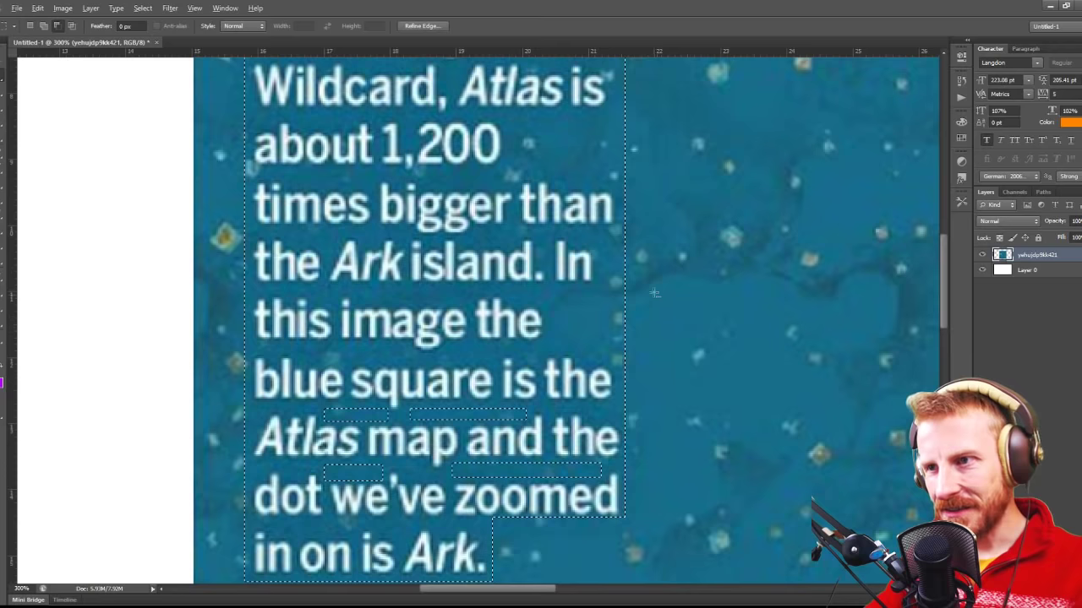
left_click_drag(649, 277, 550, 347)
left_click_drag(549, 272, 598, 296)
scroll(591, 296, "up", 1)
left_click_drag(362, 334, 465, 349)
scroll(338, 330, "up", 2)
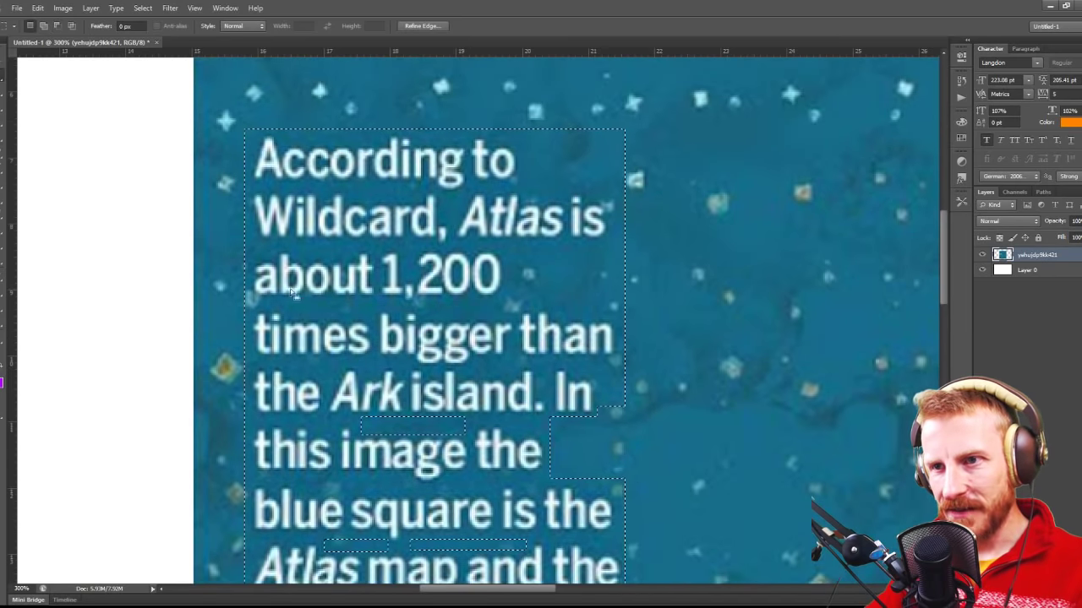
left_click_drag(292, 301, 483, 320)
left_click_drag(641, 243, 504, 317)
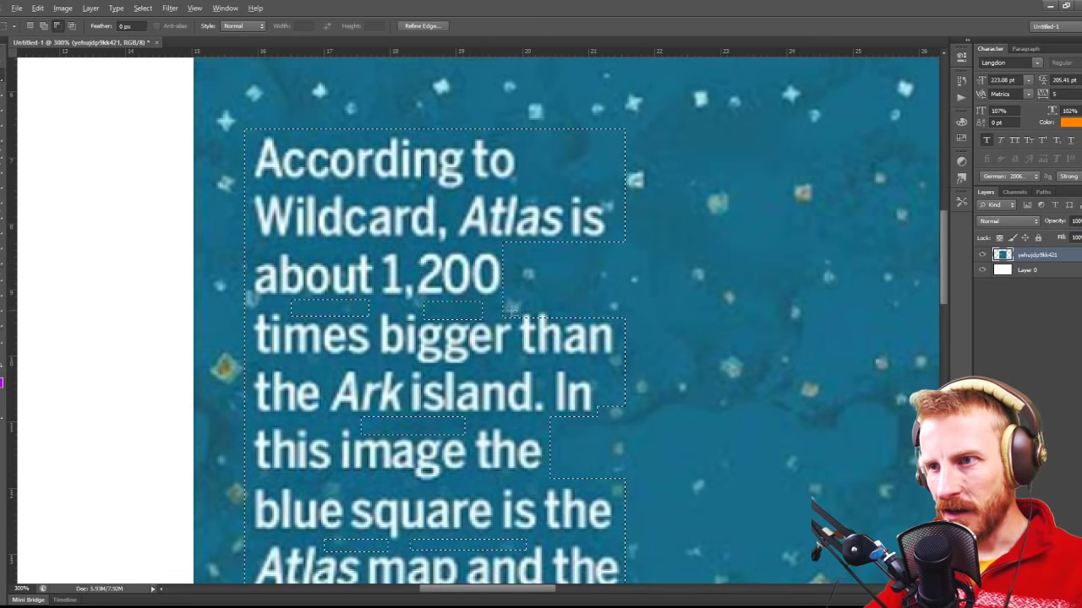
left_click_drag(642, 119, 520, 194)
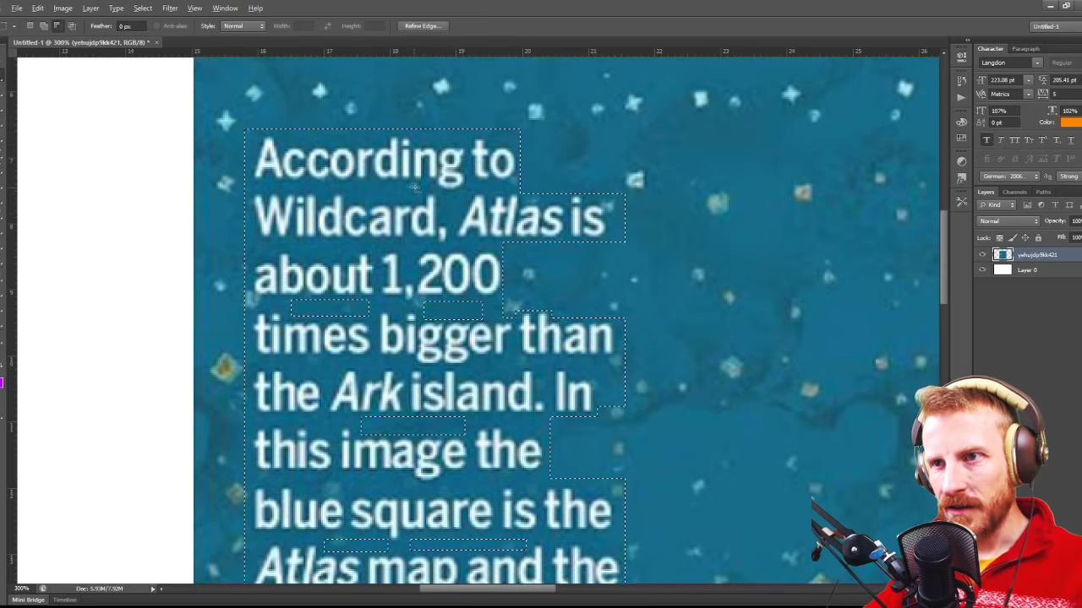
left_click_drag(416, 186, 353, 198)
Step: Content-Aware Fill the refined caption selection to erase the text, then deselect
key("ctrl+minus")
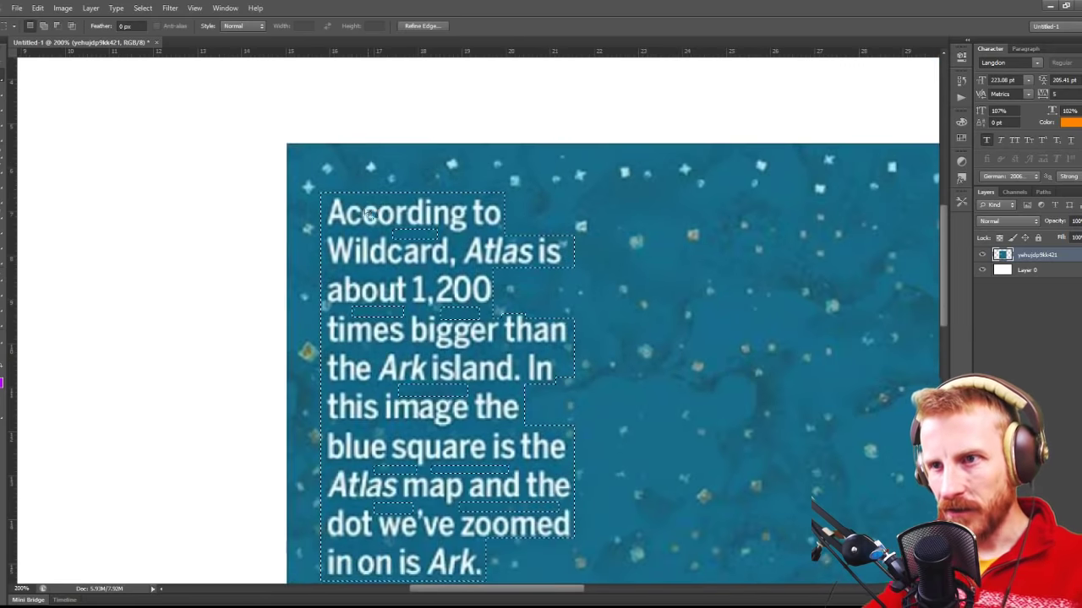
scroll(546, 265, "down", 1)
key("shift+BackSpace")
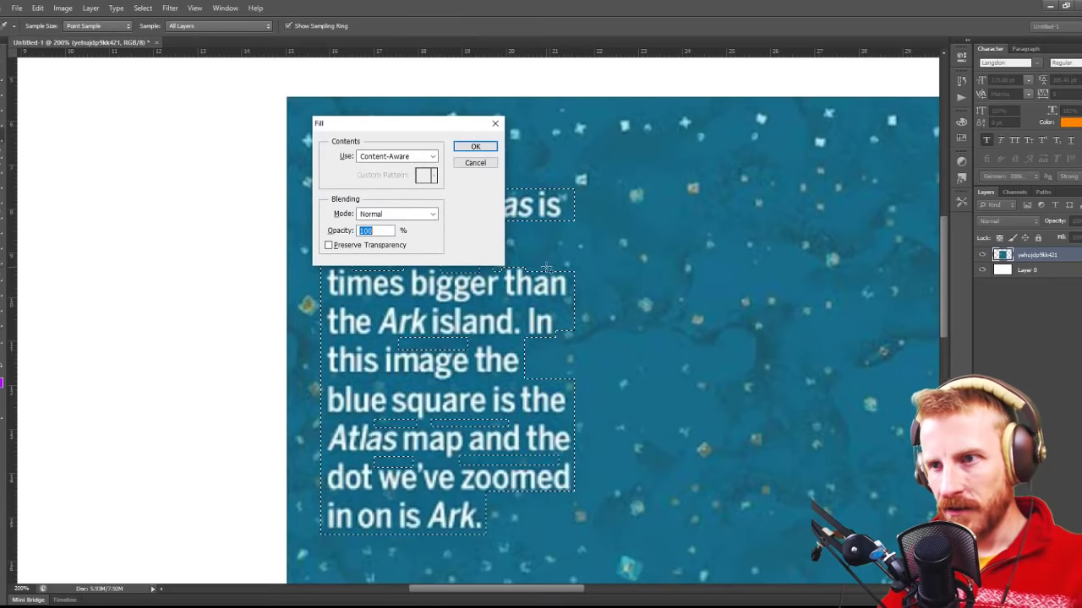
key("Return")
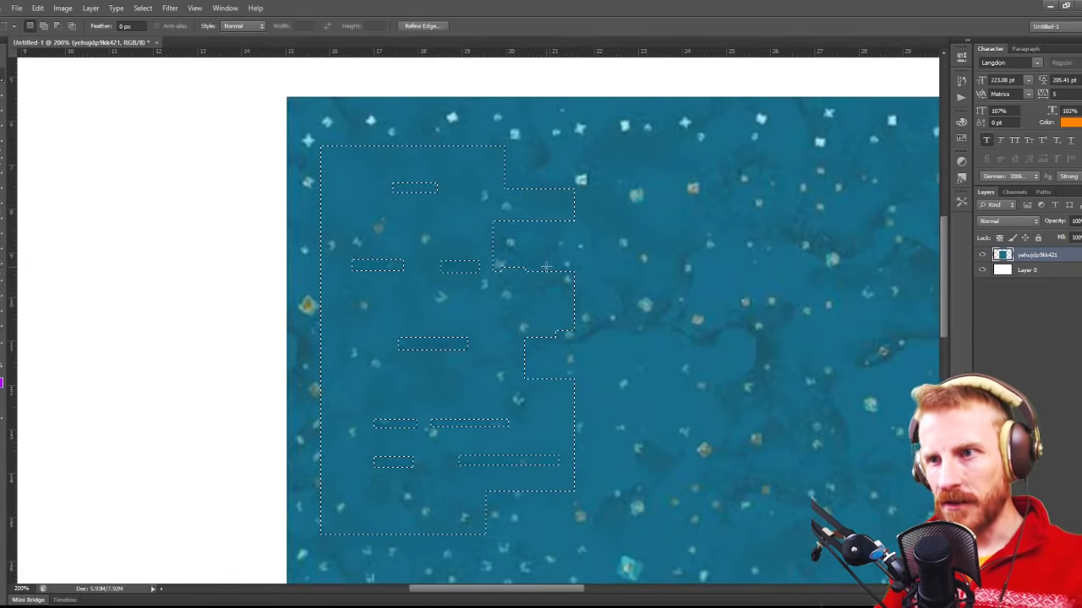
key("ctrl+d")
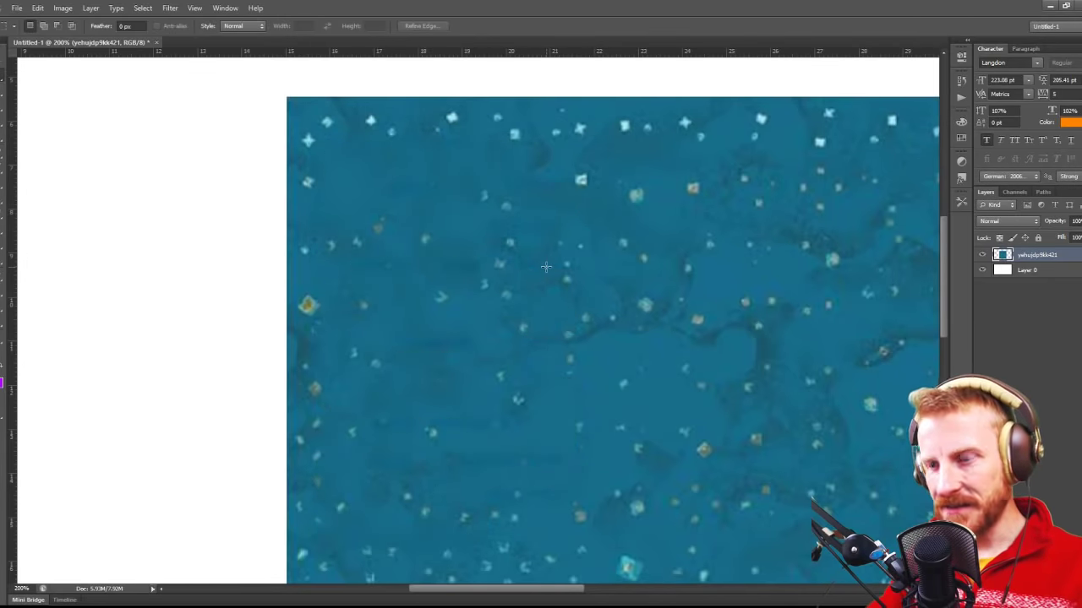
key("ctrl+minus")
scroll(827, 387, "down", 3)
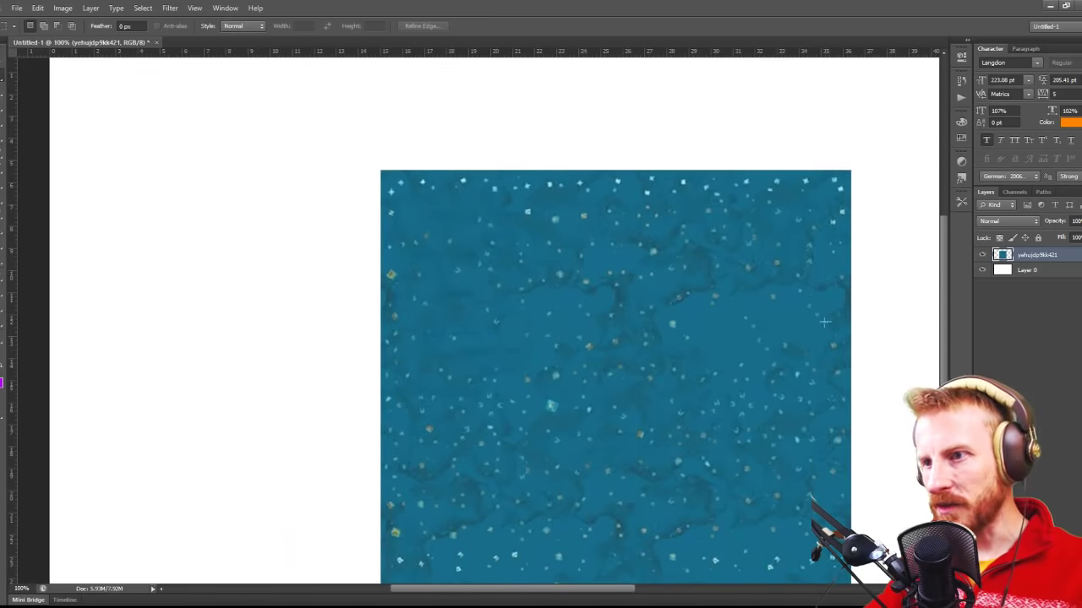
scroll(827, 387, "down", 2)
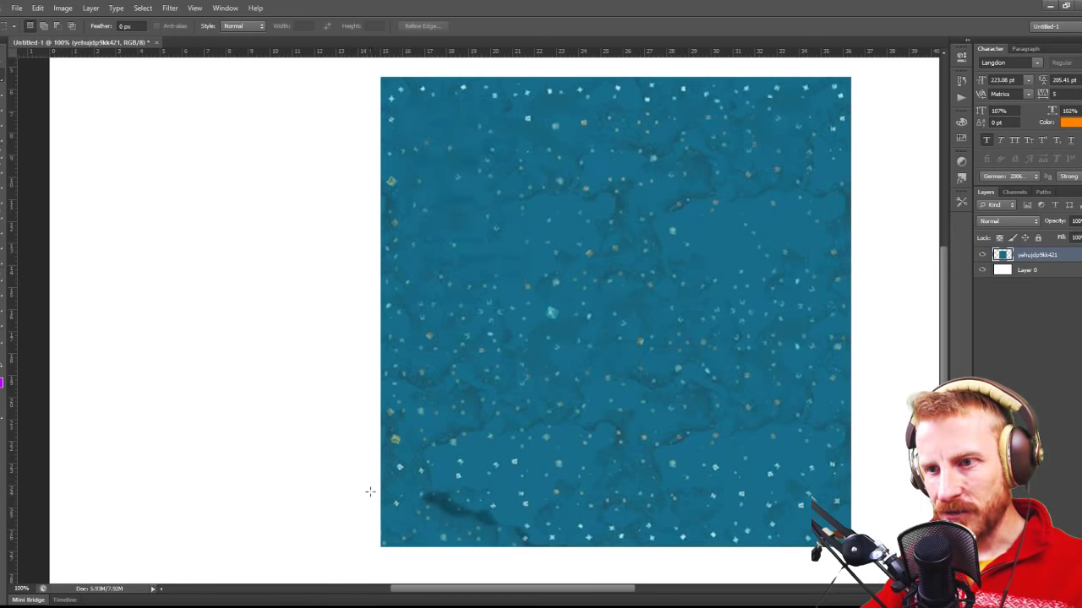
left_click_drag(412, 503, 485, 547)
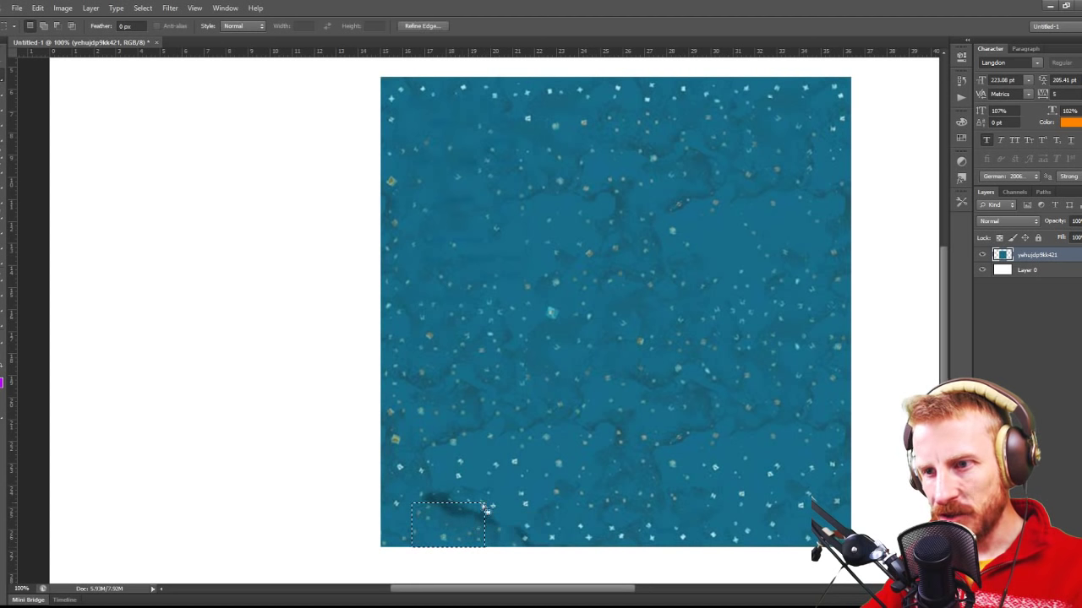
key("alt")
left_click_drag(439, 523, 523, 529)
key("shift")
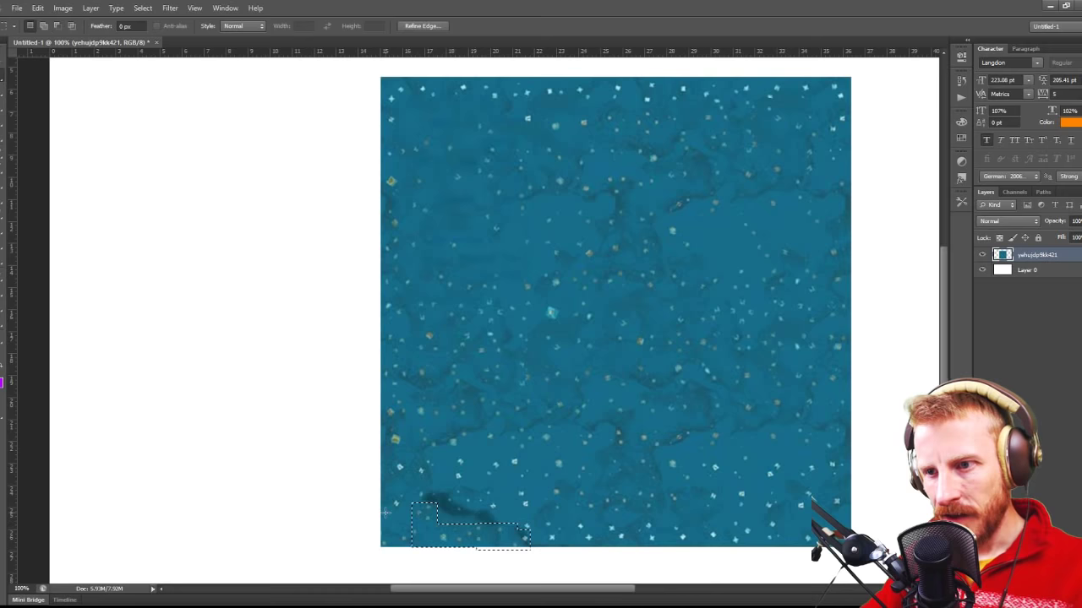
key("shift")
left_click_drag(431, 553, 429, 550)
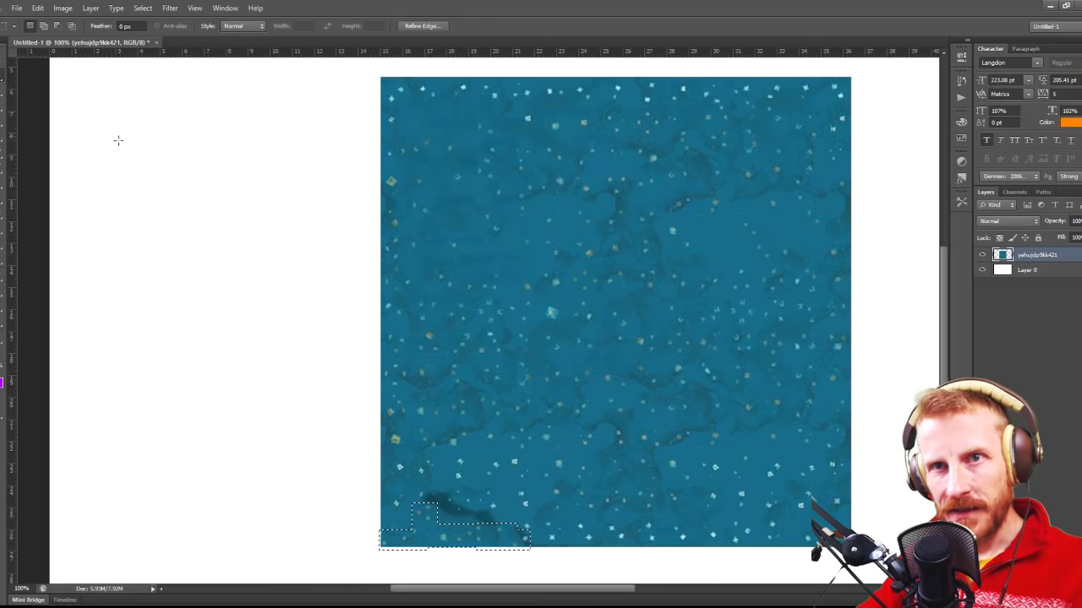
key("w")
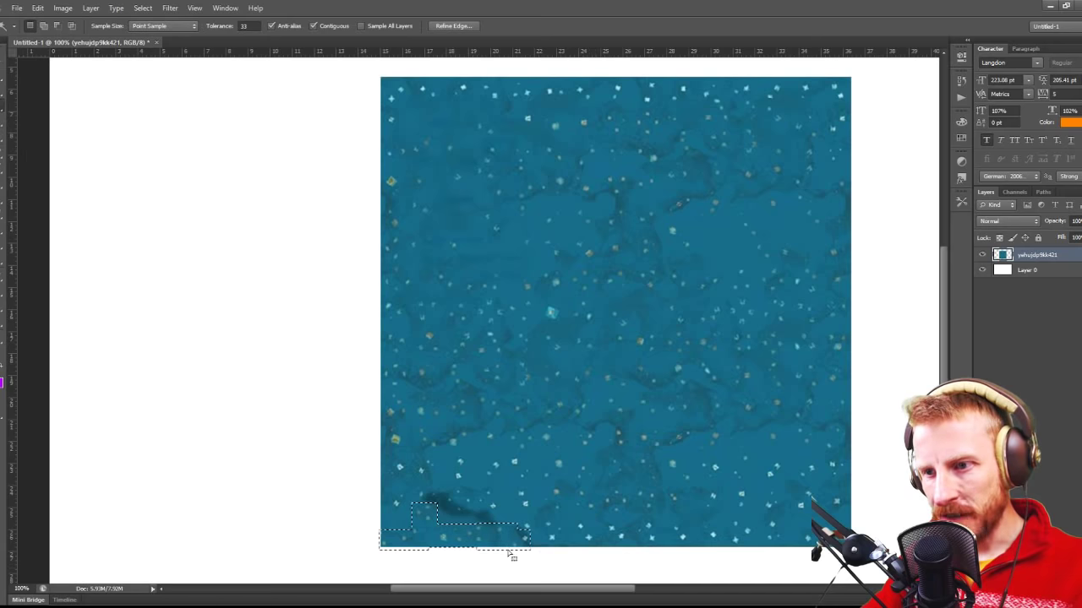
key("alt")
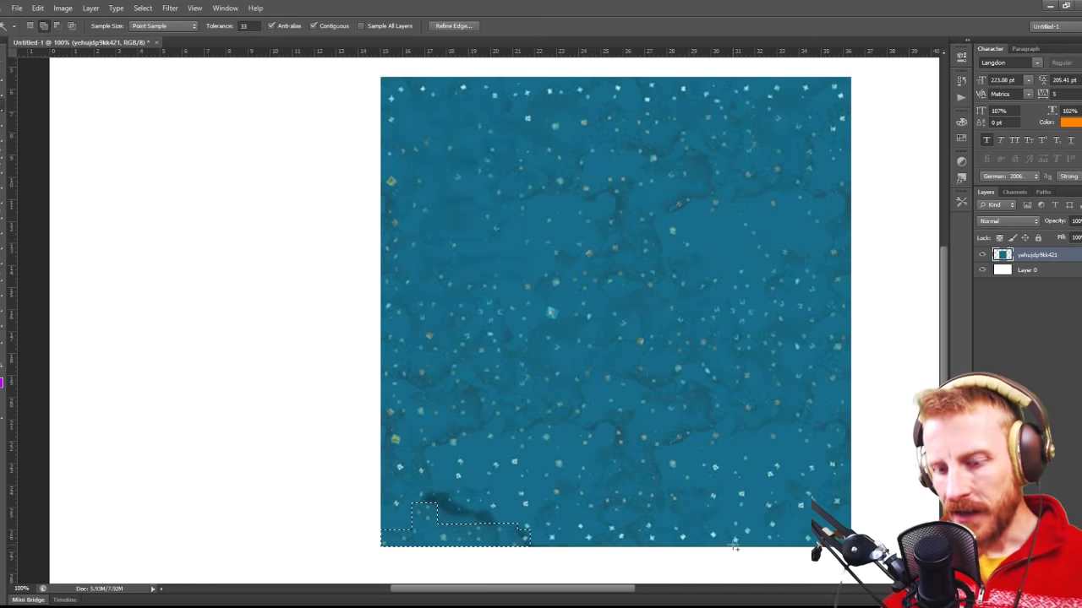
key("shift+BackSpace")
key("Return")
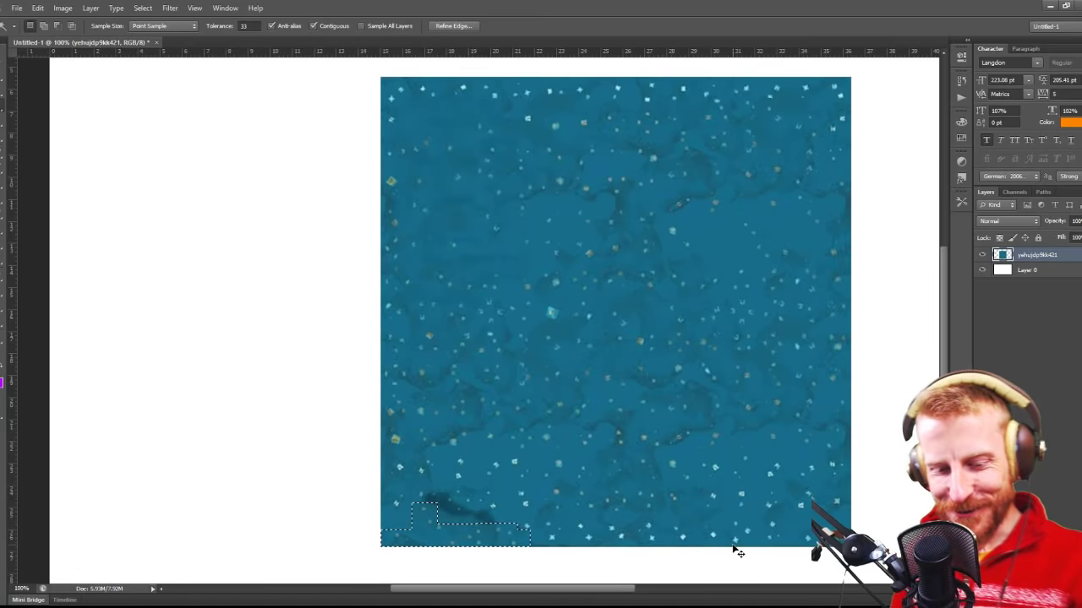
key("ctrl+d")
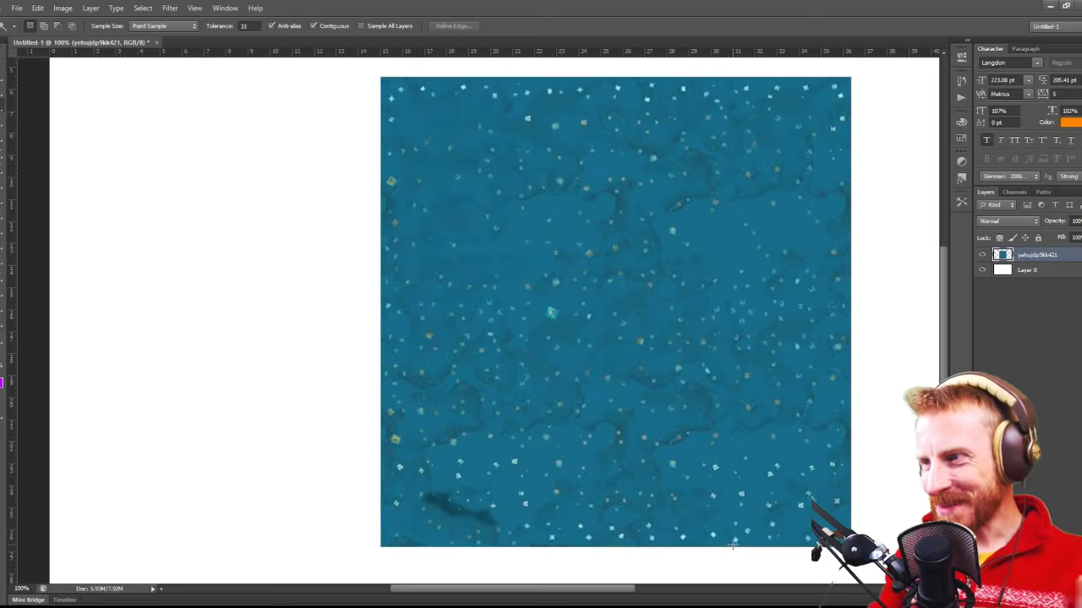
Step: Zoom out to 66.7% and turn off visibility of the white Layer 0
key("ctrl+minus")
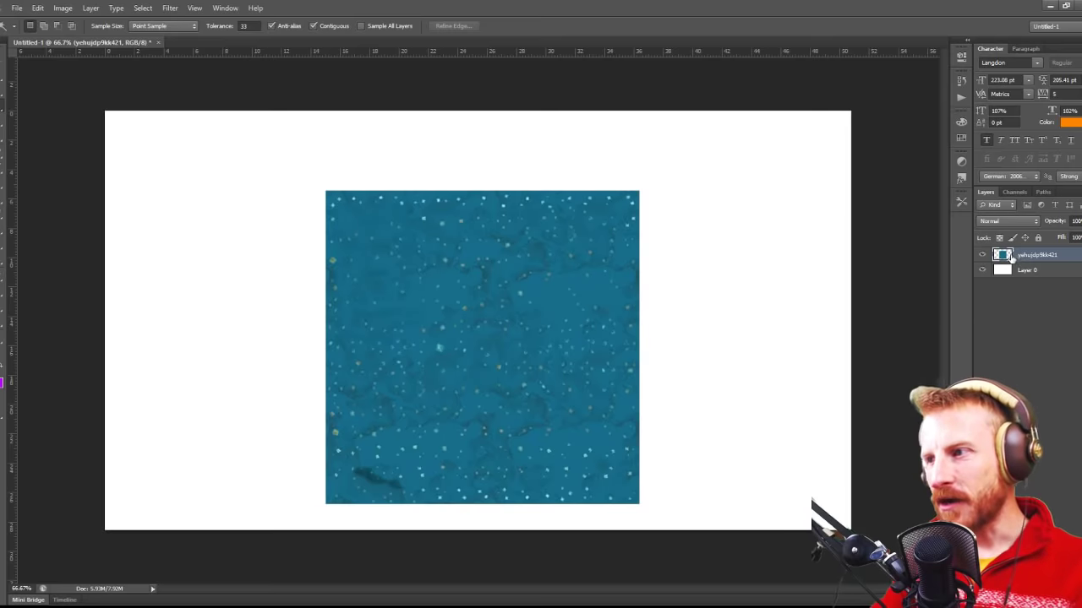
left_click(983, 271)
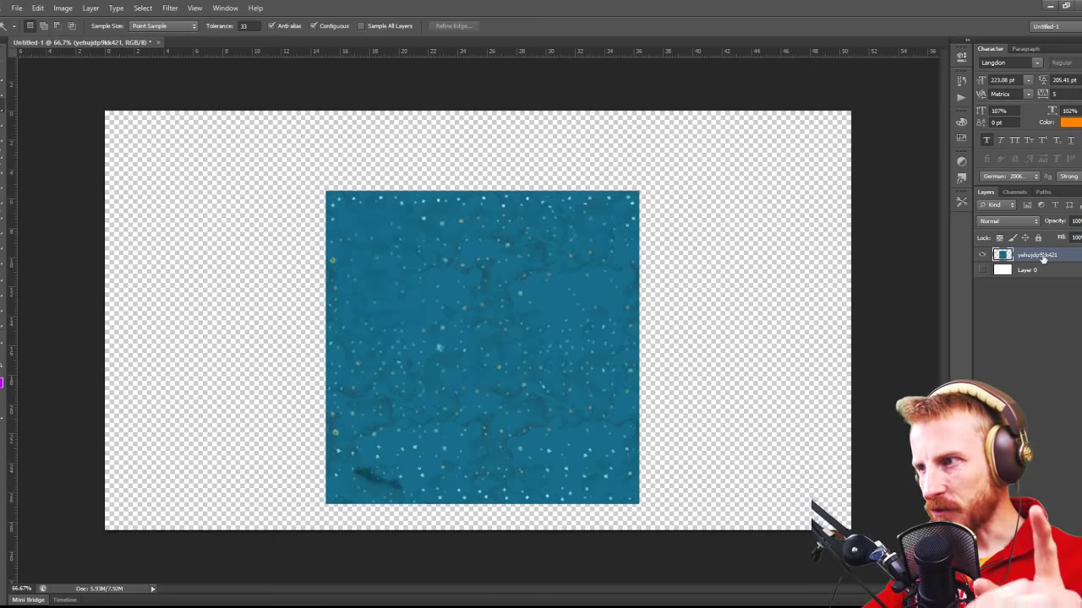
Step: Duplicate the cleaned ocean map layer with Destination Document set to New
right_click(1035, 256)
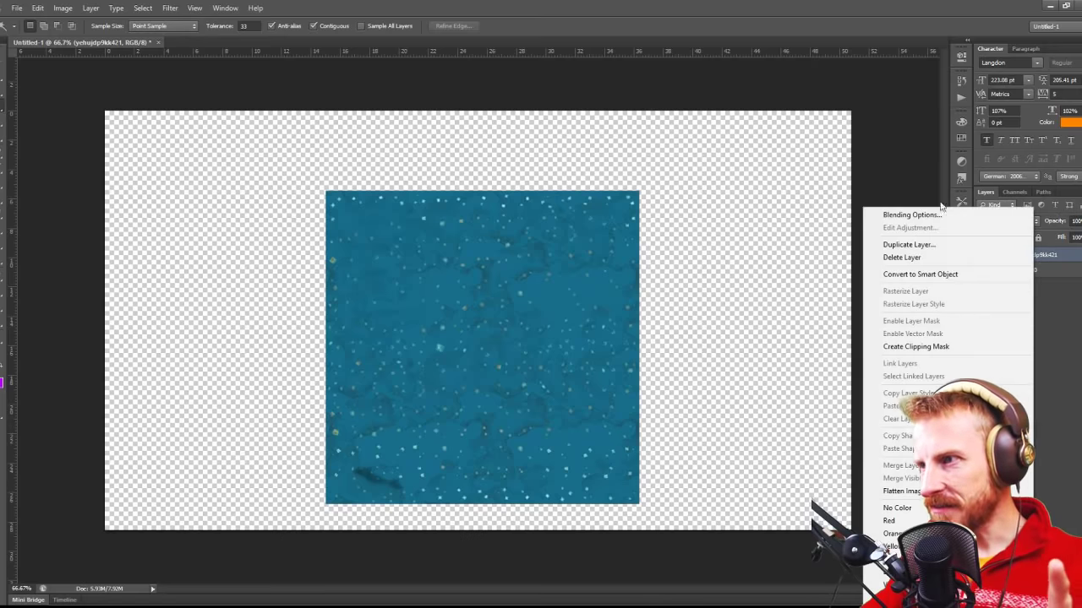
left_click(922, 247)
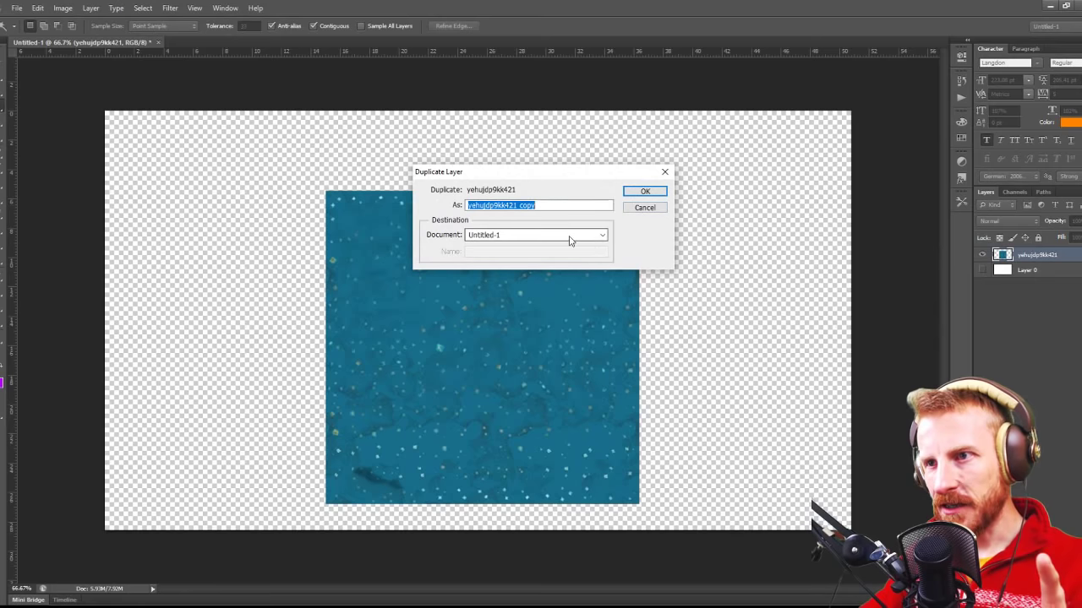
left_click(643, 192)
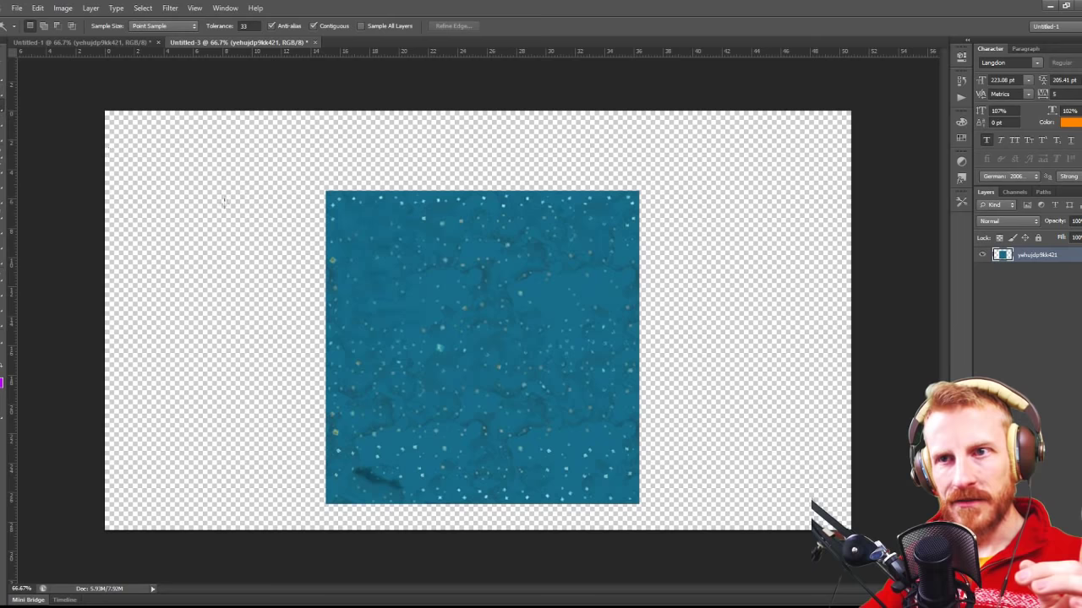
Step: Look over the Image menu's cropping commands without using them, then clear the selection
left_click(62, 7)
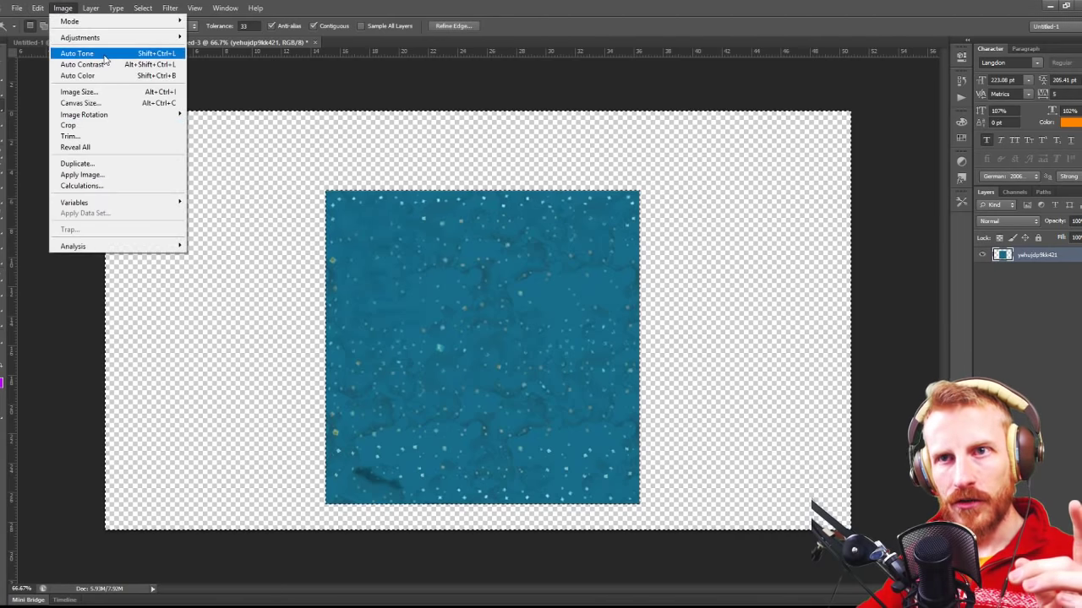
left_click(102, 124)
left_click(62, 8)
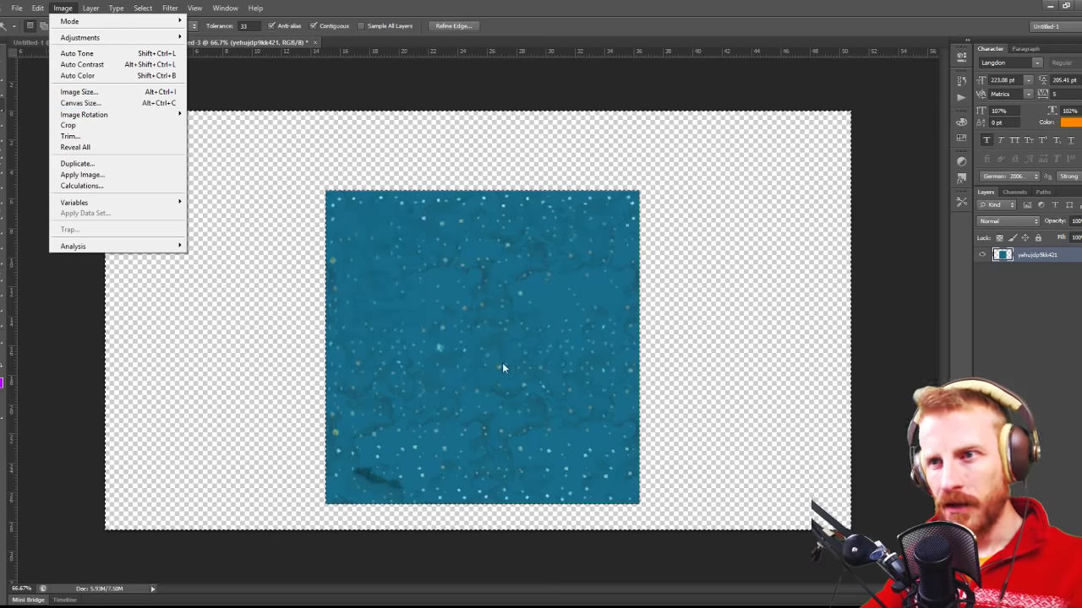
key("Escape")
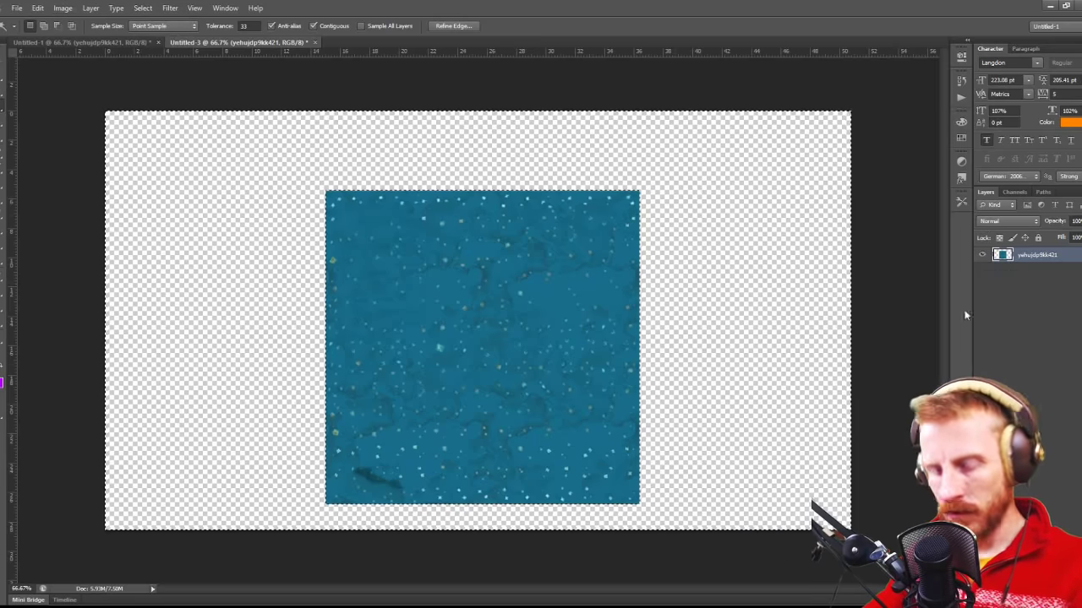
key("ctrl+d")
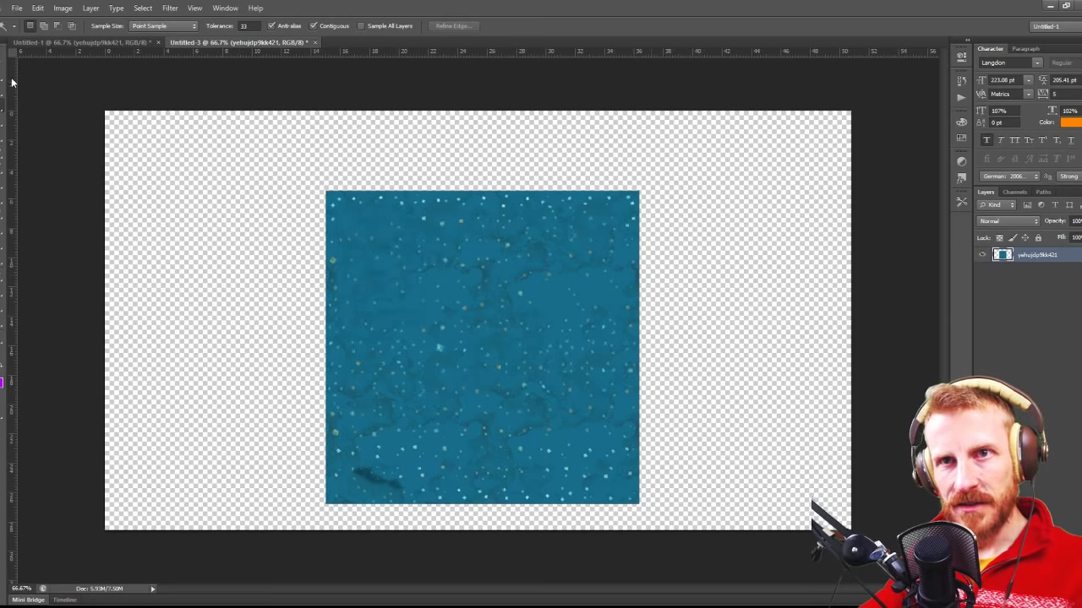
Step: Marquee the whole map, then Magic Wand-subtract the transparent area so only the square remains
key("m")
left_click_drag(273, 168, 704, 524)
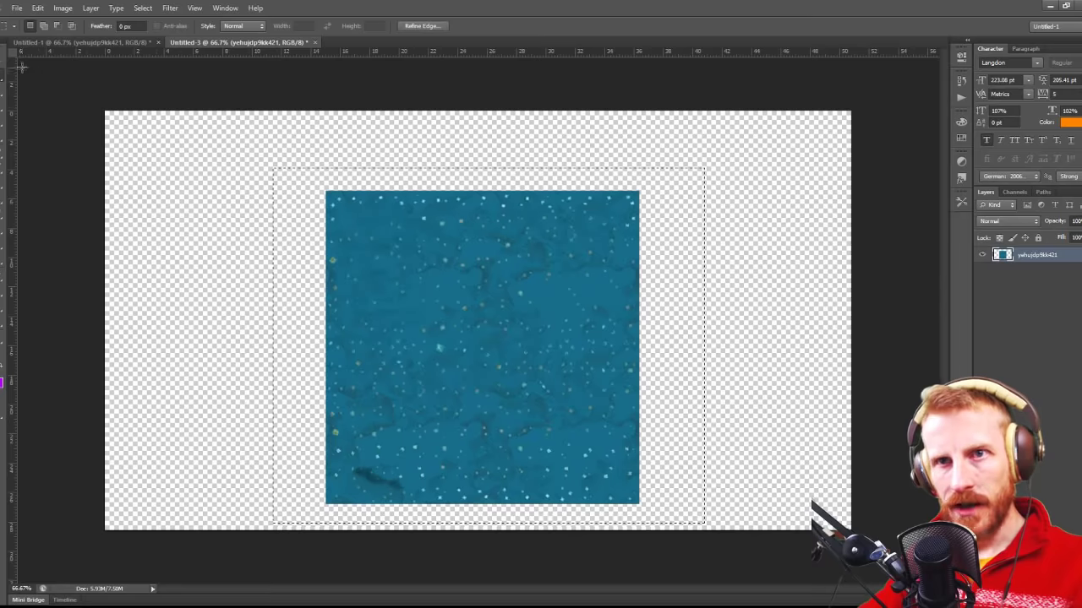
key("w")
left_click(304, 264, "alt")
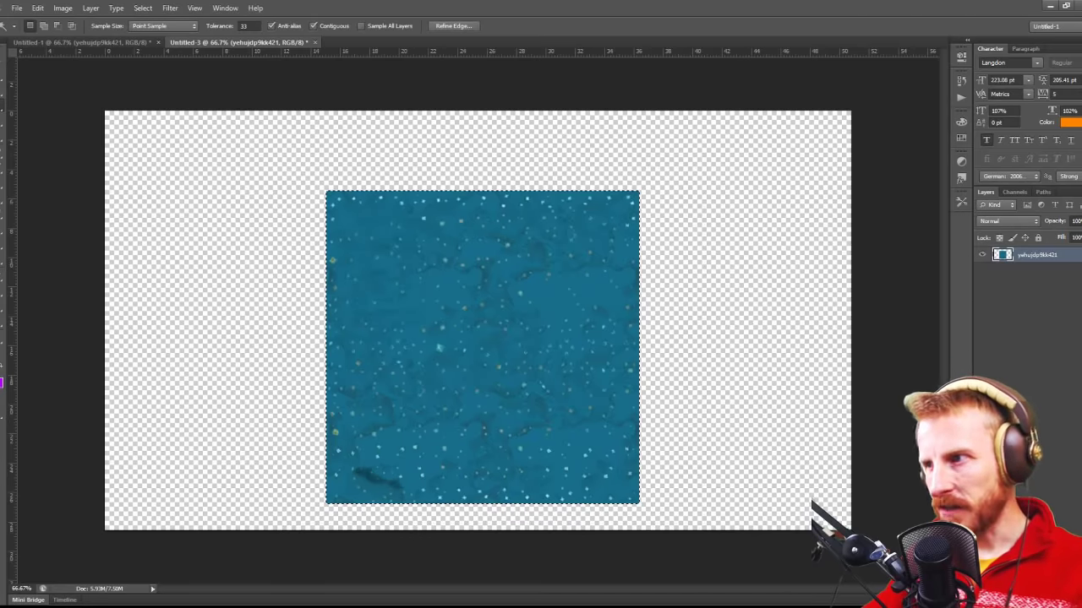
Step: Create a new 807×807 document from the clipboard and paste the ocean texture into it
left_click(17, 10)
left_click(26, 17)
left_click(643, 160)
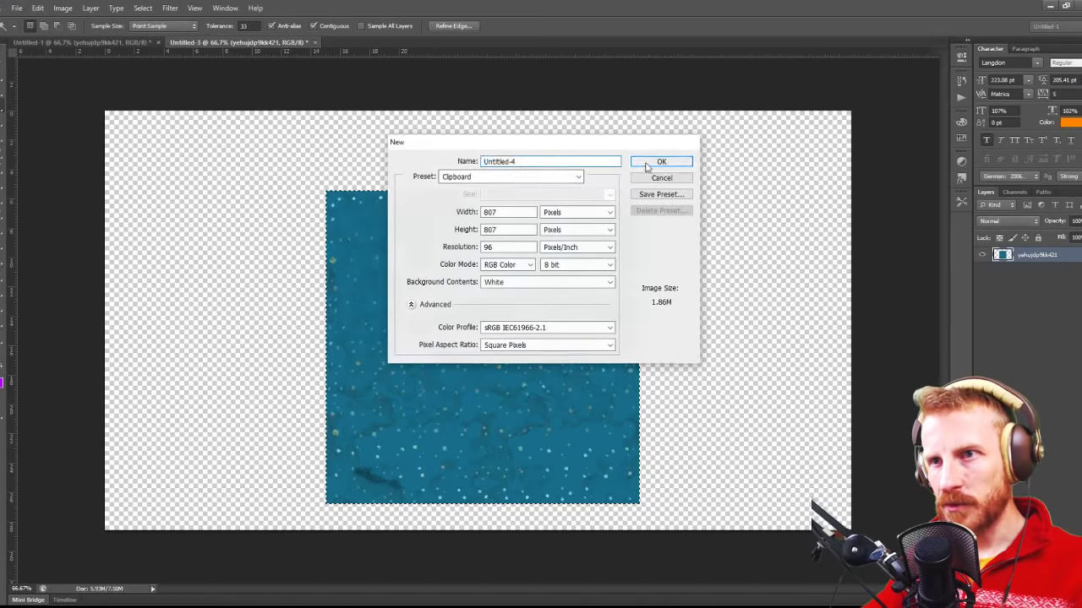
key("ctrl+v")
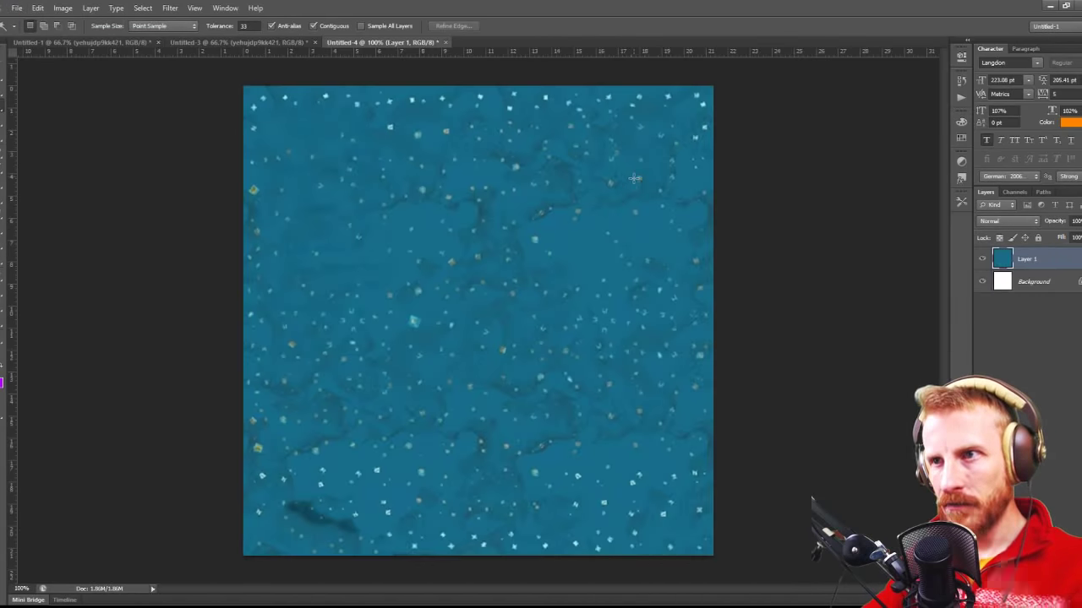
Step: Save the image as JPEG 'Atlas map' with the default JPEG quality options
left_click(17, 7)
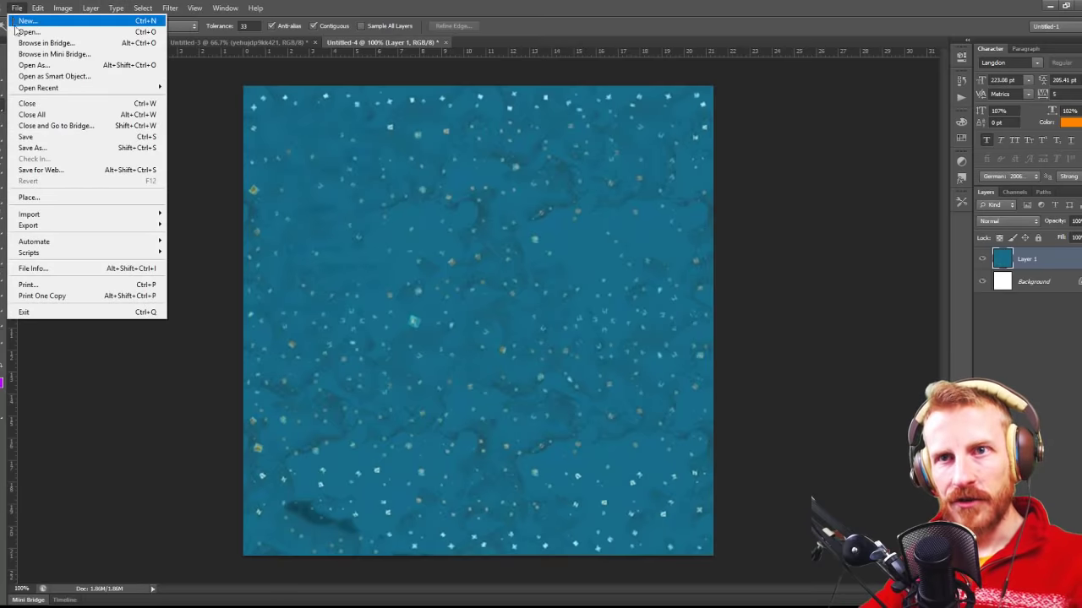
left_click(30, 136)
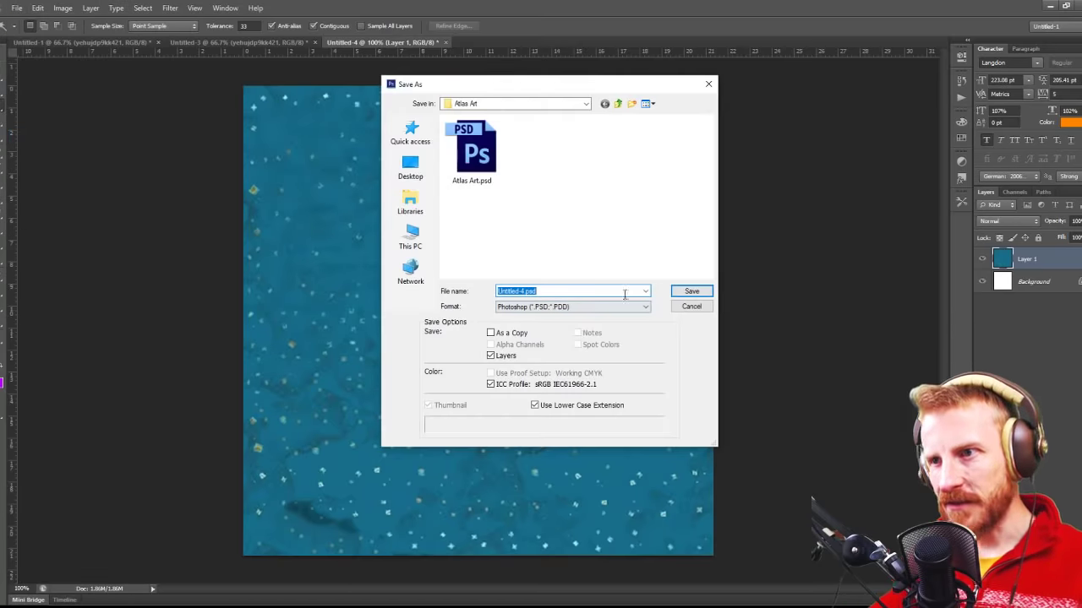
left_click(528, 307)
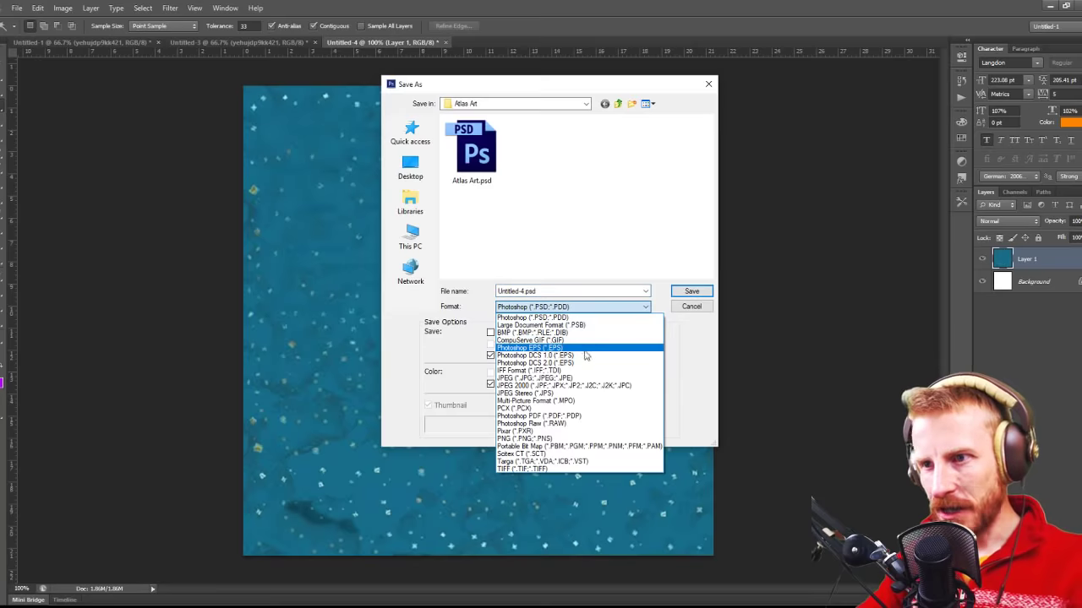
left_click(562, 380)
double_click(521, 291)
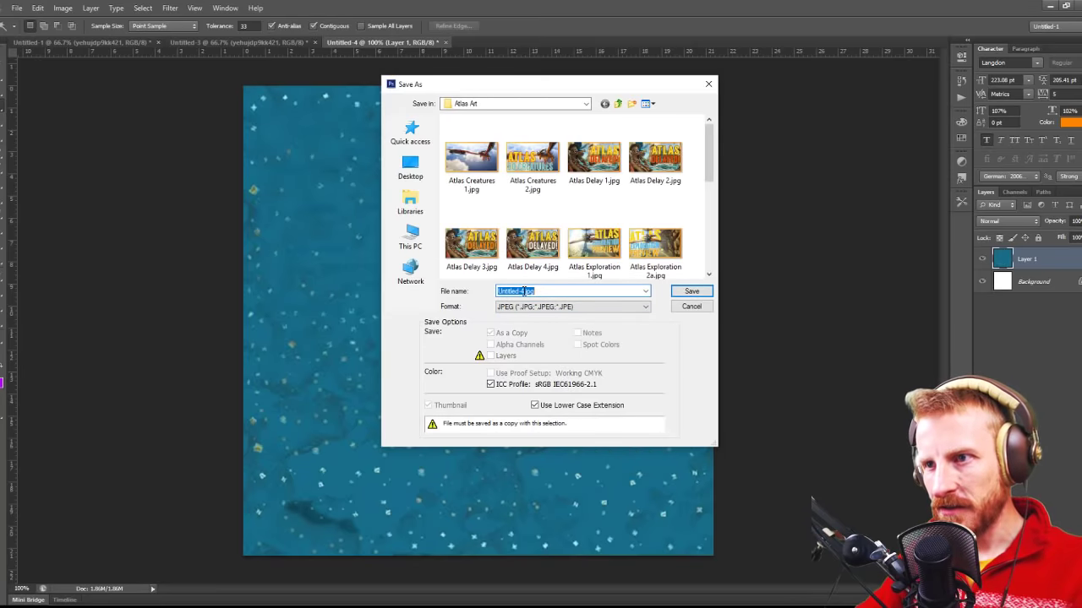
type("aTLAS")
key("shift+Home")
key("Caps_Lock")
type("Atlas")
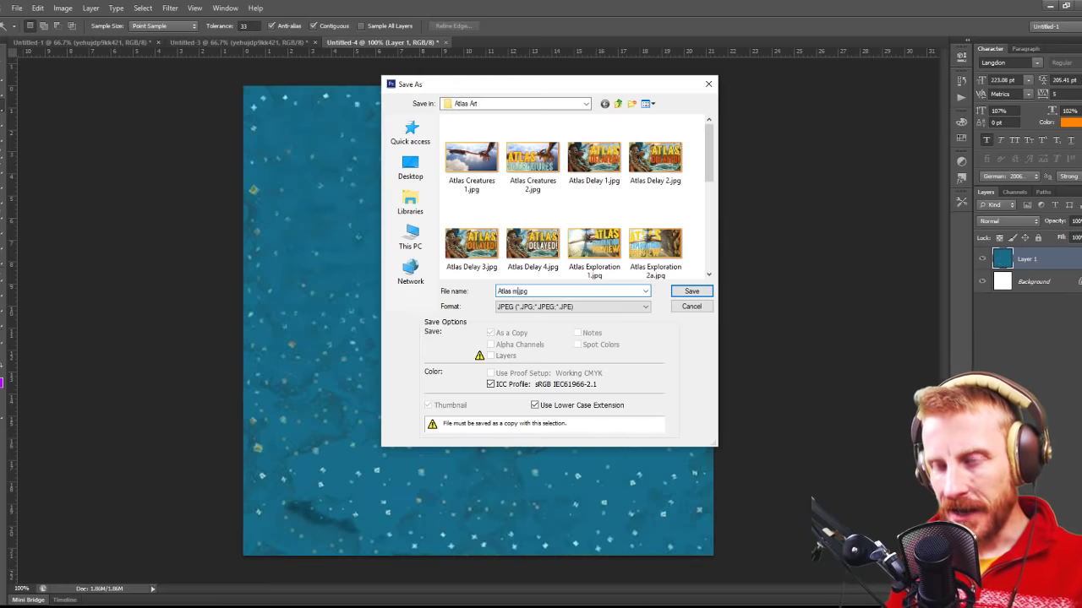
type(" map")
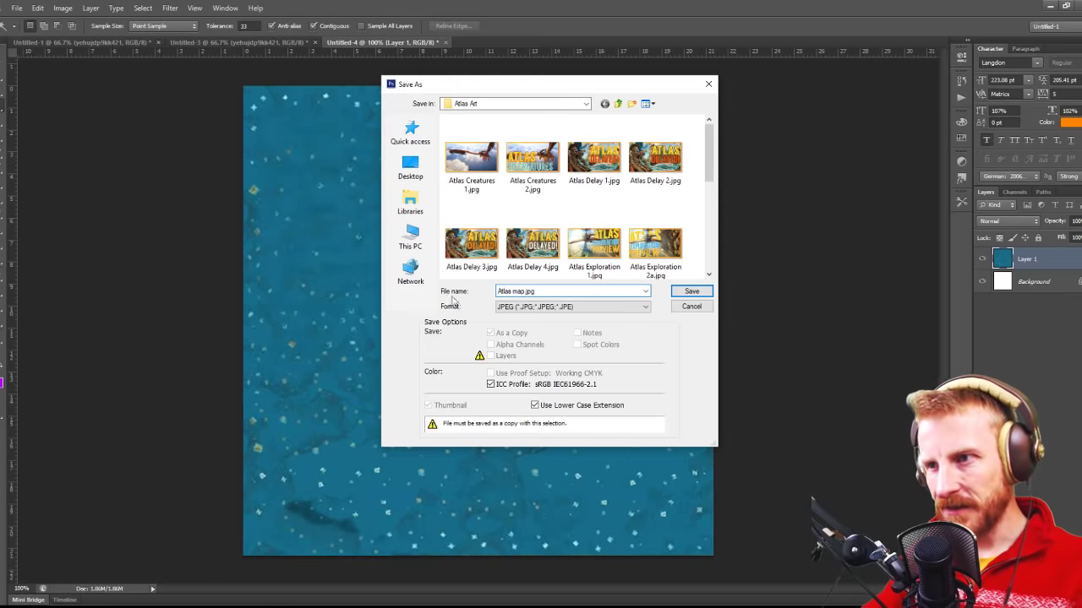
left_click(691, 291)
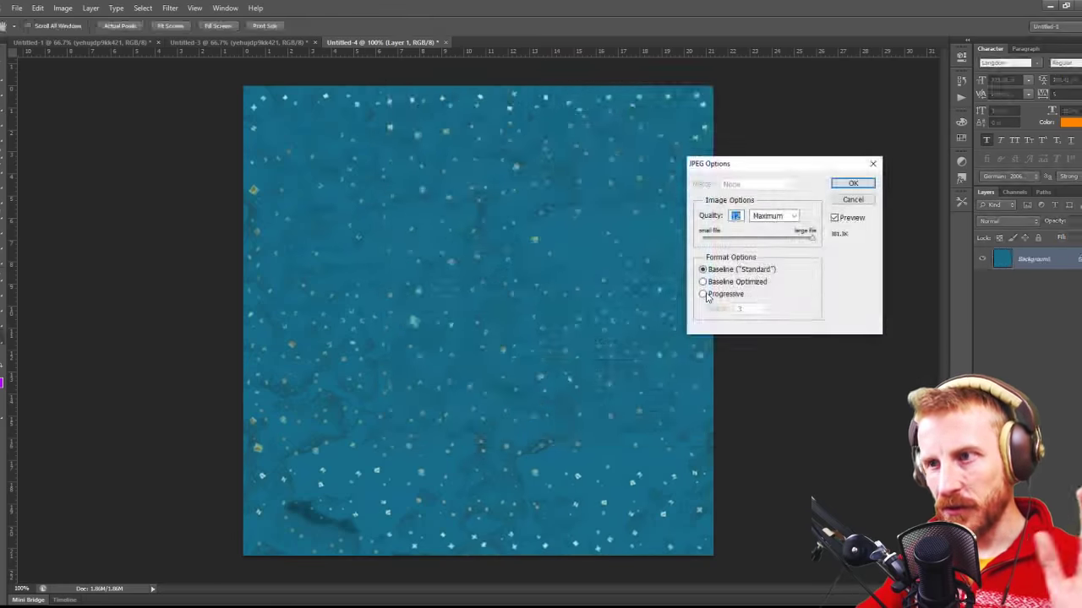
left_click(853, 183)
Step: On the ATLAS Steam page, re-find 'exploring the same Globe simultaneously' in the description
left_click(1052, 6)
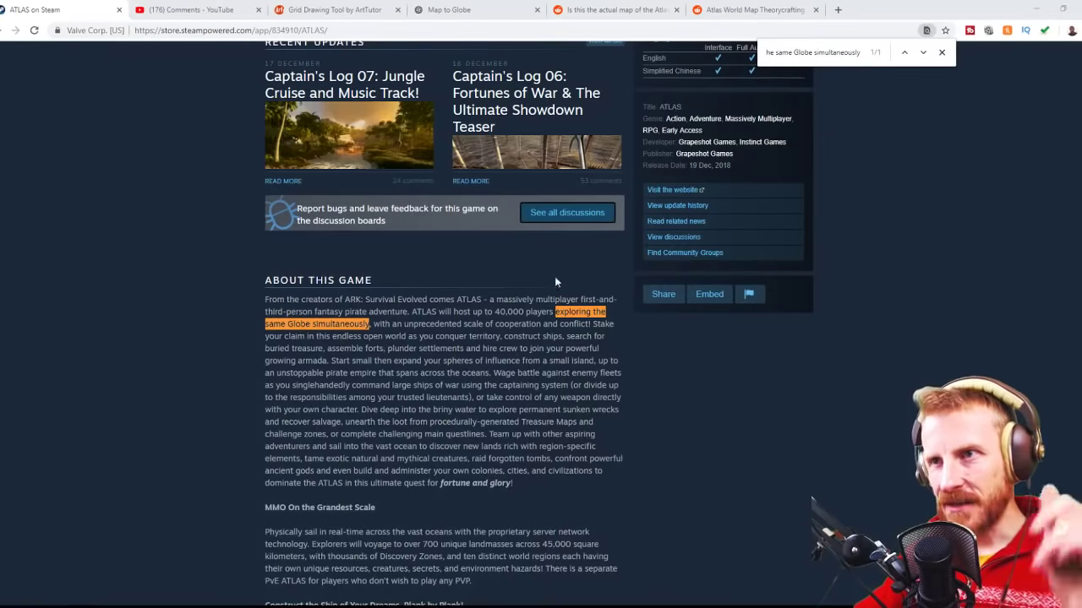
scroll(394, 288, "up", 1)
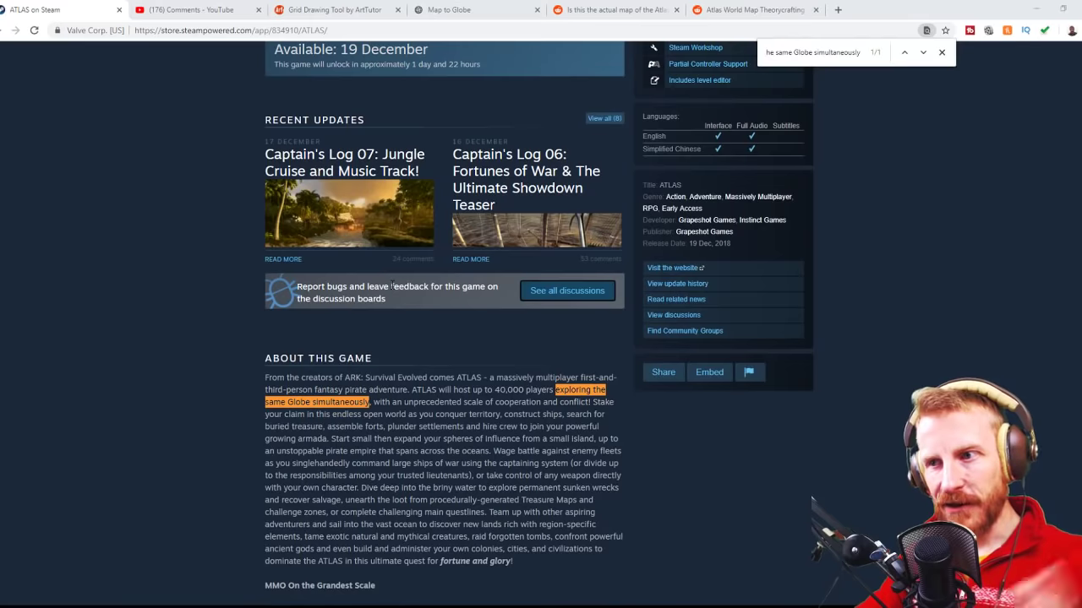
left_click(942, 52)
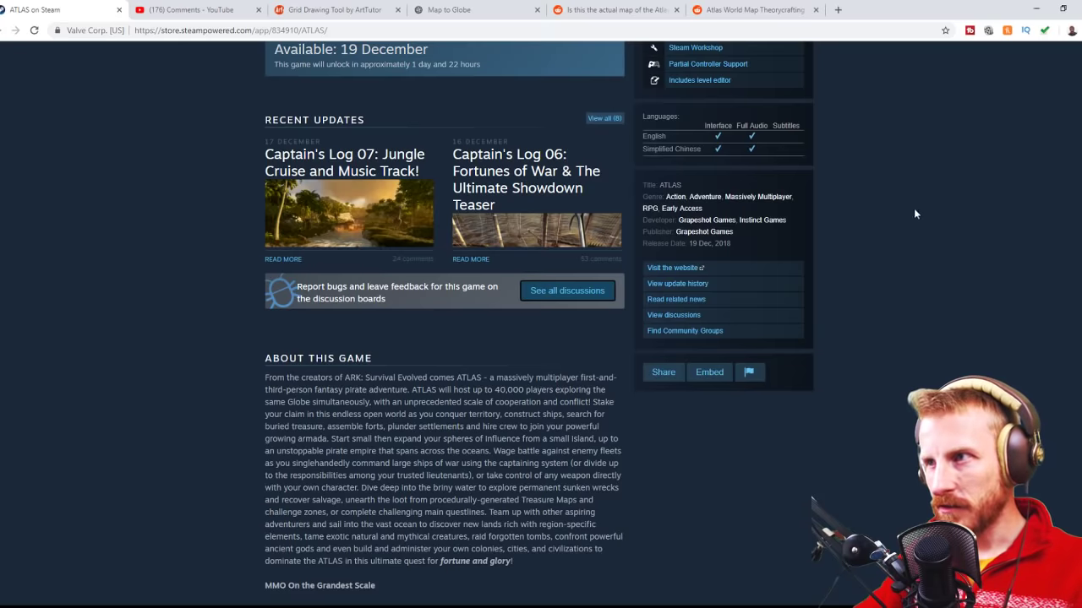
key("ctrl+f")
key("Return")
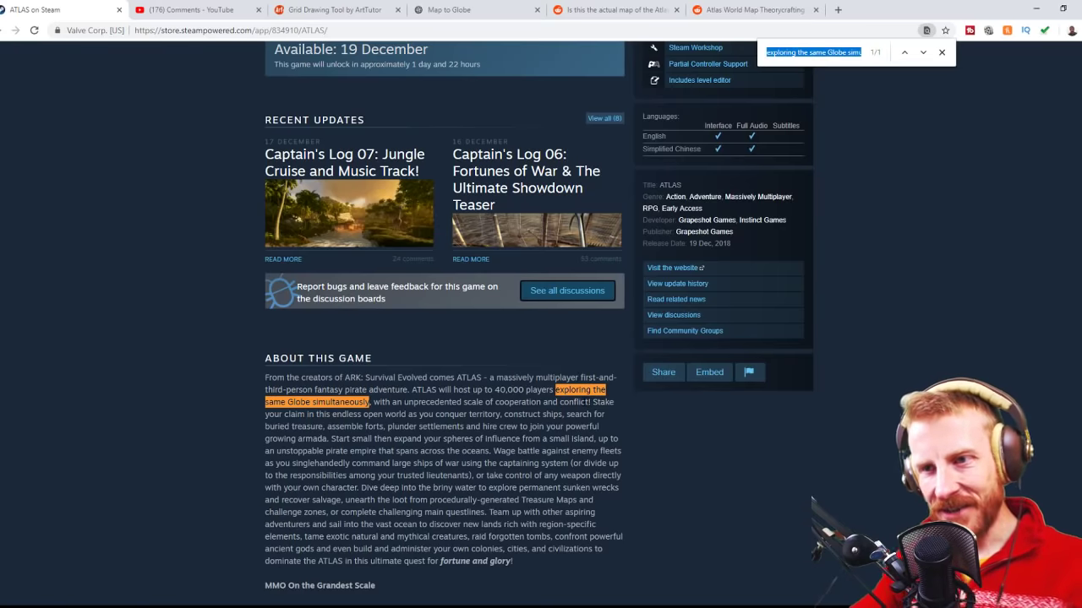
scroll(582, 400, "up", 8)
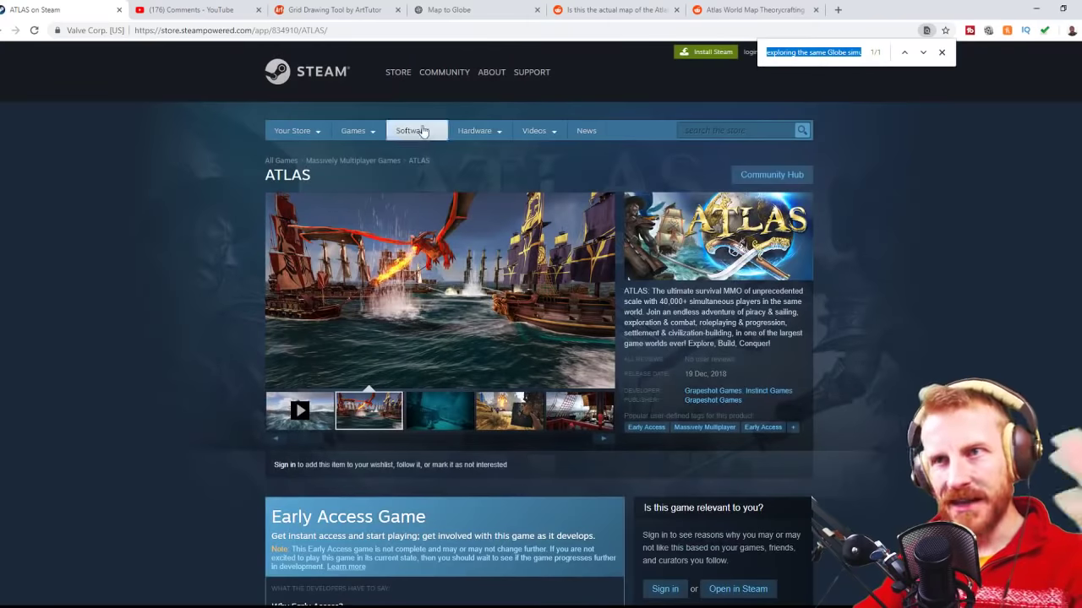
left_click(920, 173)
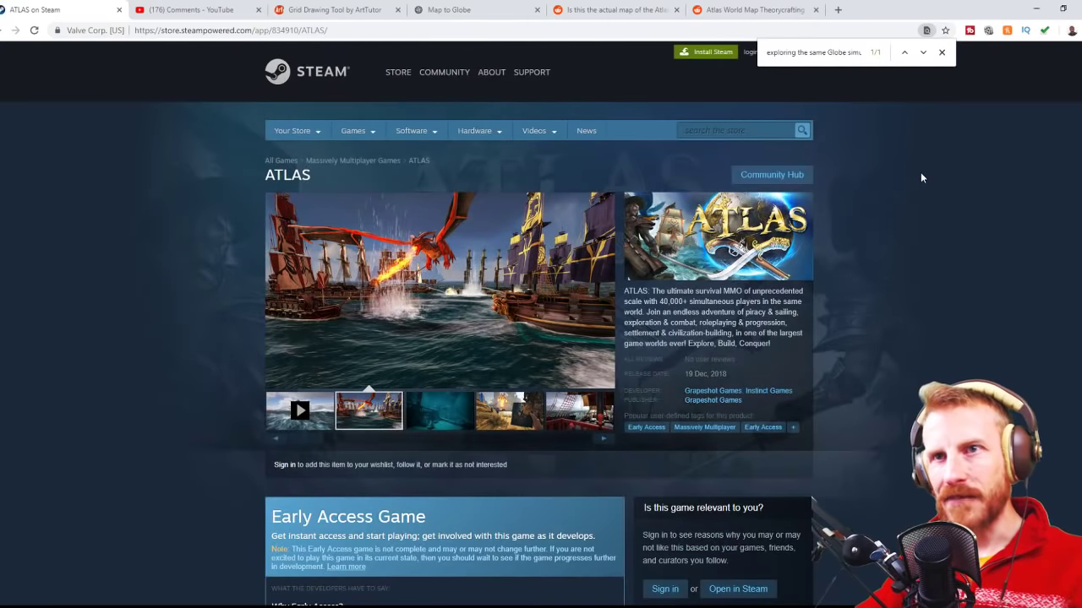
Step: Skim the YouTube video's globe-theory comments, then move on to the Reddit Atlas map post
left_click(180, 9)
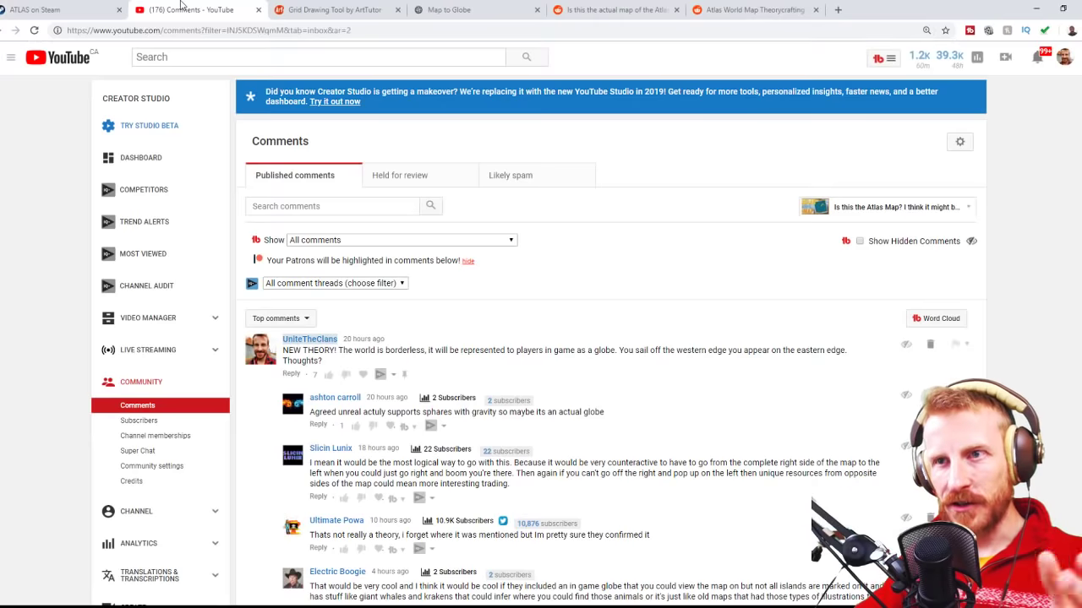
scroll(677, 298, "down", 3)
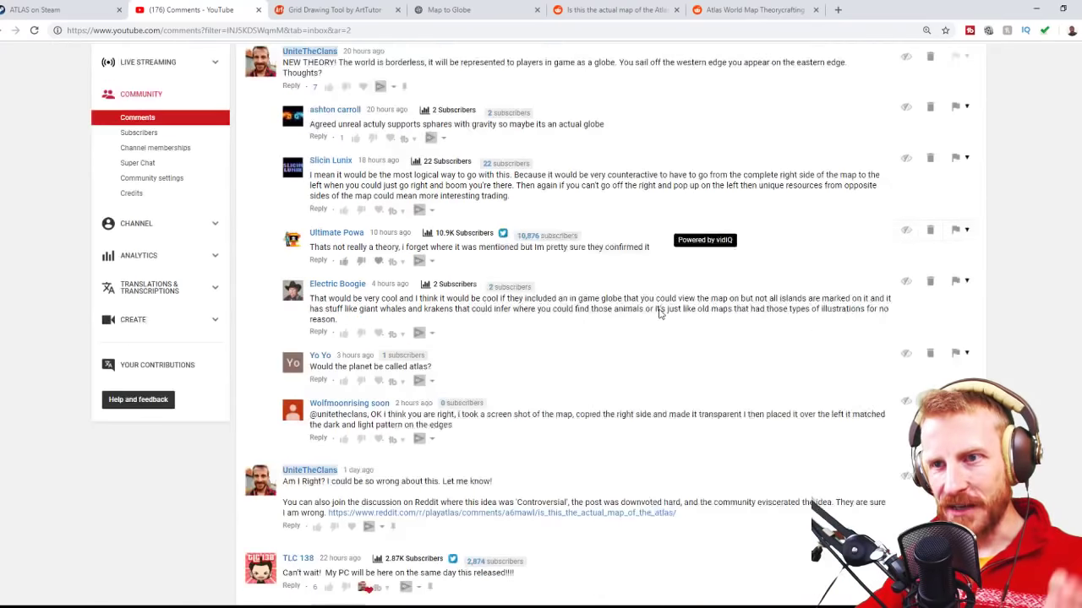
scroll(660, 313, "down", 10)
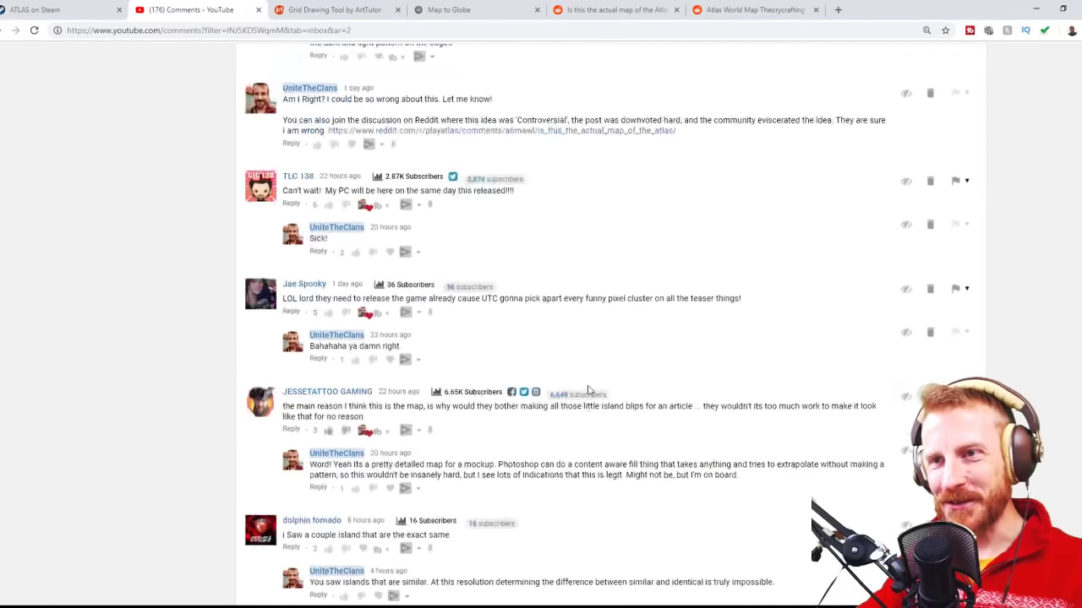
scroll(581, 354, "up", 11)
scroll(581, 353, "up", 2)
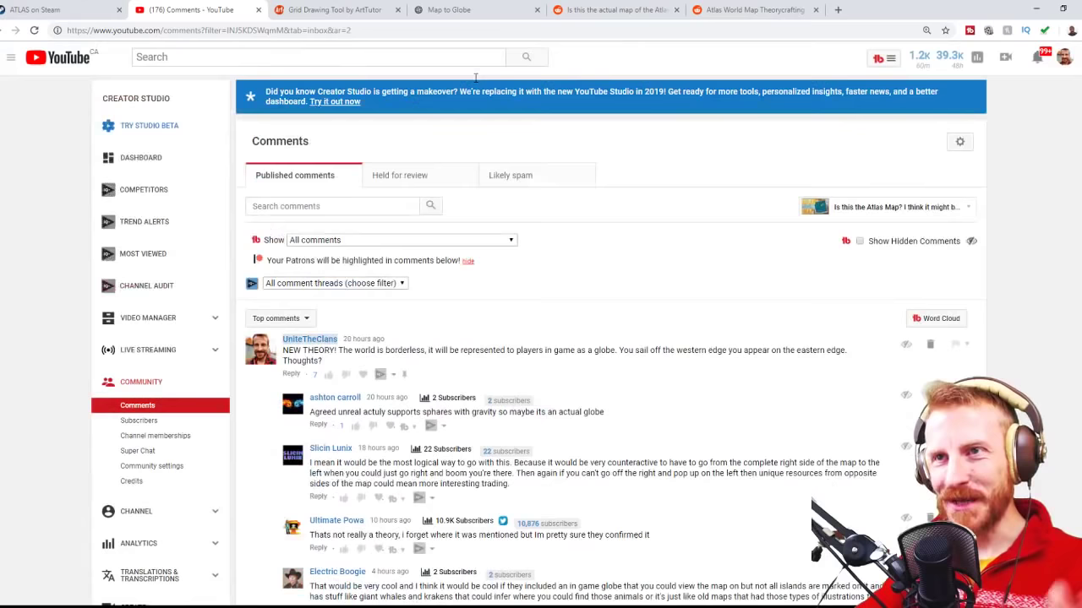
left_click(609, 10)
Step: Read through the Reddit thread asking whether this is Atlas's actual map
scroll(657, 283, "down", 4)
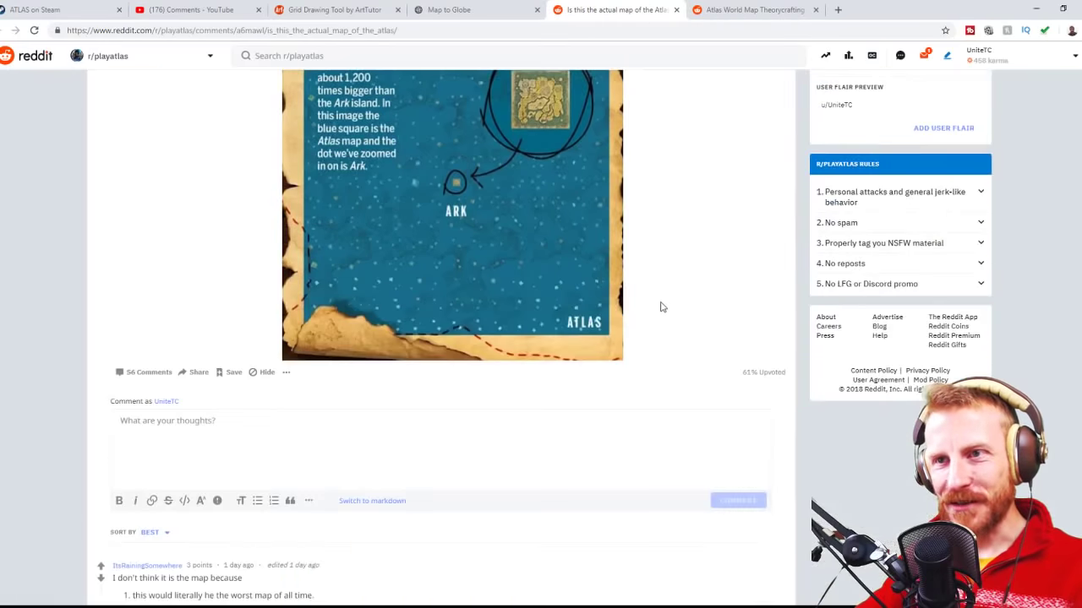
scroll(662, 308, "up", 3)
scroll(660, 308, "down", 4)
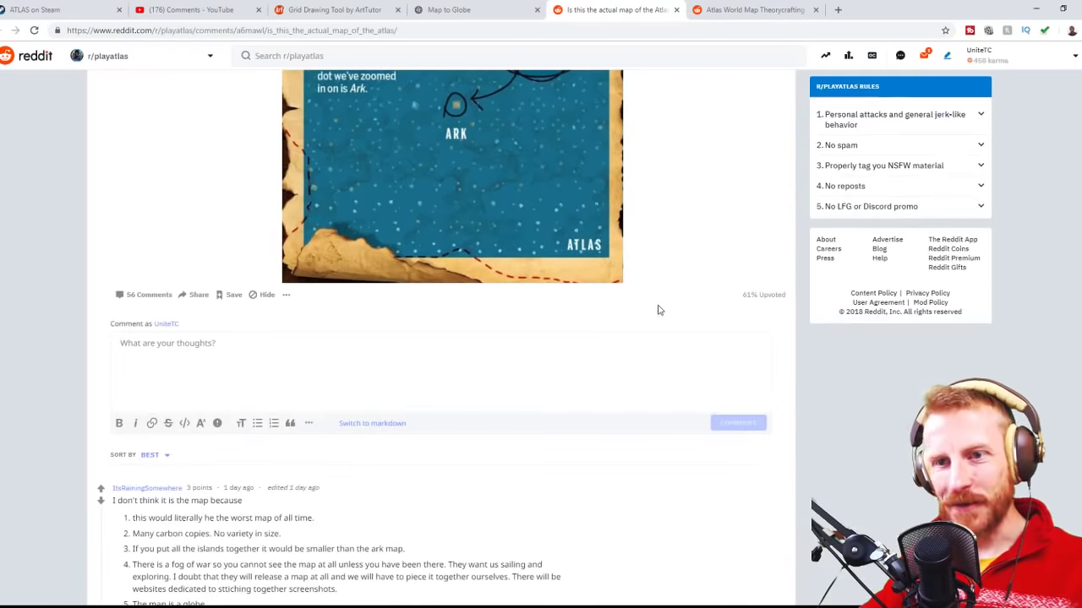
scroll(657, 307, "down", 5)
scroll(161, 247, "up", 2)
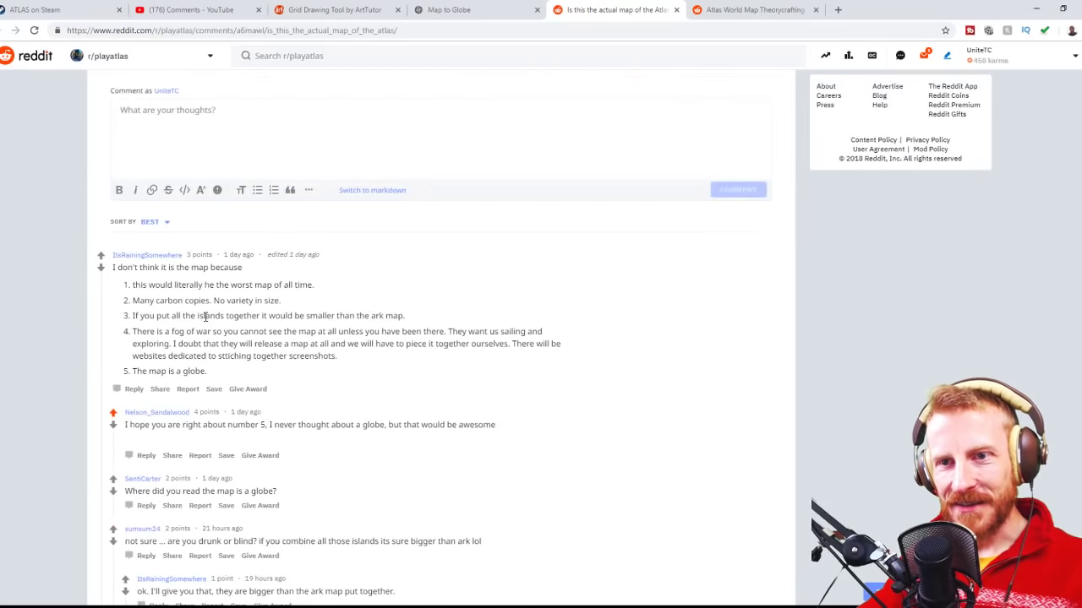
scroll(229, 330, "down", 4)
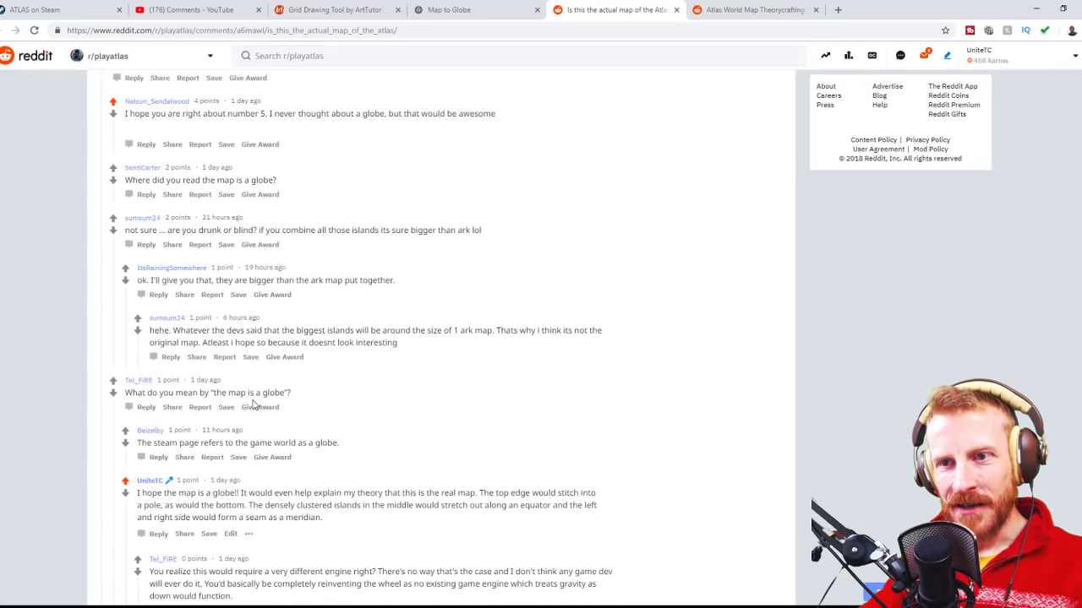
scroll(330, 405, "down", 1)
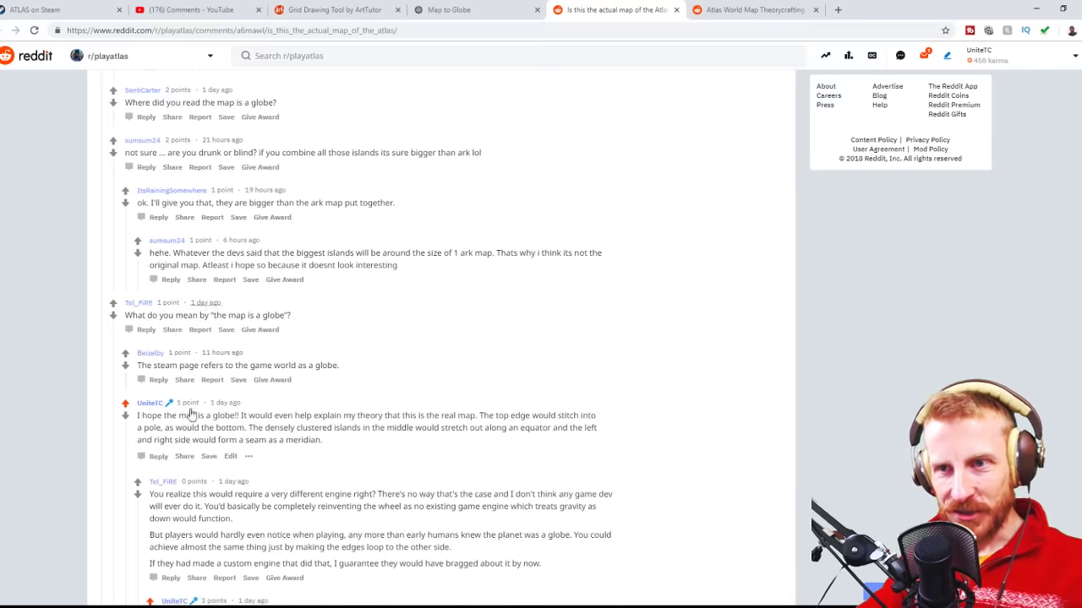
scroll(362, 388, "down", 7)
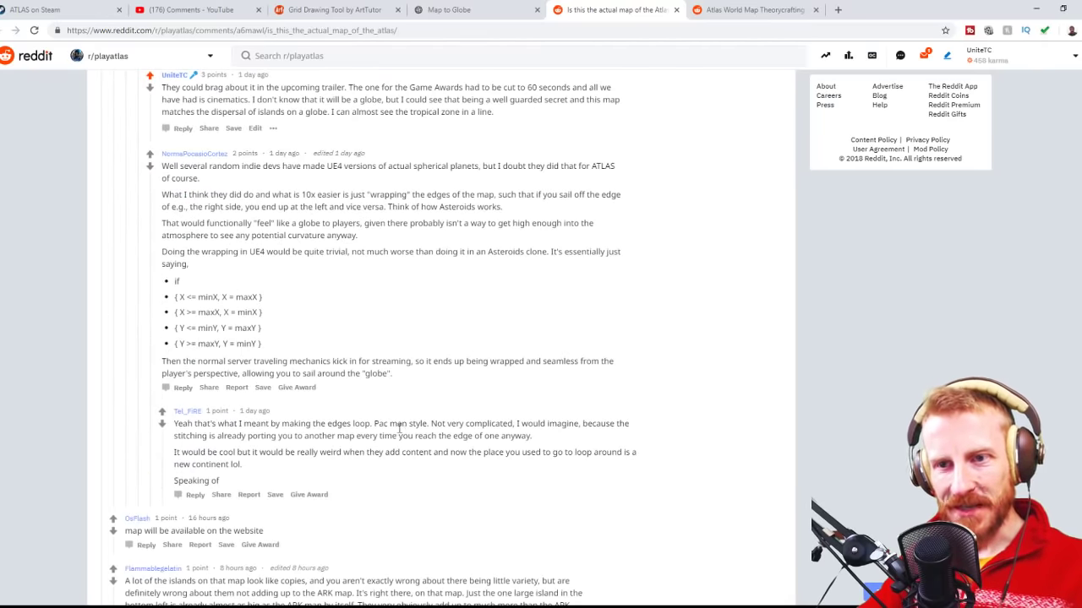
scroll(397, 432, "down", 2)
scroll(391, 434, "up", 1)
scroll(374, 428, "down", 4)
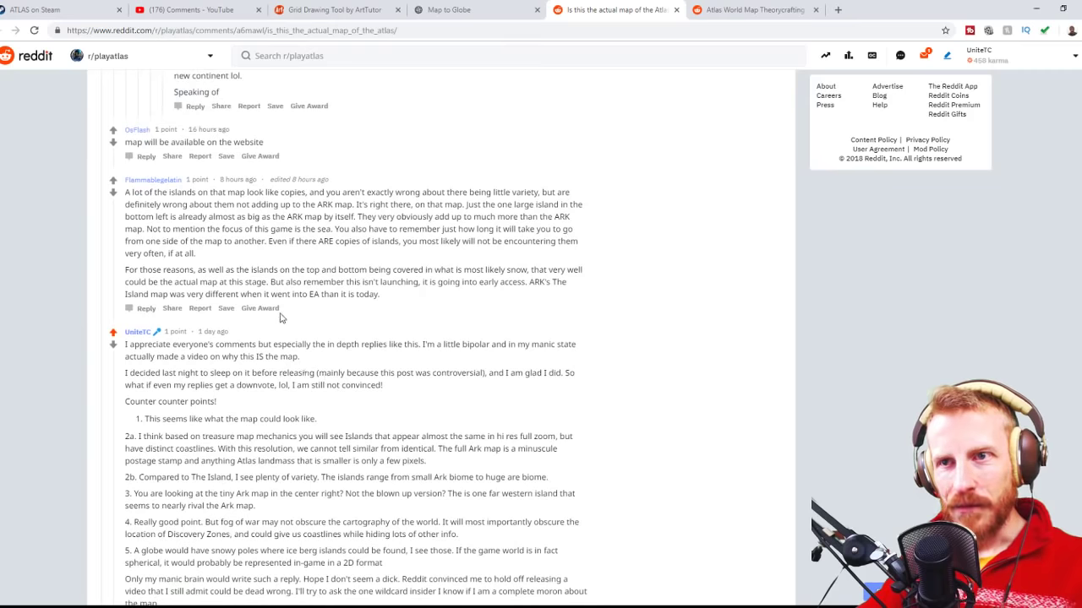
scroll(374, 266, "down", 5)
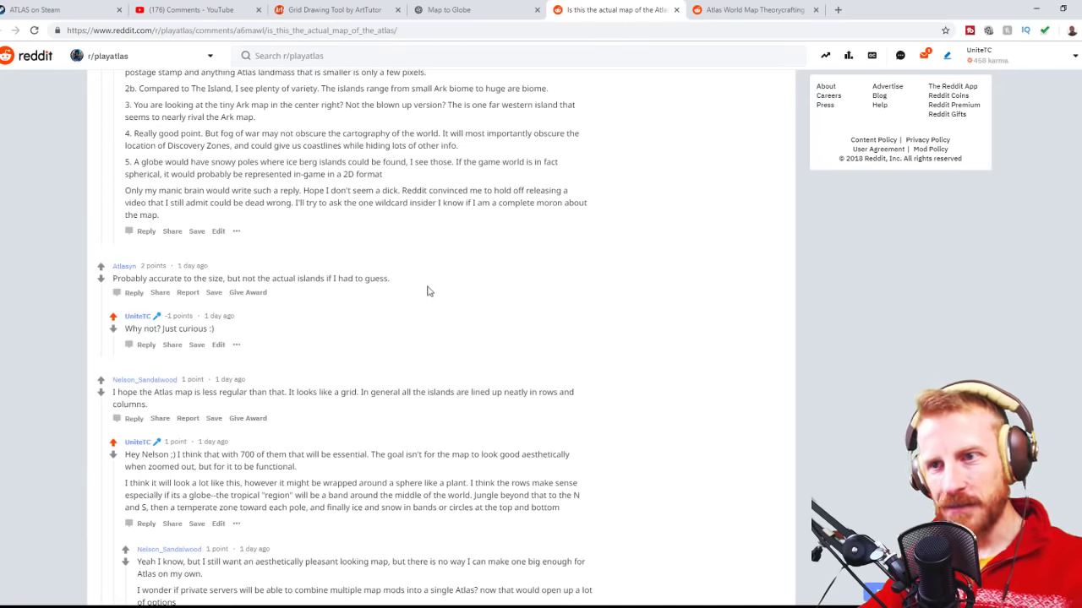
scroll(396, 299, "down", 4)
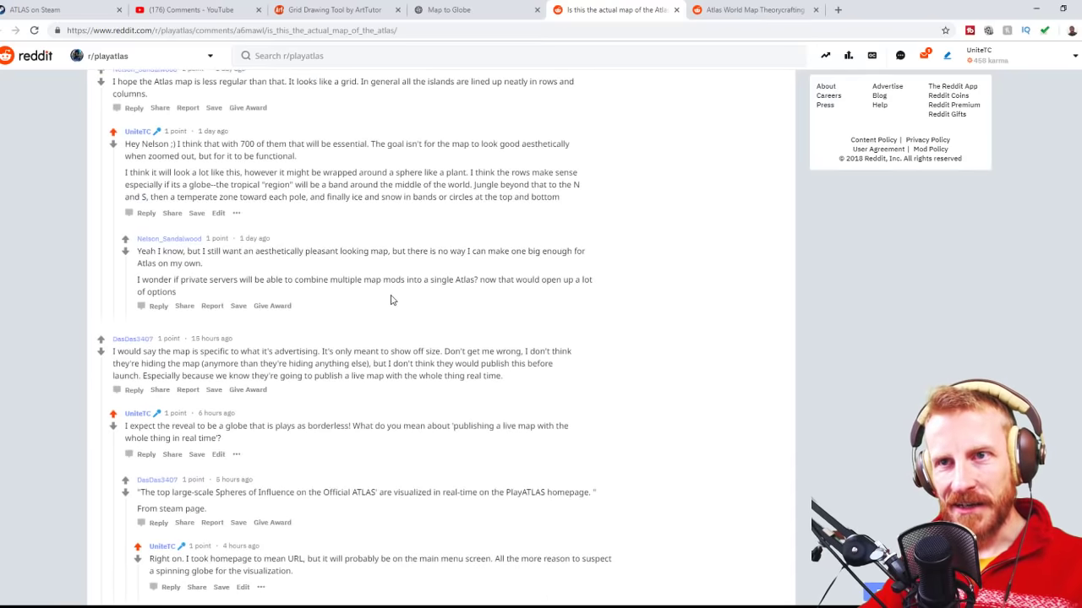
scroll(390, 305, "down", 1)
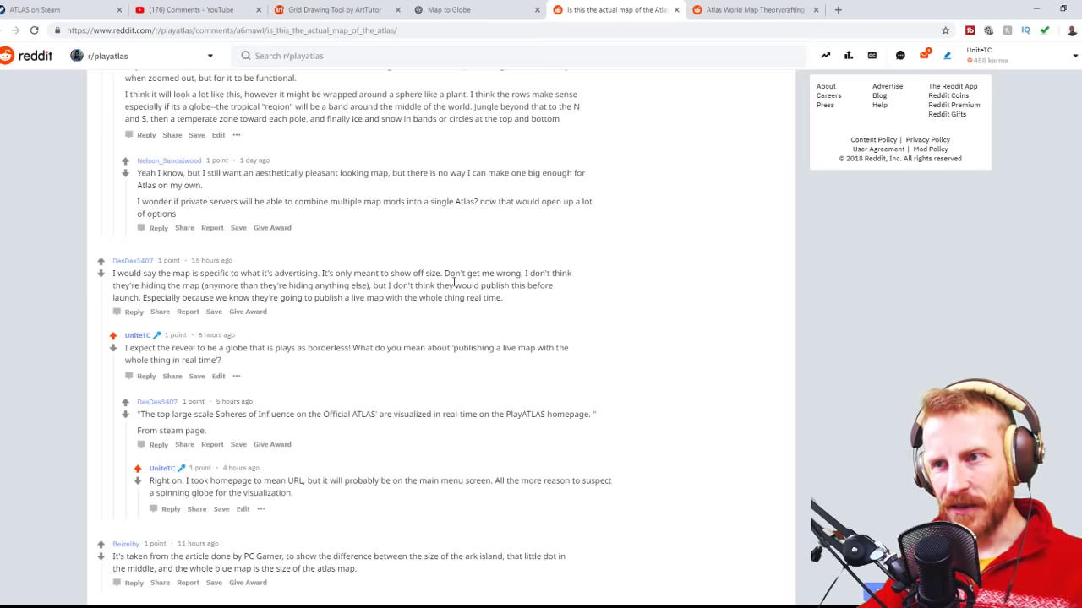
scroll(462, 279, "down", 4)
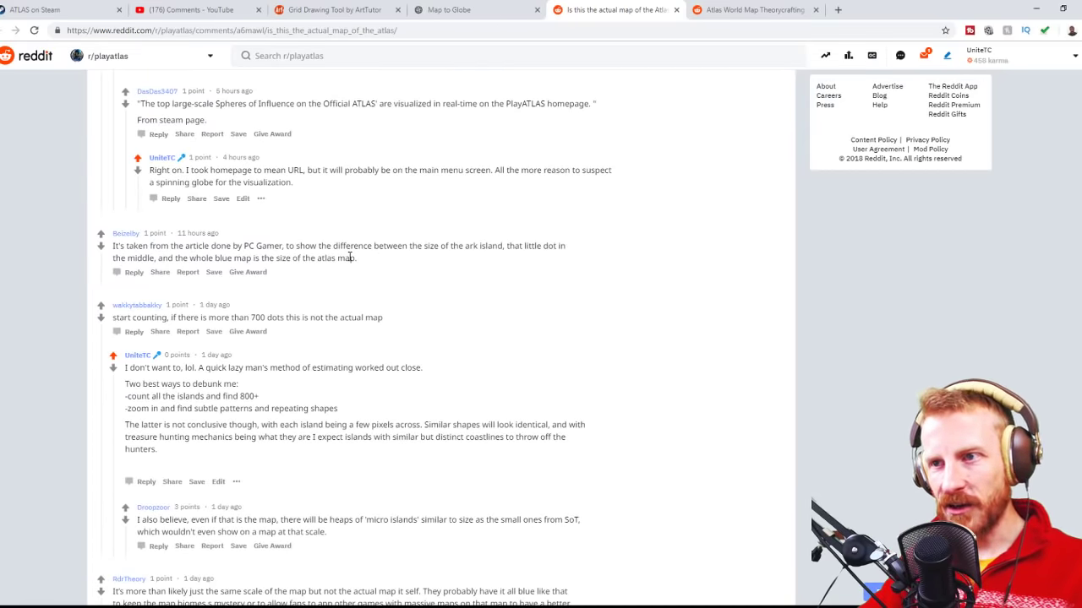
scroll(372, 256, "down", 5)
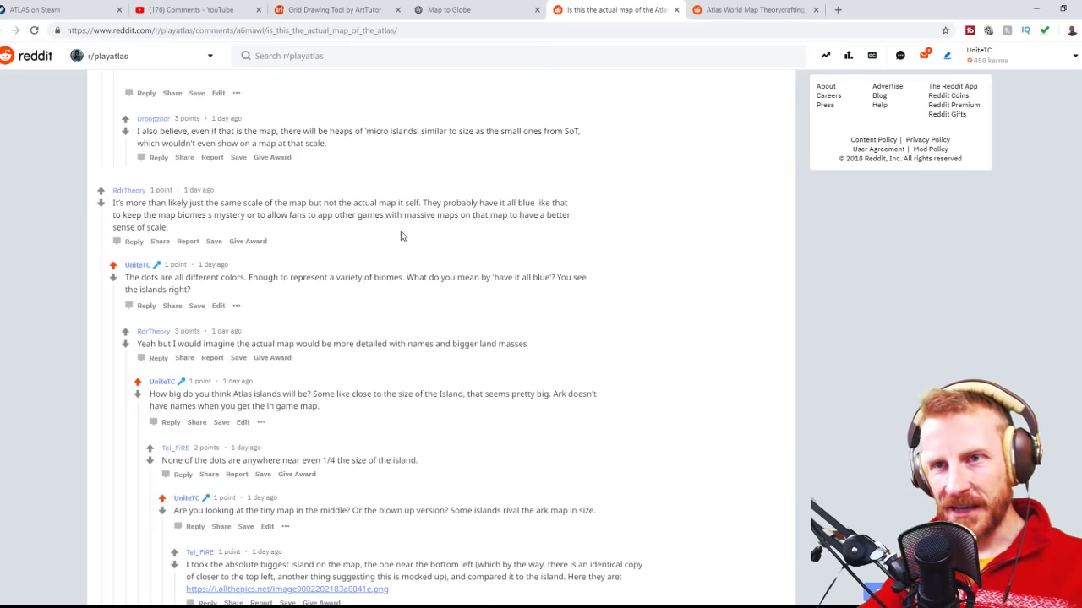
scroll(389, 243, "down", 10)
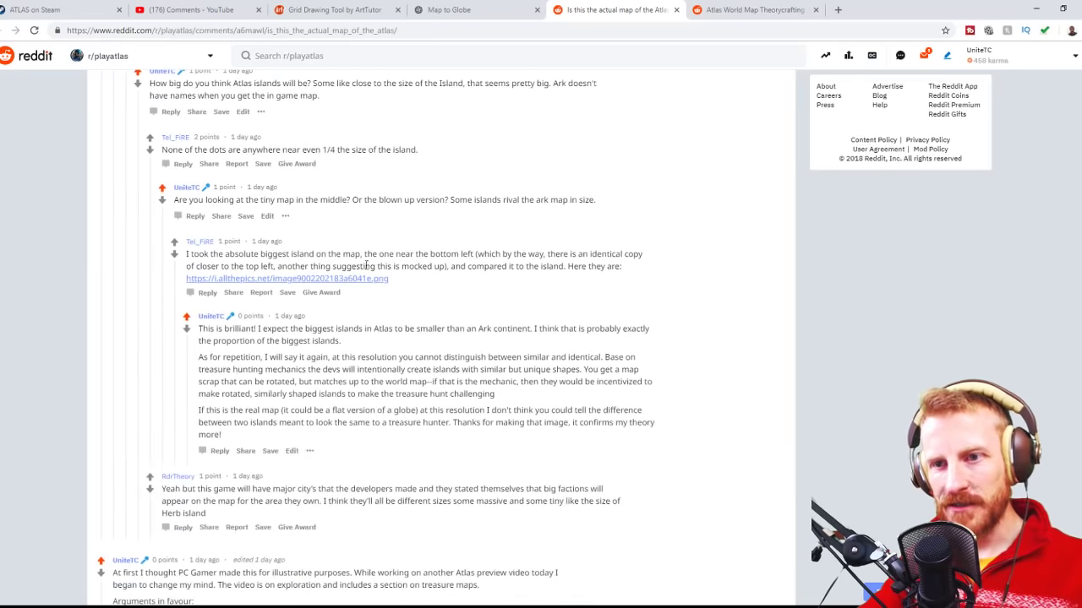
scroll(464, 280, "down", 15)
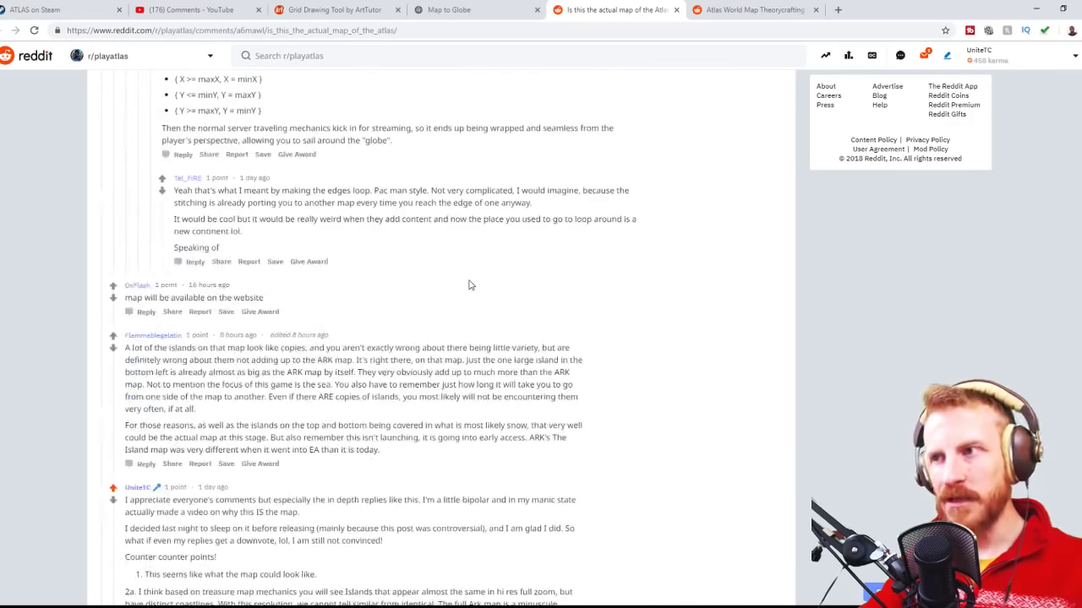
scroll(475, 283, "up", 3)
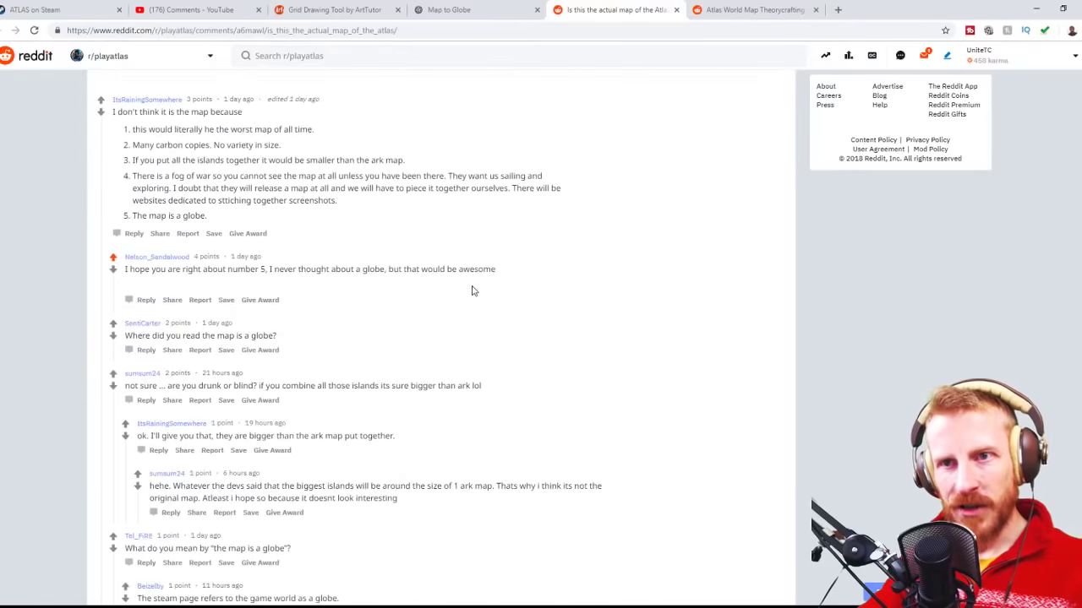
scroll(469, 290, "down", 4)
scroll(463, 304, "down", 3)
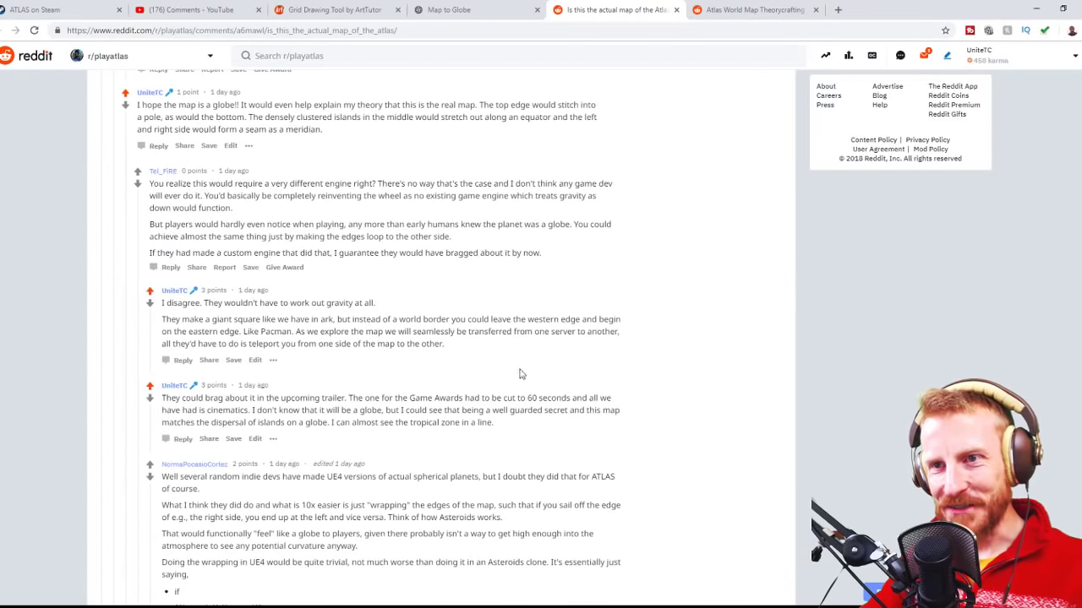
scroll(540, 370, "down", 13)
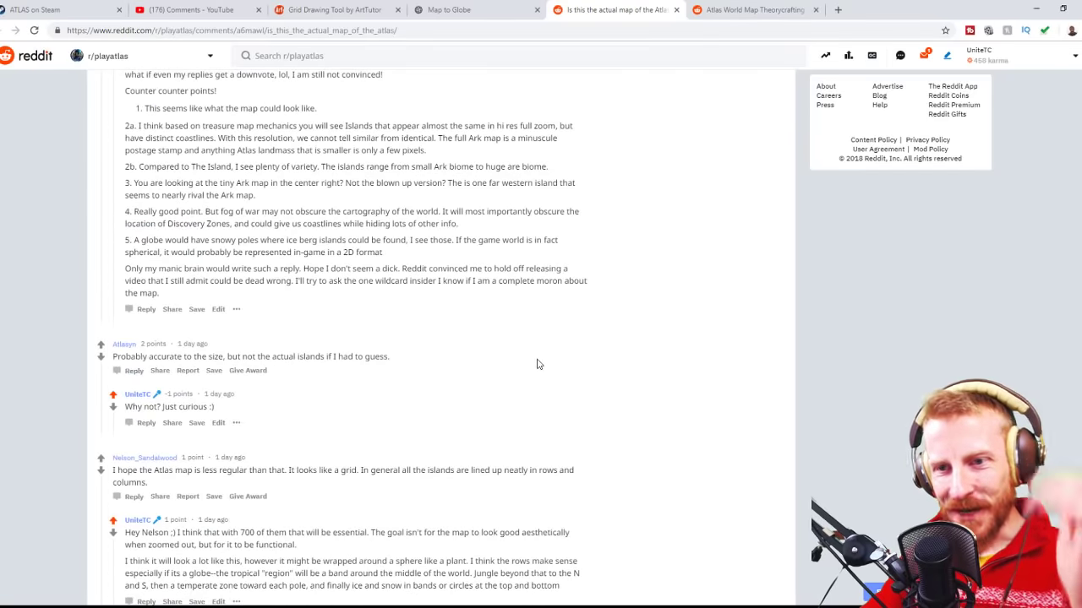
scroll(533, 379, "down", 10)
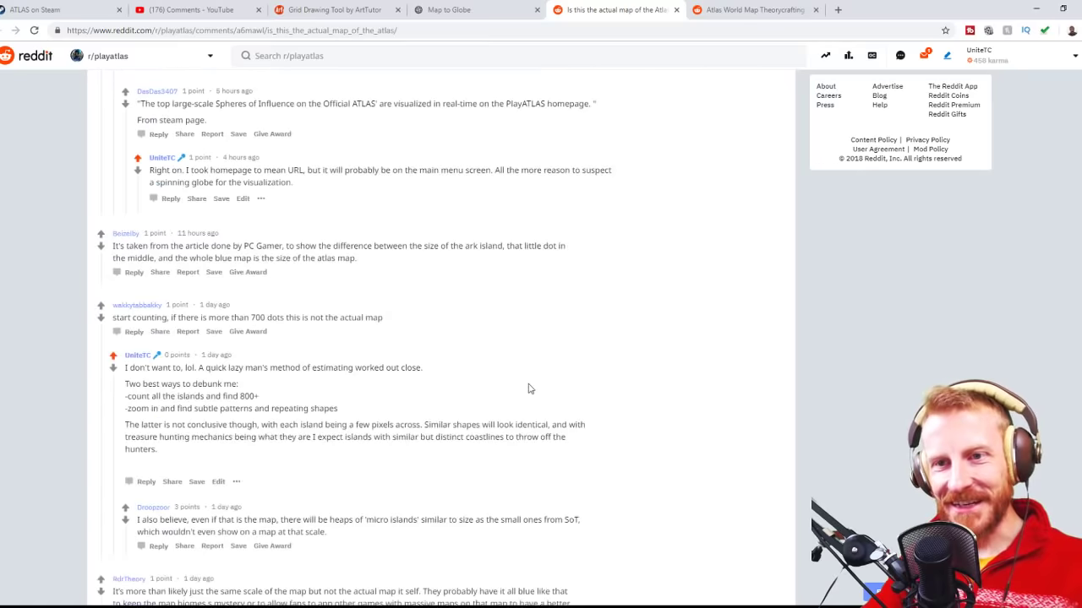
scroll(531, 382, "up", 20)
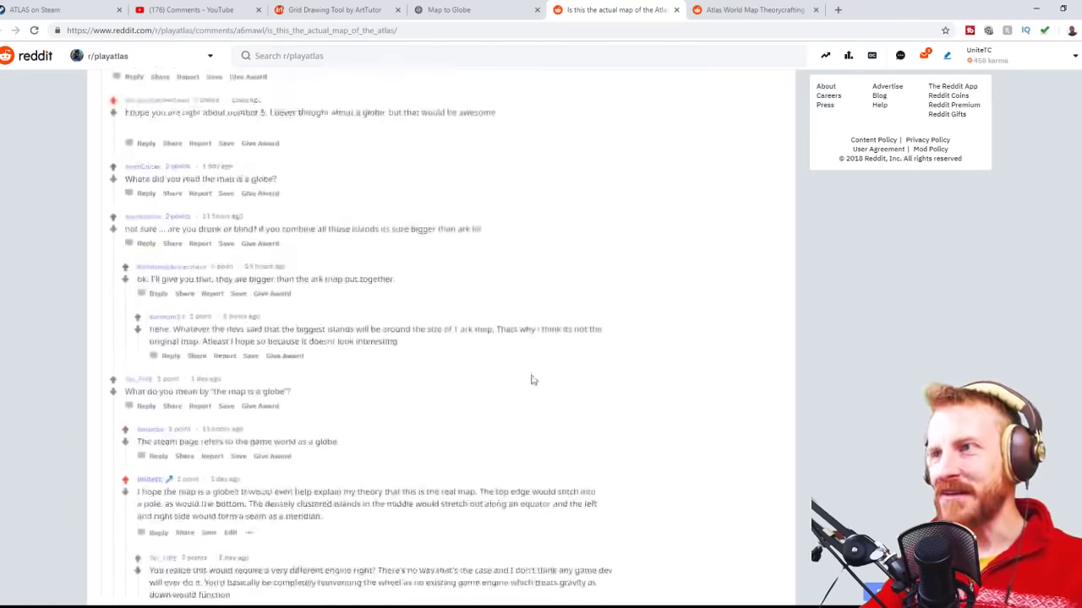
Step: Read the Atlas World Map Theorycrafting thread, then return to the Map to Globe page
left_click(748, 9)
scroll(566, 382, "down", 3)
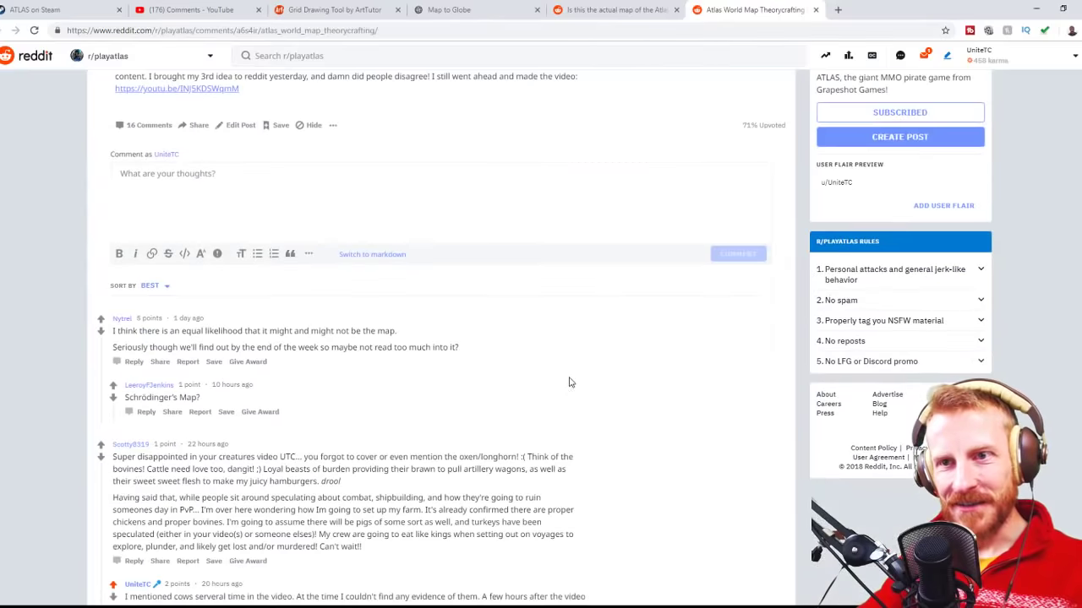
scroll(427, 392, "down", 7)
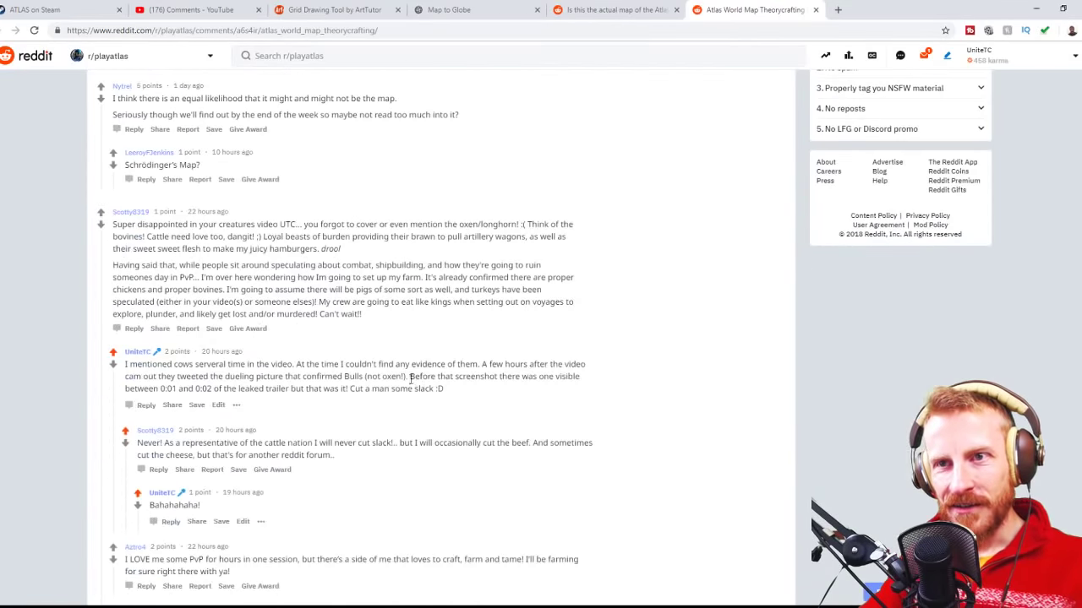
scroll(377, 374, "down", 3)
scroll(378, 373, "down", 2)
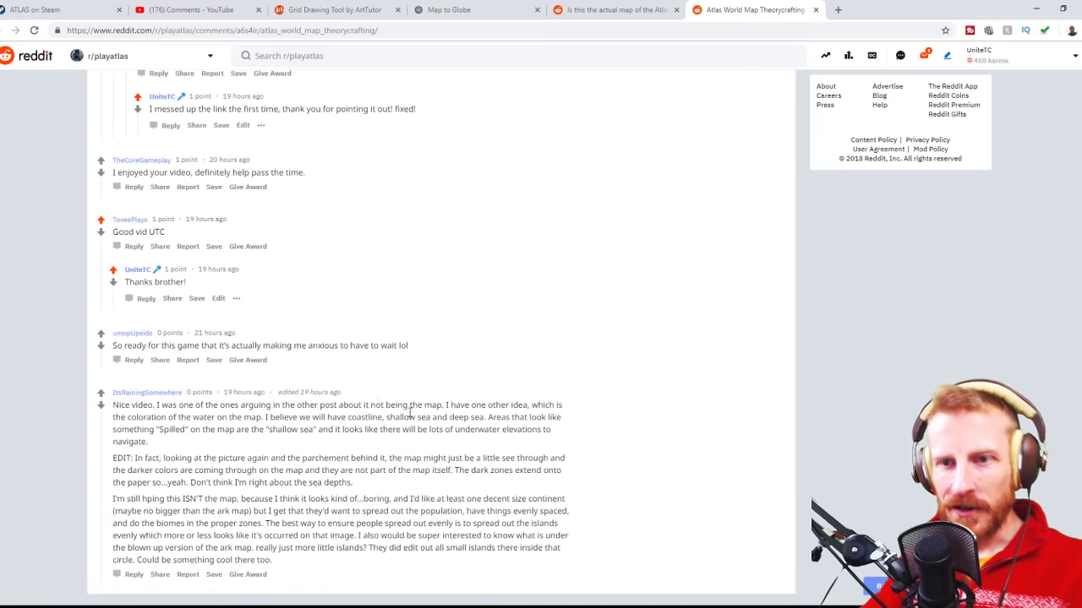
scroll(437, 377, "up", 10)
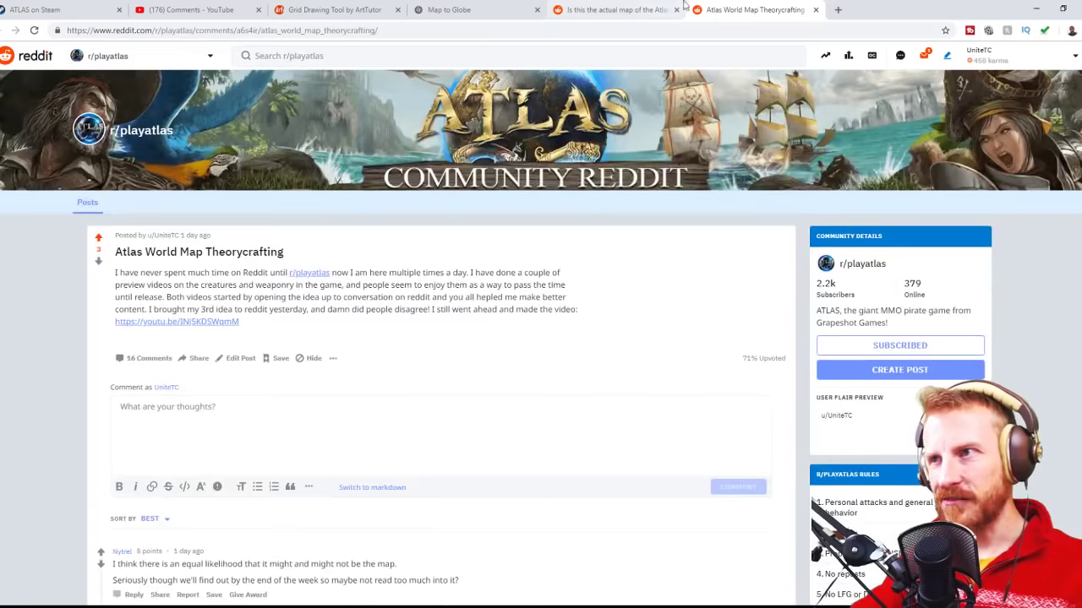
left_click(623, 8)
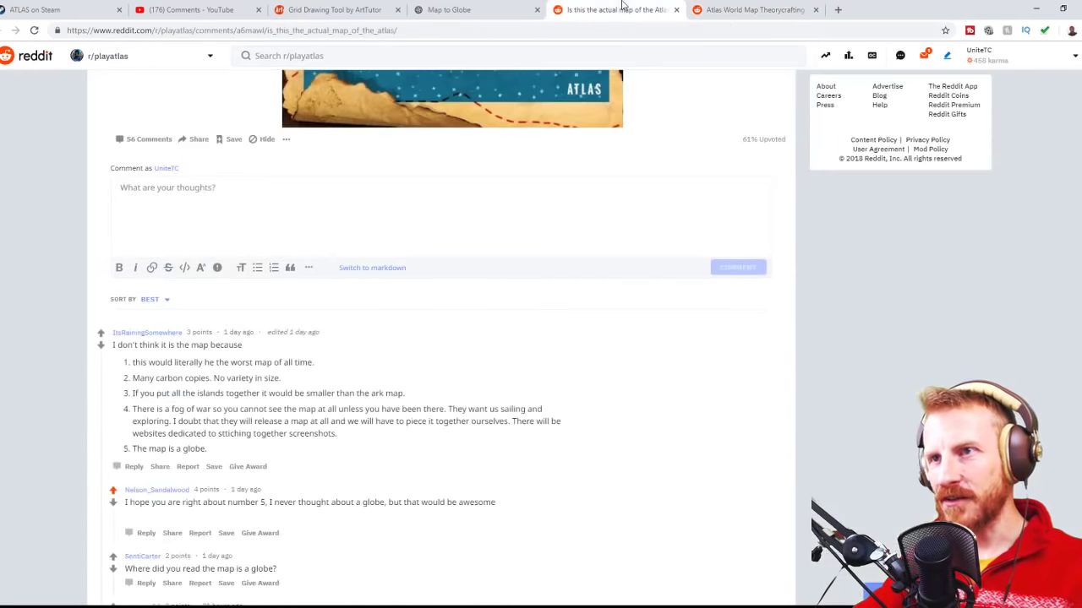
left_click(466, 11)
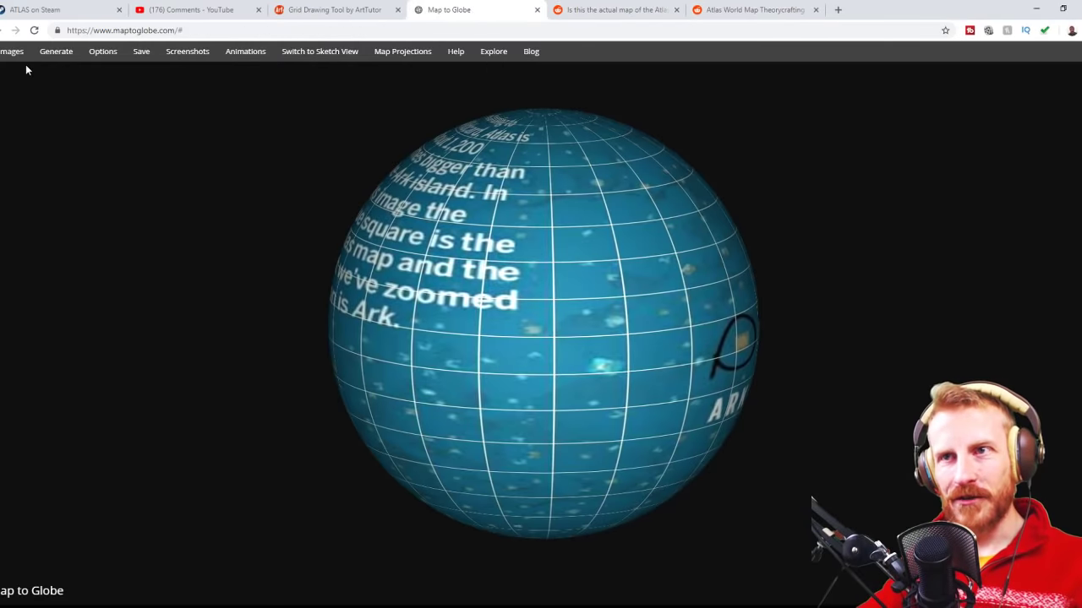
Step: Upload Atlas map.jpg to the Grid Drawing Tool and skip rotation to reach the Crop step
left_click(334, 9)
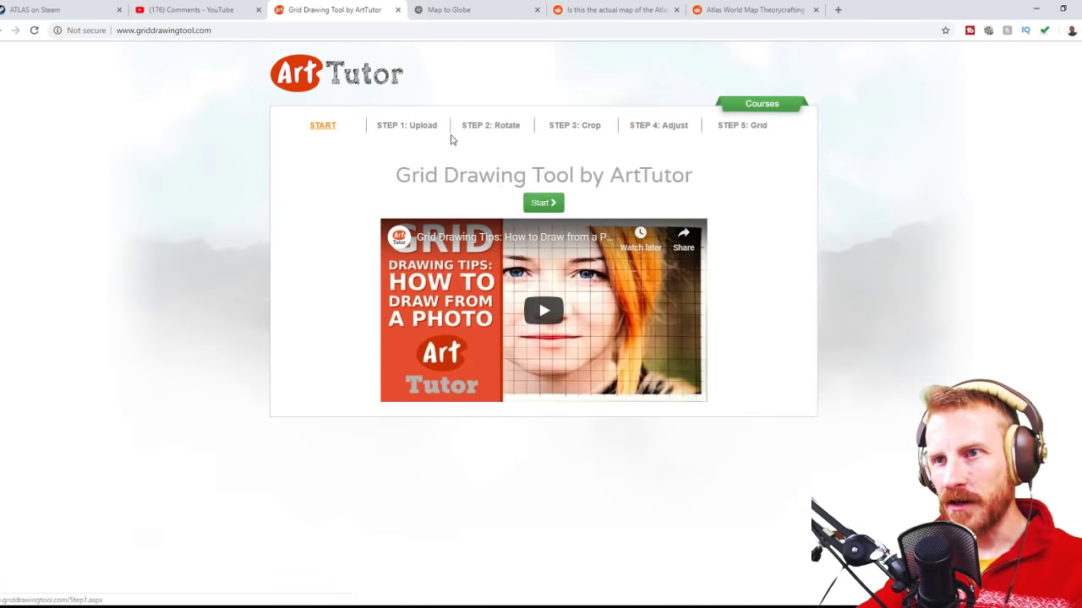
left_click(542, 205)
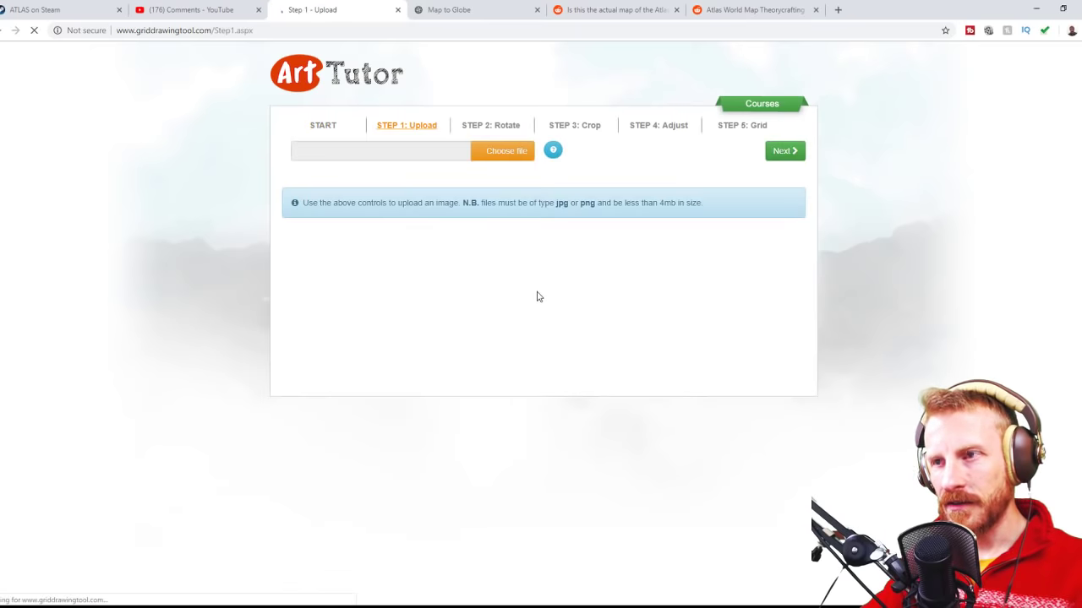
left_click(511, 152)
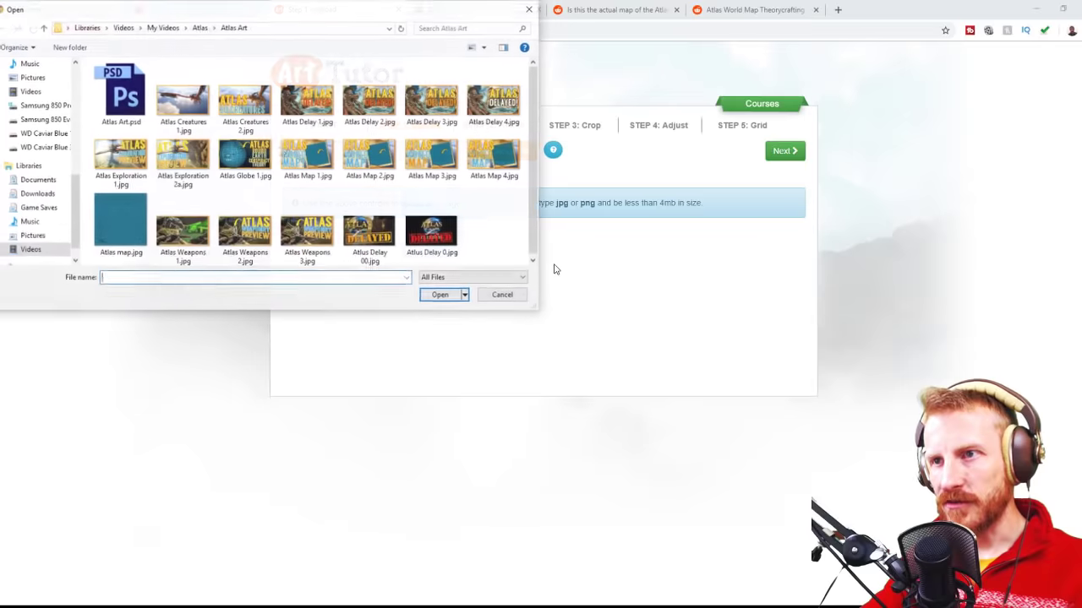
left_click(119, 216)
left_click(456, 296)
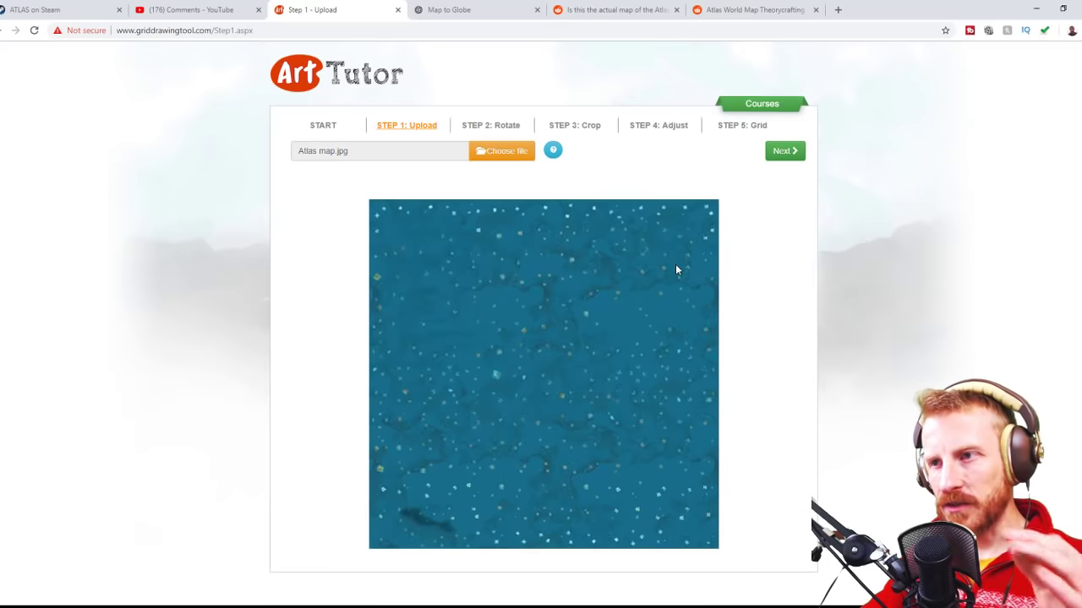
left_click(779, 150)
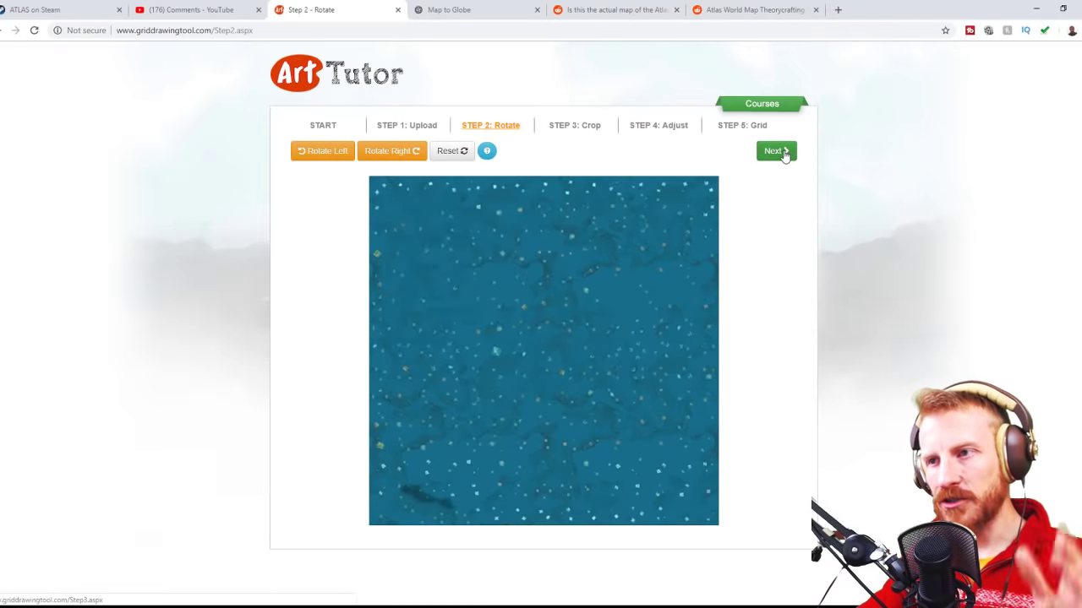
left_click(782, 154)
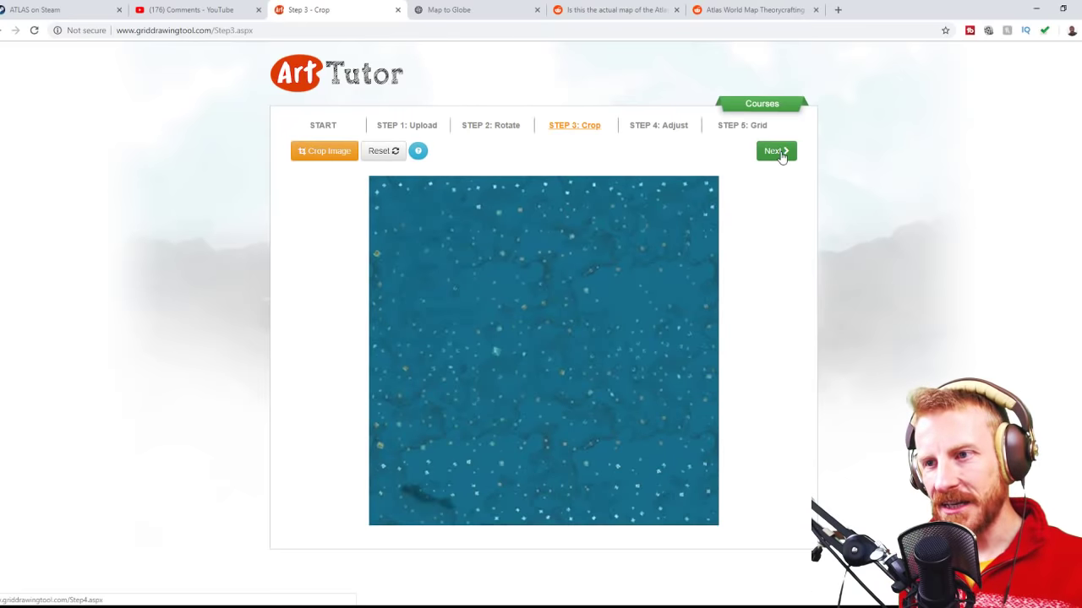
Step: Skip cropping and apply a white 1-pixel grid 20 boxes wide to the map
left_click(783, 156)
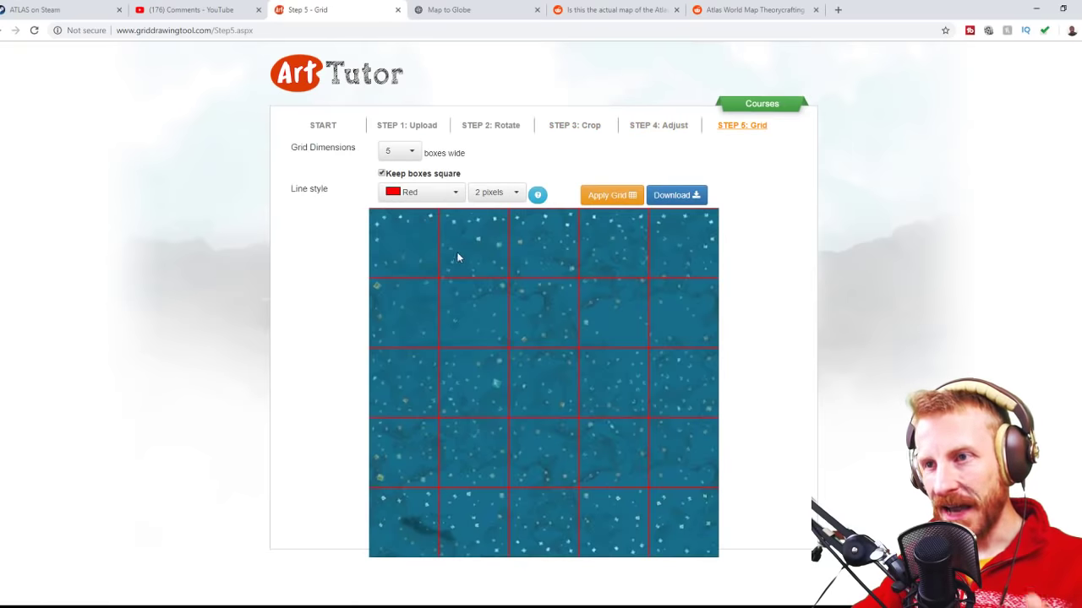
left_click(432, 194)
left_click(418, 289)
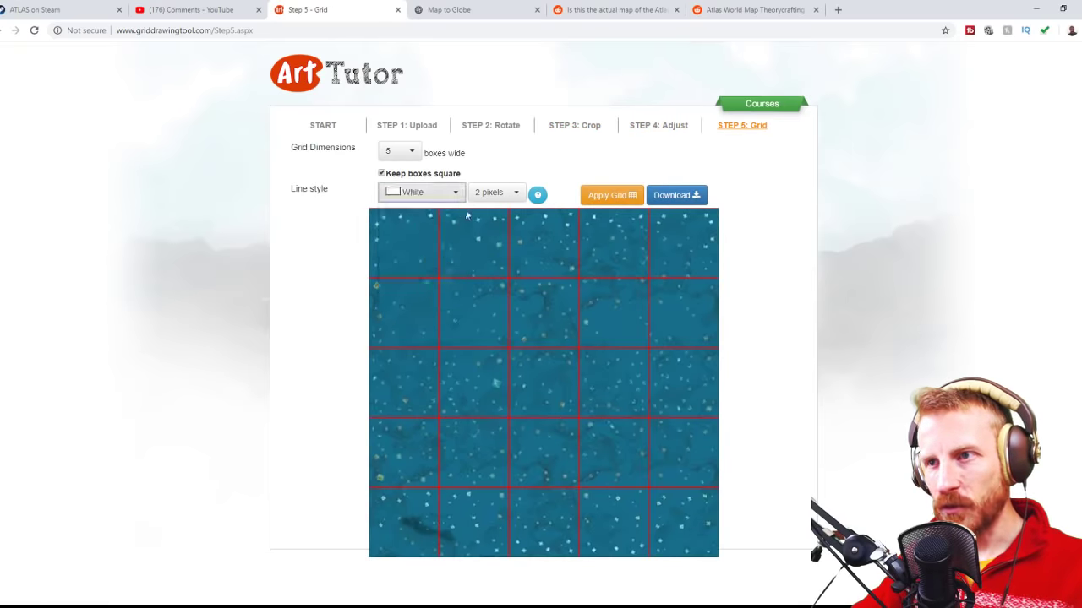
left_click(496, 193)
left_click(492, 214)
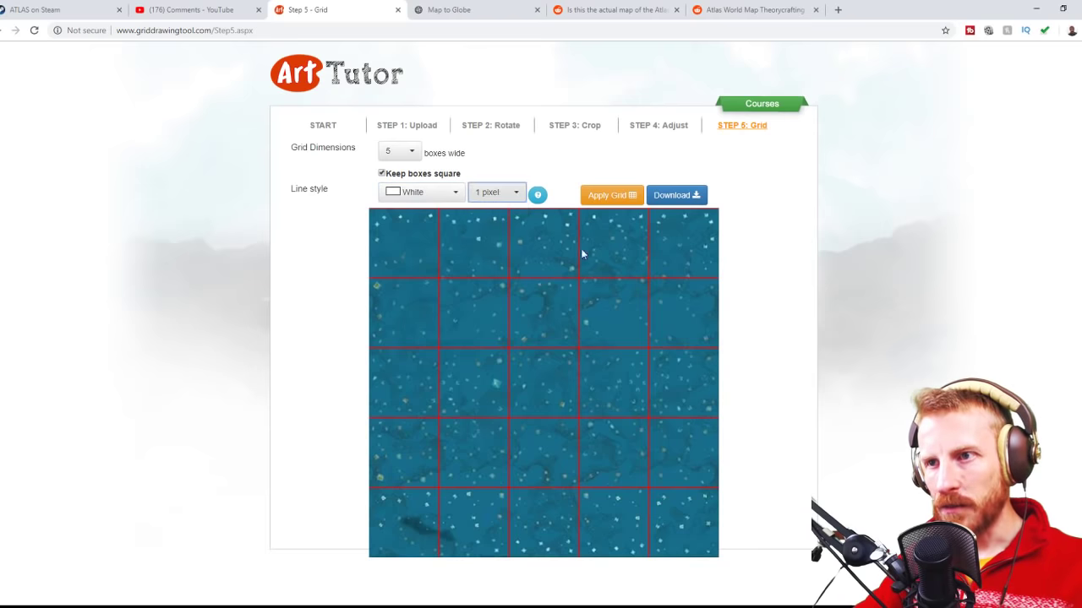
left_click(404, 156)
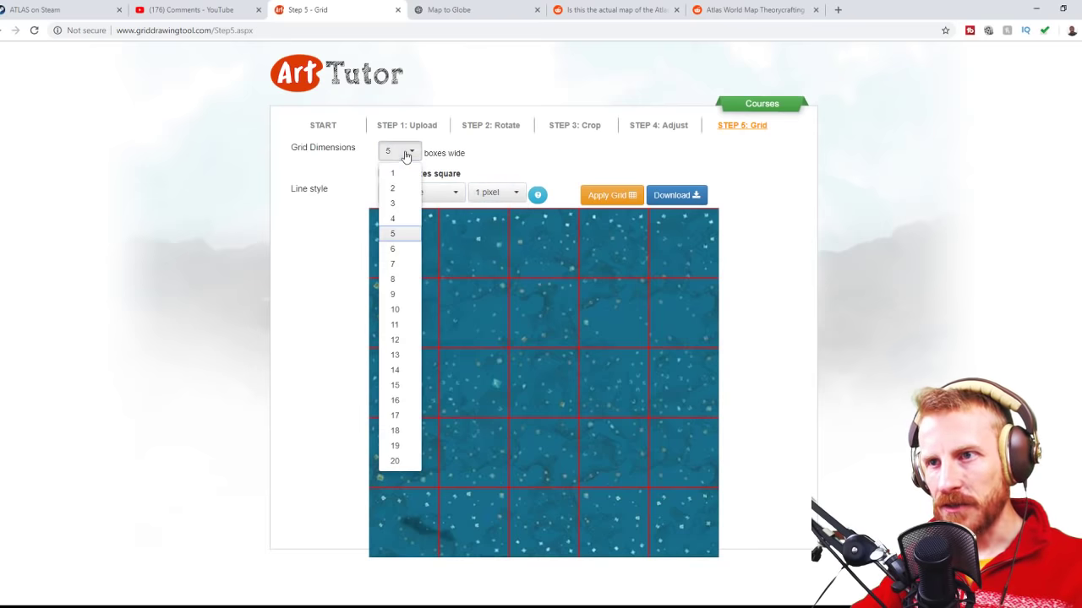
left_click(395, 461)
left_click(622, 196)
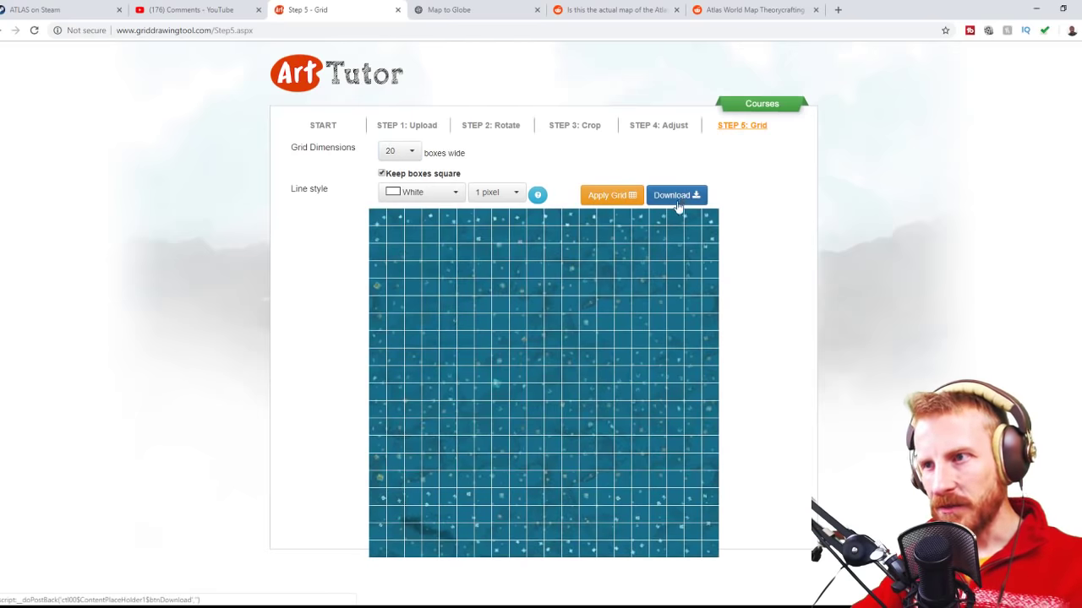
Step: Download the gridded map and save it as Map2.jpg
left_click(683, 196)
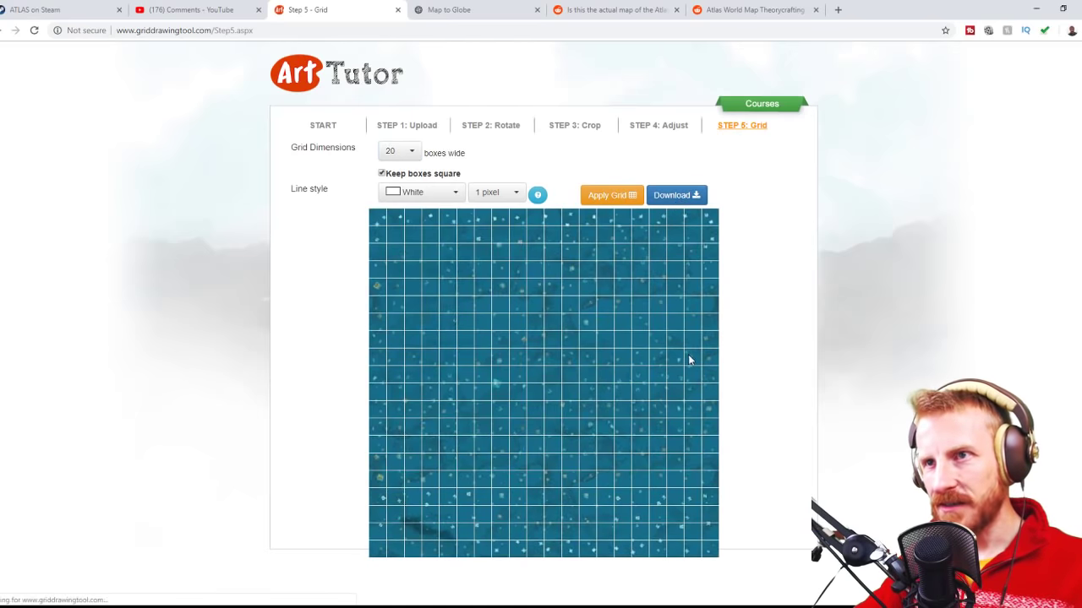
left_click(505, 93)
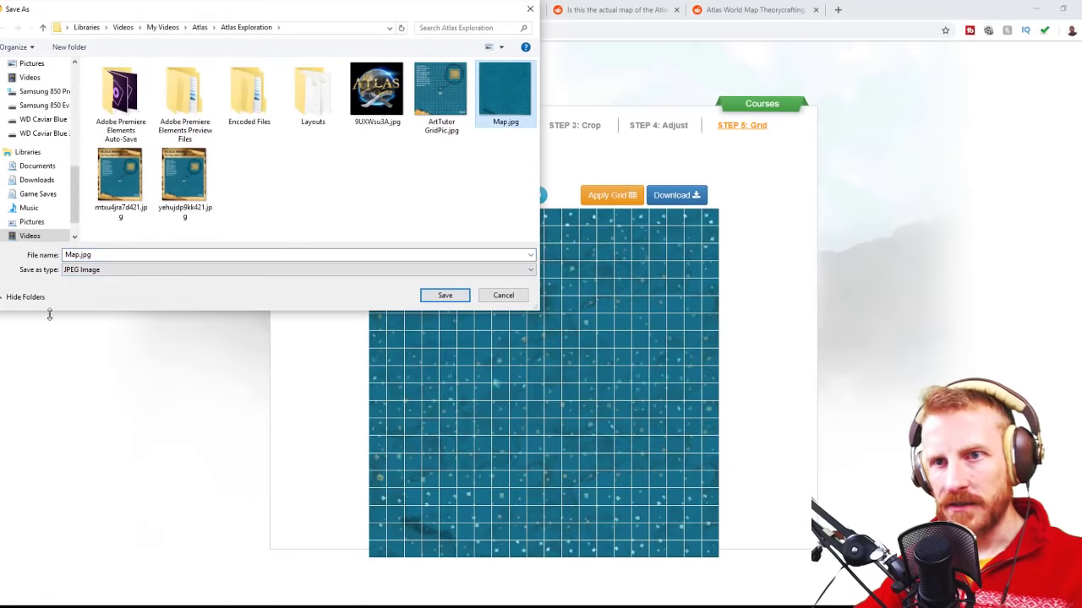
double_click(78, 255)
left_click(78, 255)
type("2")
left_click(446, 296)
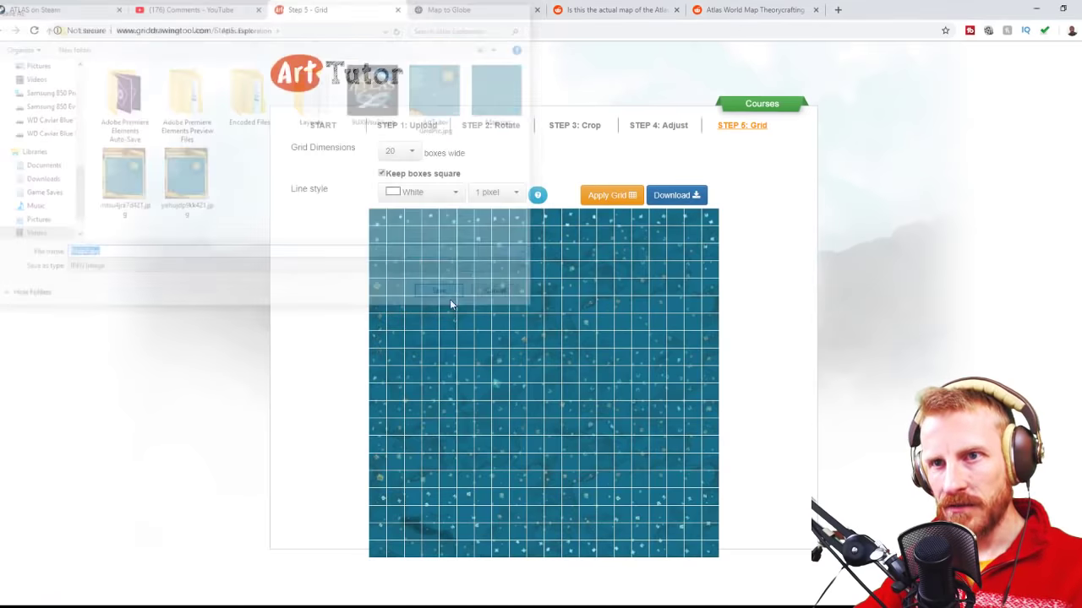
Step: Rotate the Map to Globe sphere to inspect the ARK circle and the north pole
left_click(473, 9)
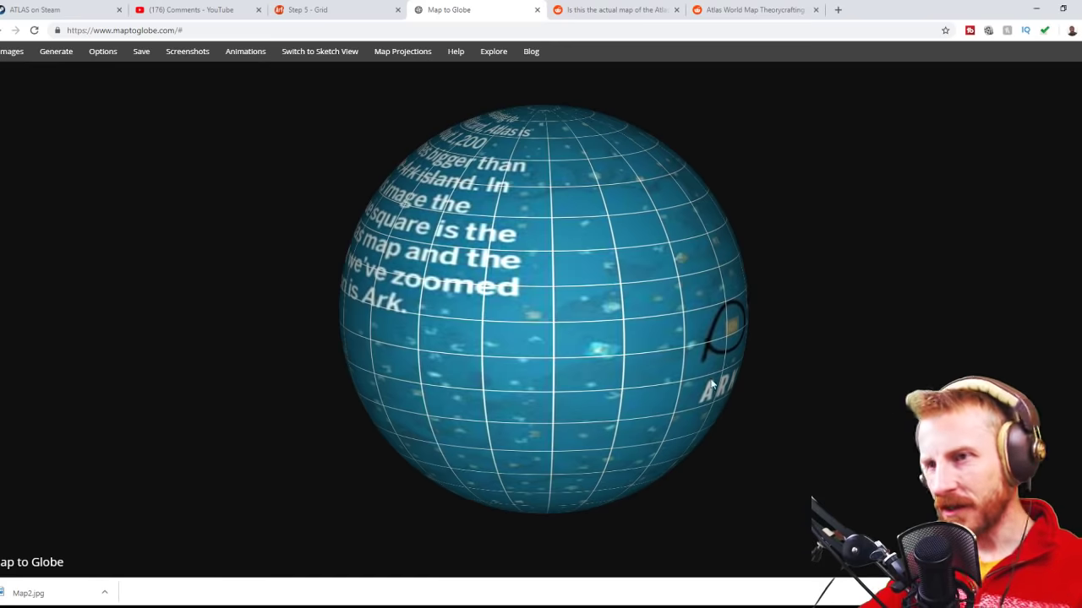
left_click_drag(592, 270, 795, 390)
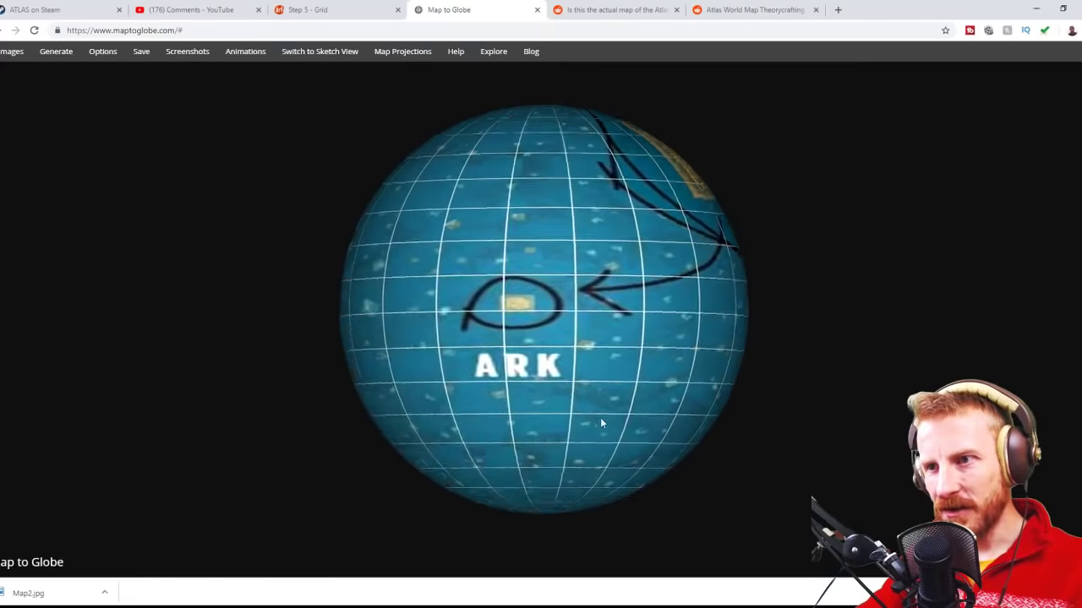
scroll(627, 307, "up", 5)
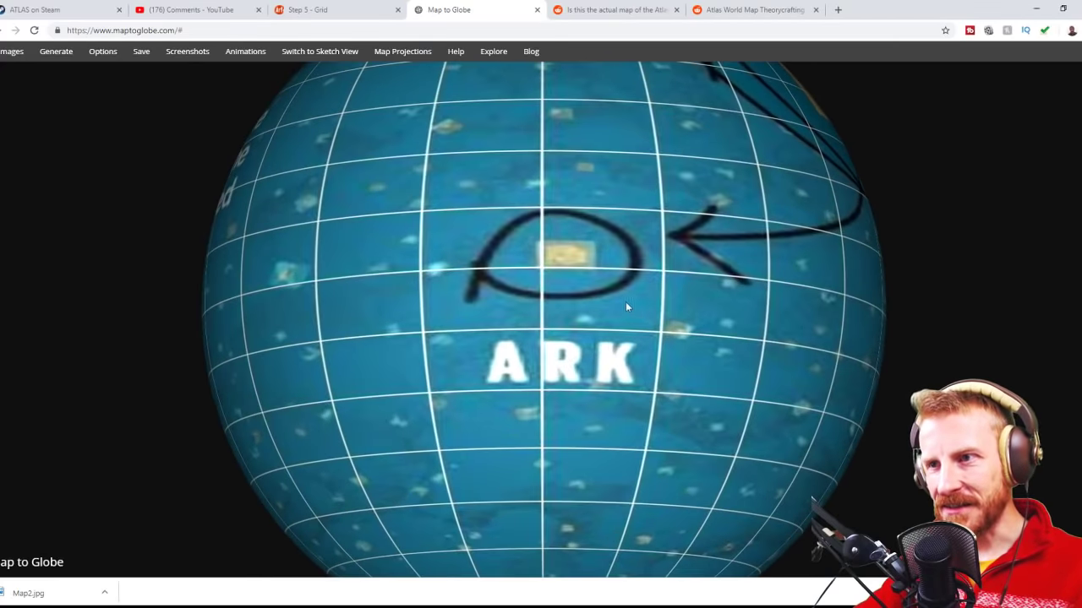
mouse_move(626, 307)
left_mouse_down()
mouse_move(571, 400)
mouse_move(632, 302)
left_mouse_up()
left_click_drag(646, 353, 607, 365)
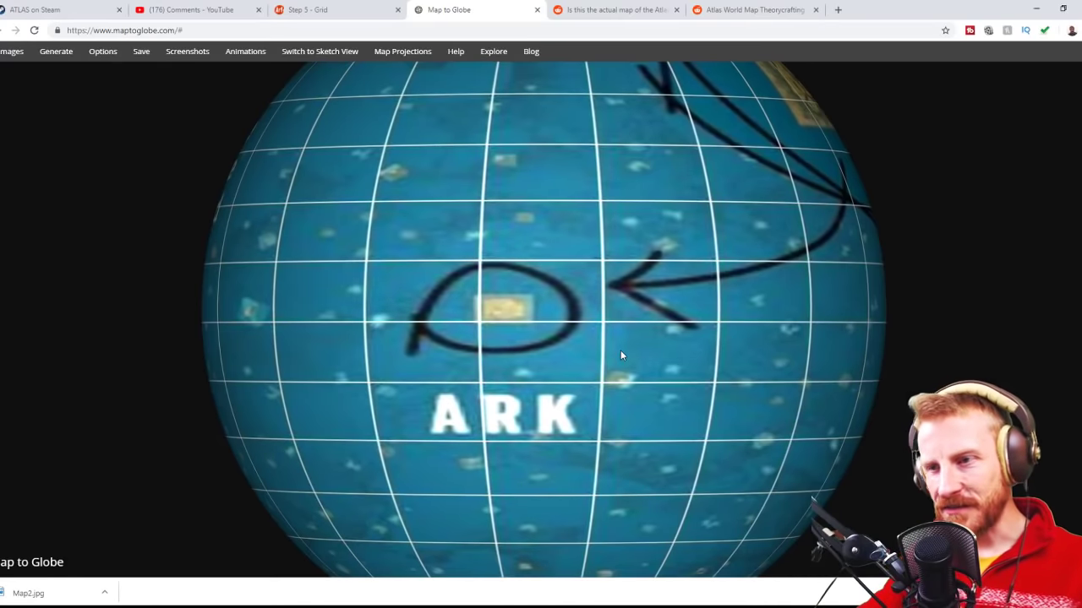
left_click_drag(454, 389, 551, 381)
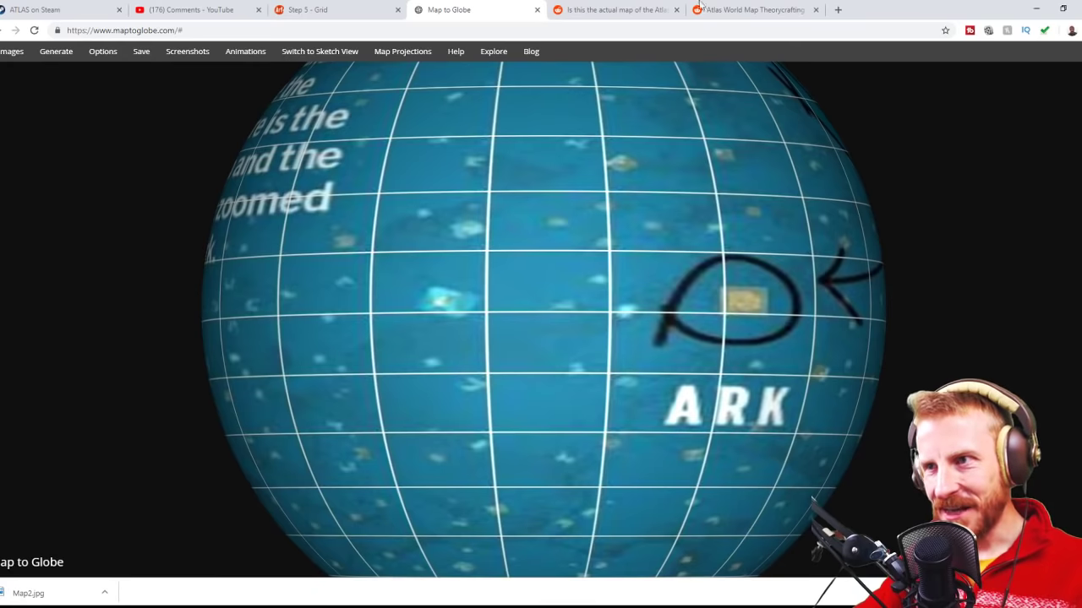
left_click_drag(627, 116, 485, 325)
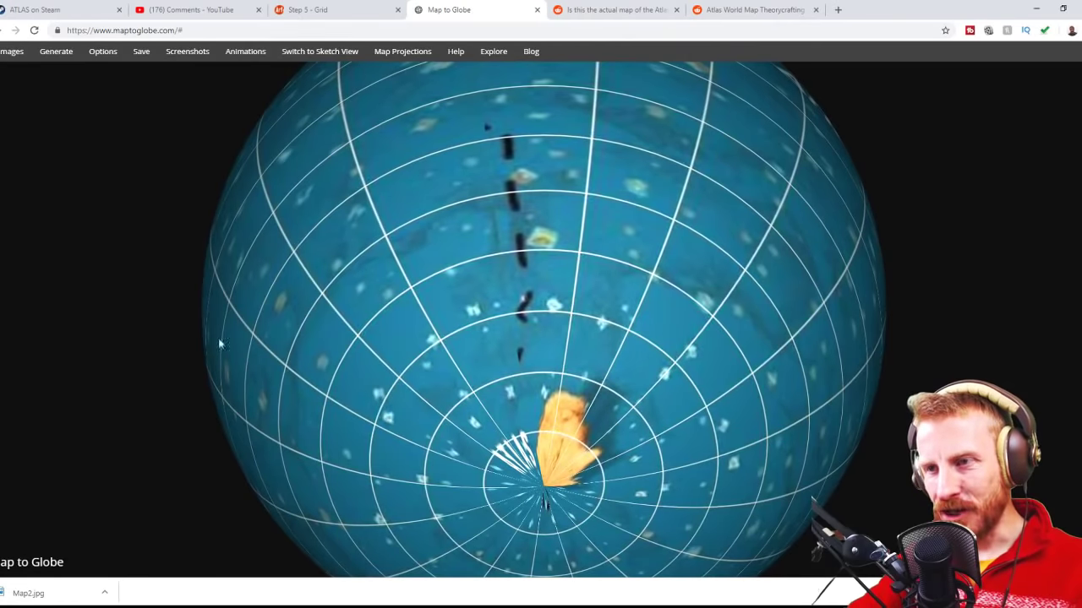
left_click_drag(166, 449, 593, 523)
left_click_drag(572, 306, 541, 135)
Step: Set Map2.jpg from the Atlas Exploration folder as the globe's surface texture
left_click(9, 52)
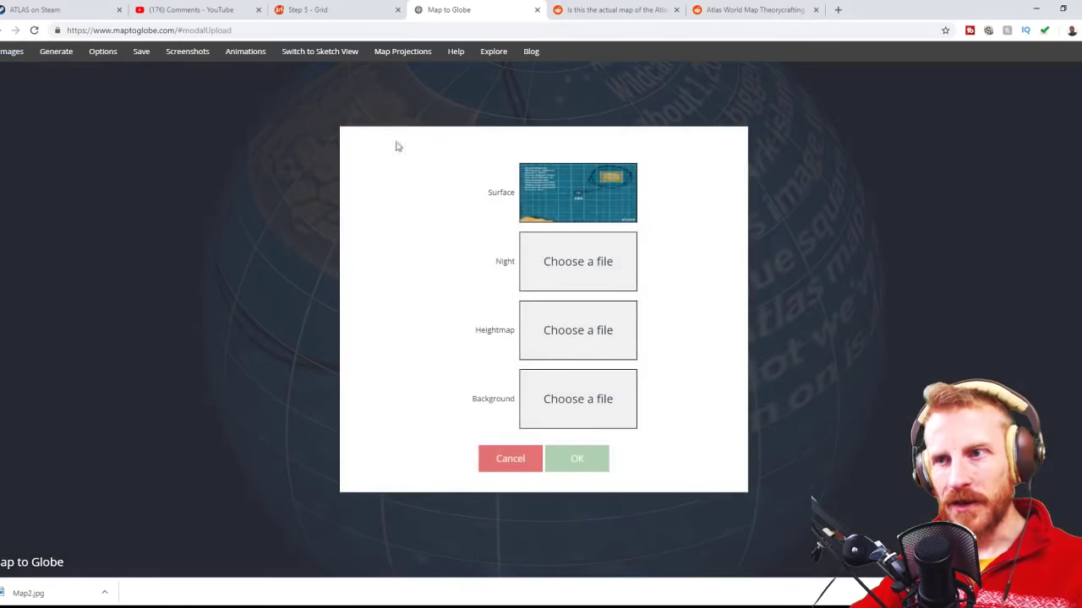
left_click(580, 218)
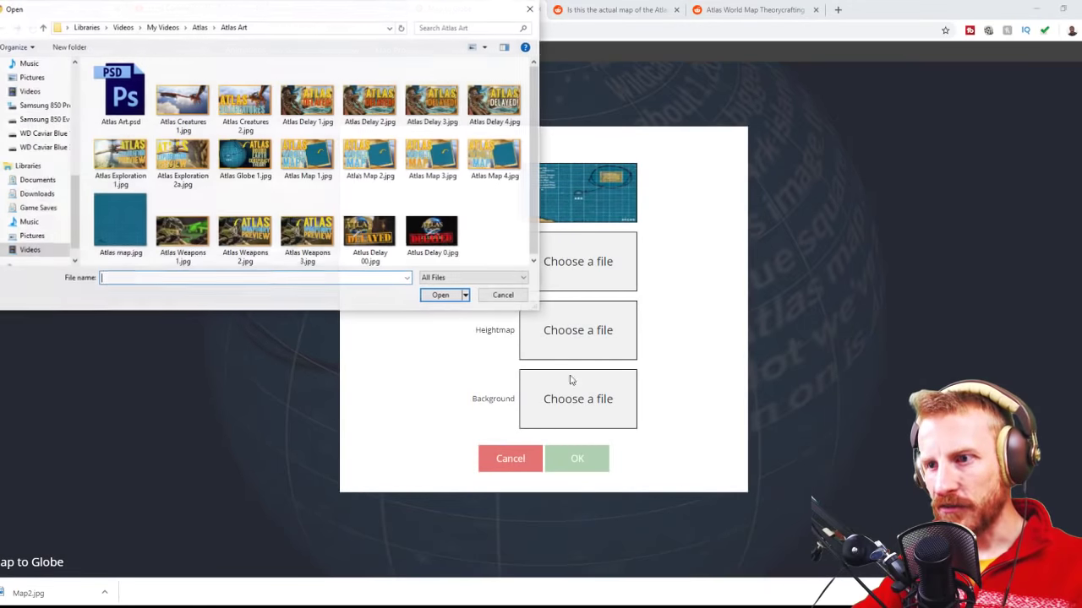
left_click(200, 29)
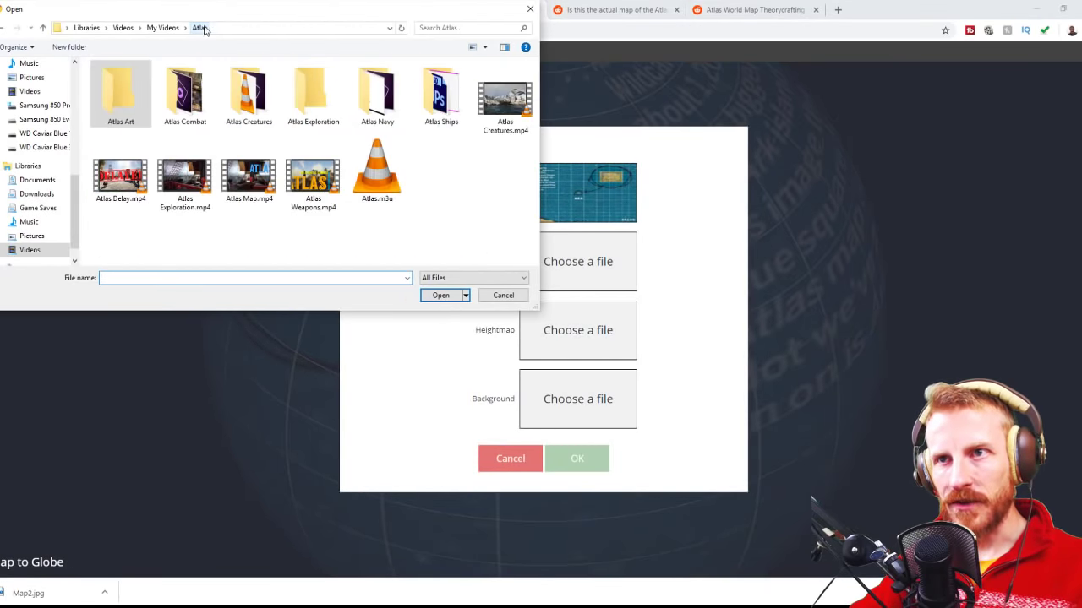
double_click(313, 93)
scroll(490, 148, "down", 2)
left_click(491, 146)
left_click(440, 295)
left_click(578, 459)
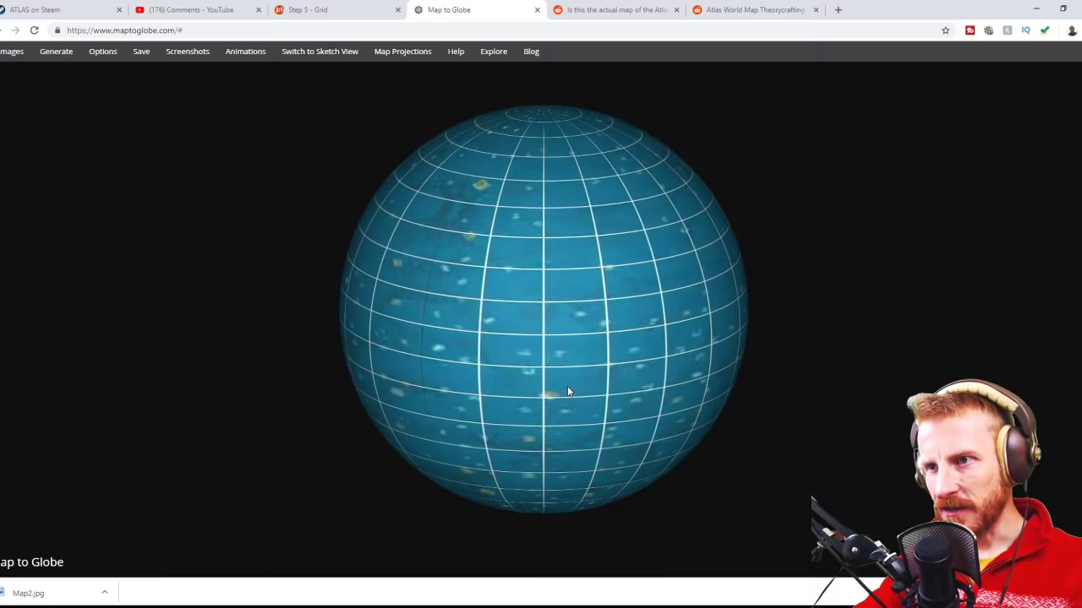
Step: Rotate and zoom the gridded globe to inspect the equator and both poles
left_click_drag(567, 386, 667, 368)
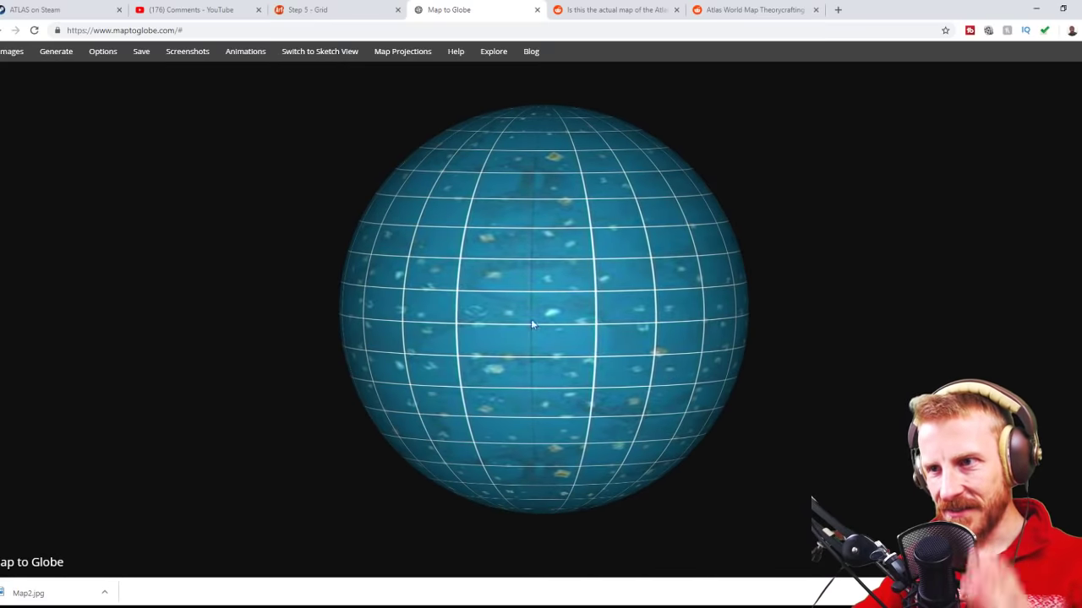
left_click_drag(540, 446, 565, 318)
scroll(565, 350, "up", 5)
scroll(566, 354, "up", 2)
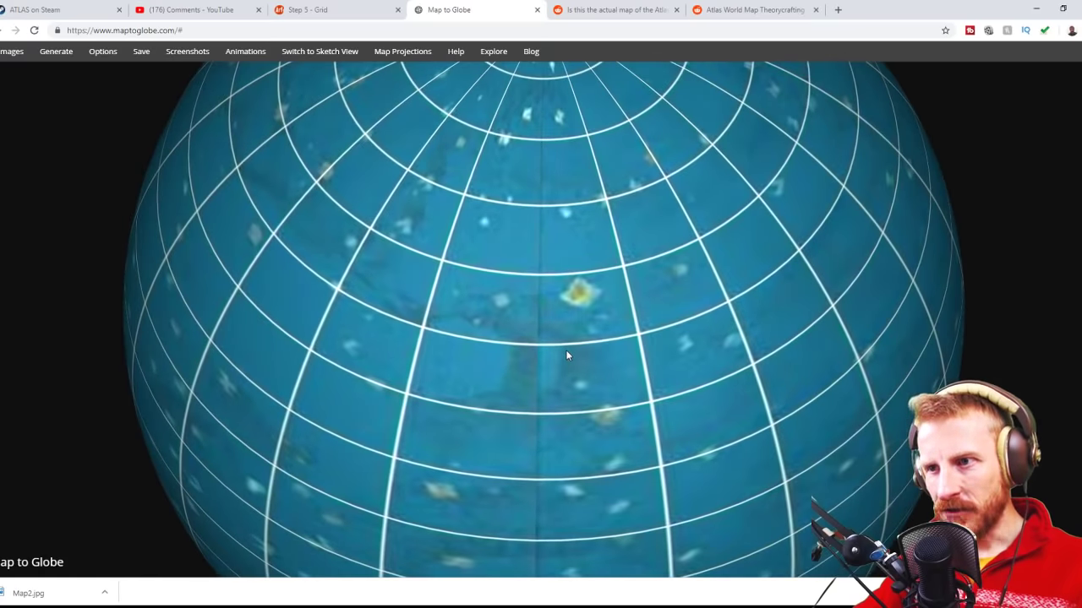
left_click_drag(570, 418, 563, 340)
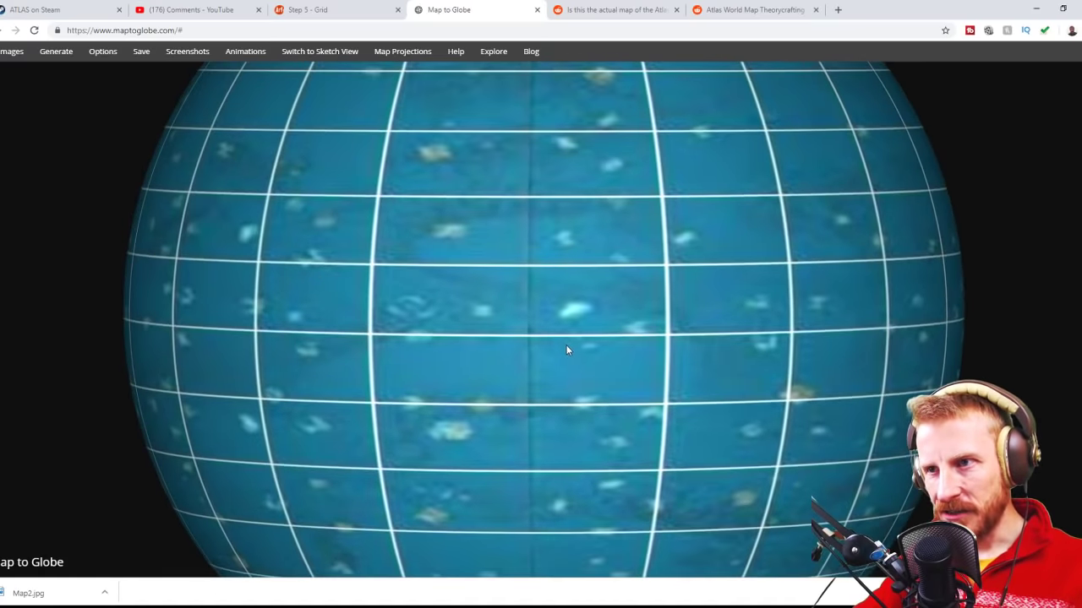
left_click_drag(584, 403, 586, 391)
scroll(598, 408, "down", 3)
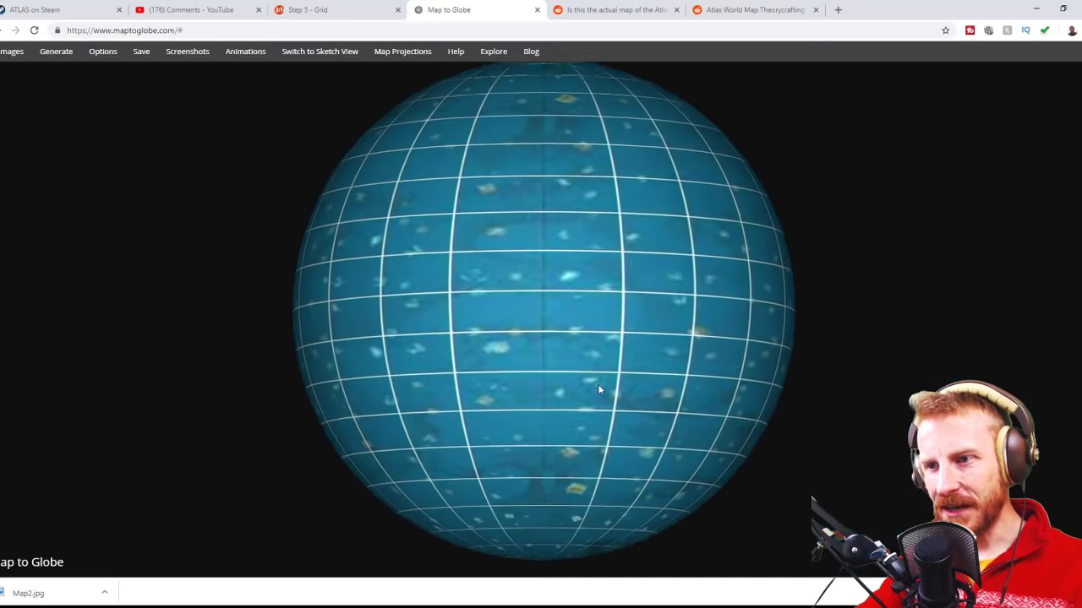
left_click_drag(564, 436, 567, 421)
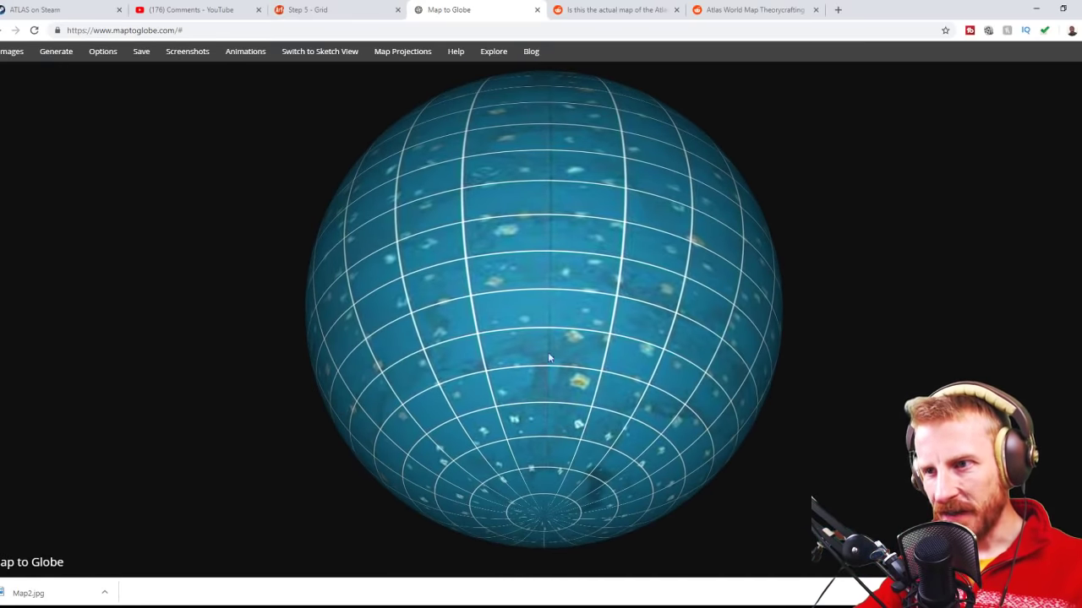
scroll(564, 372, "up", 5)
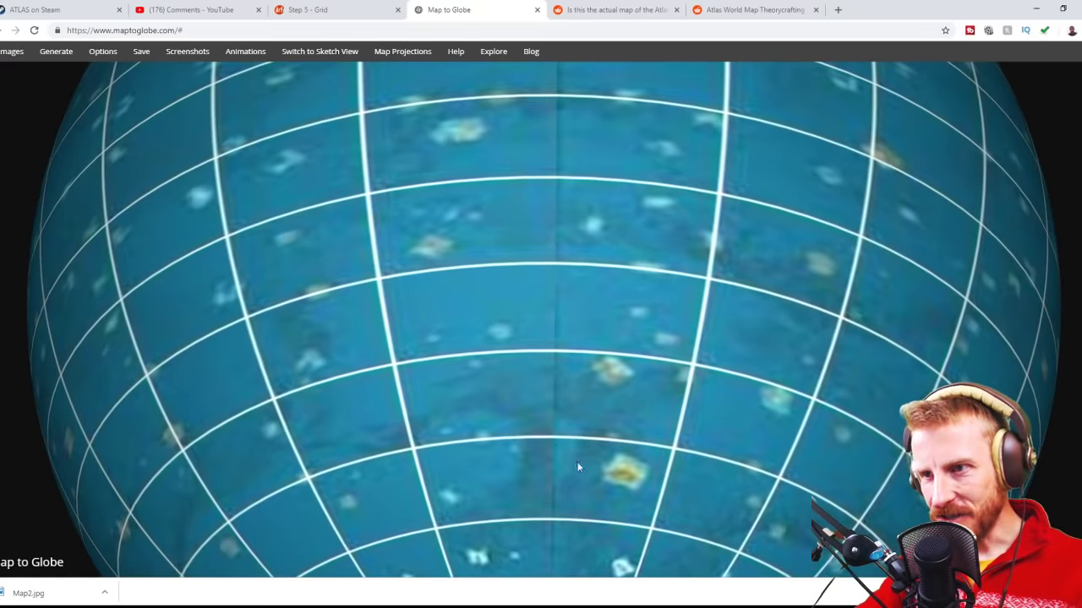
left_click_drag(578, 468, 579, 433)
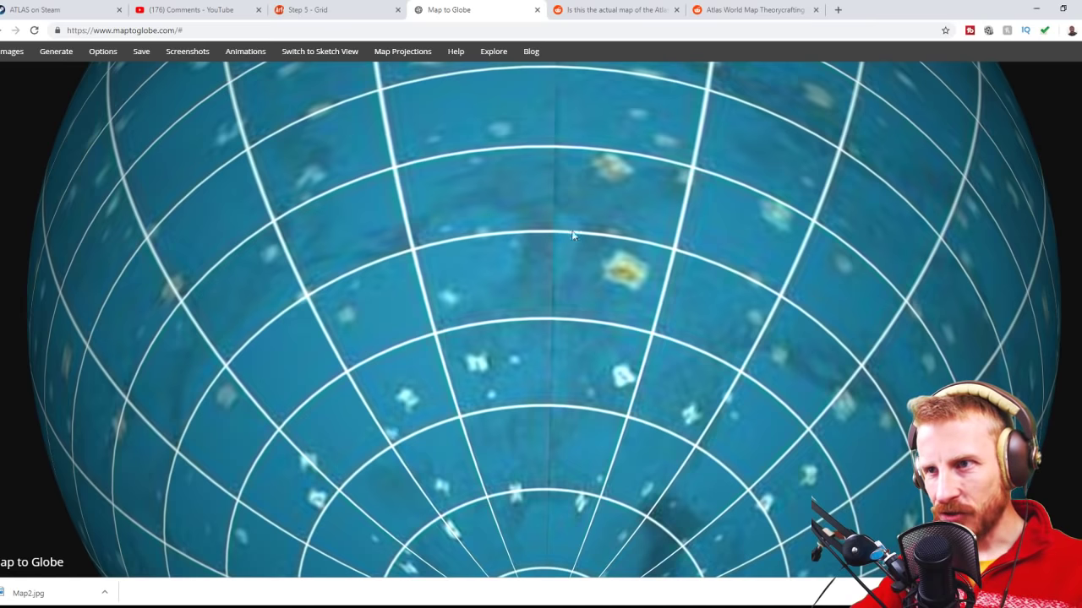
mouse_move(555, 251)
left_mouse_down()
mouse_move(560, 286)
mouse_move(553, 258)
left_mouse_up()
scroll(555, 227, "down", 2)
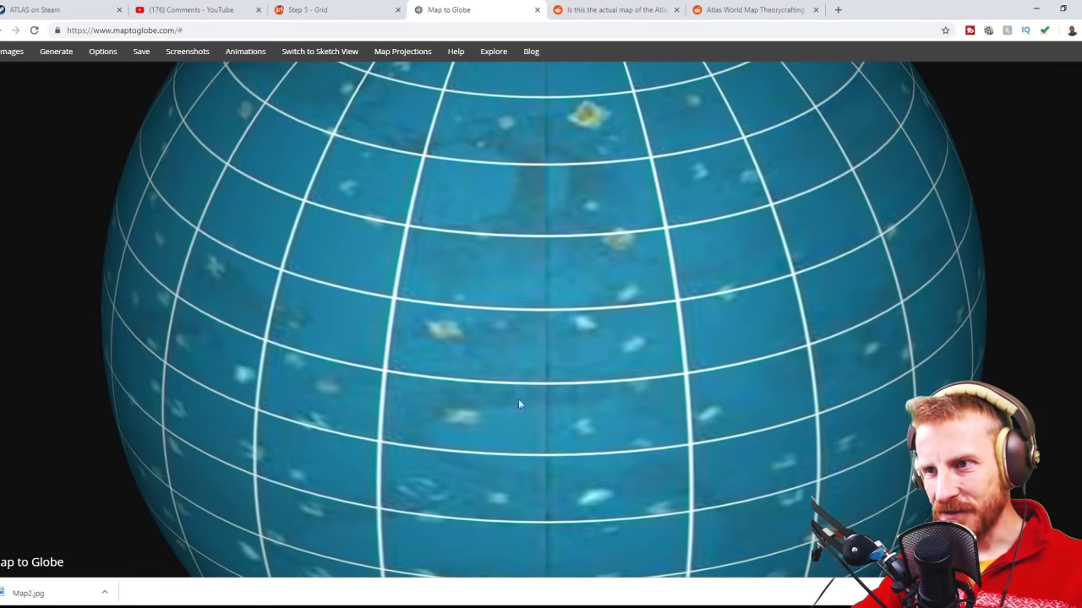
left_click_drag(592, 303, 575, 321)
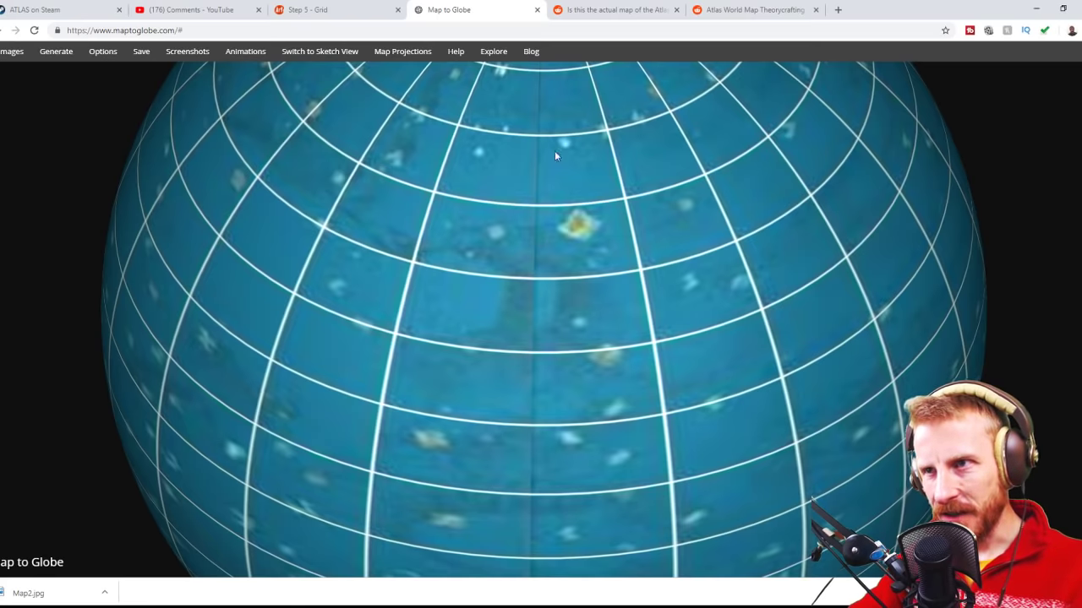
left_click_drag(552, 161, 587, 225)
scroll(595, 230, "down", 3)
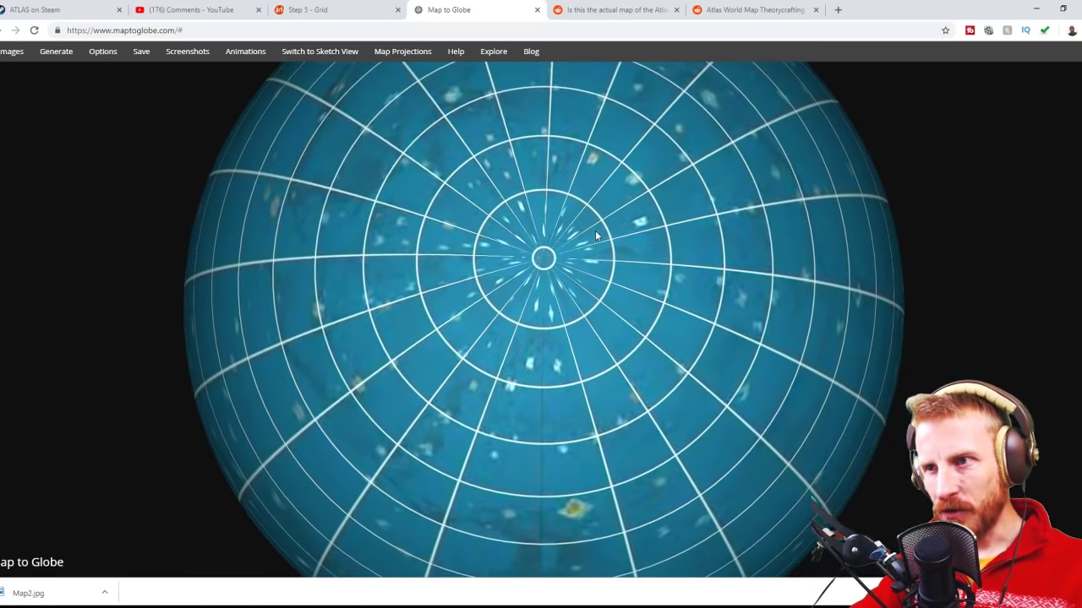
scroll(594, 235, "down", 3)
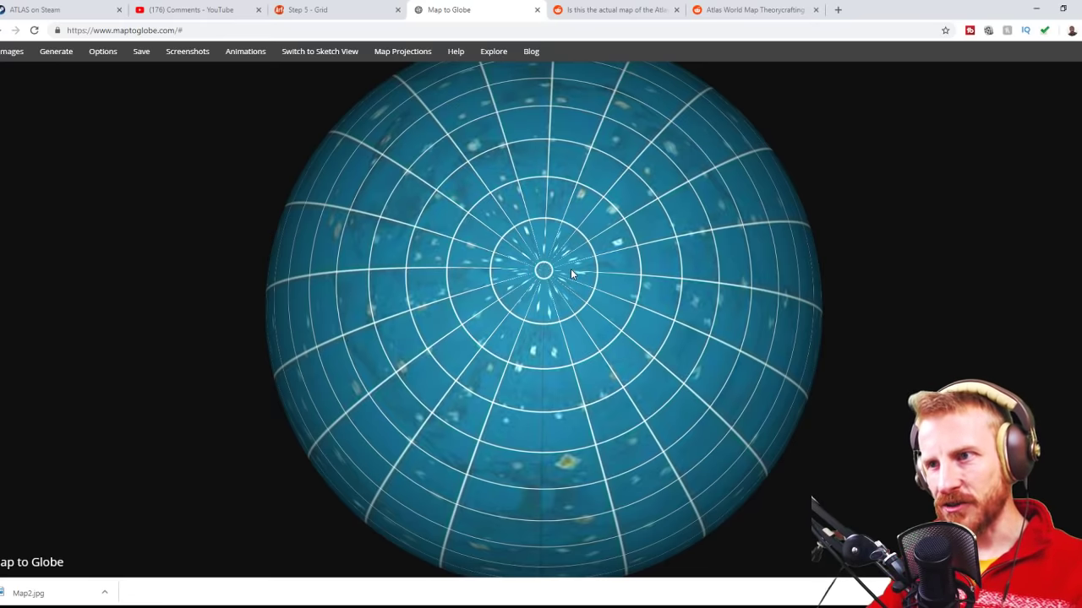
left_click_drag(639, 414, 453, 273)
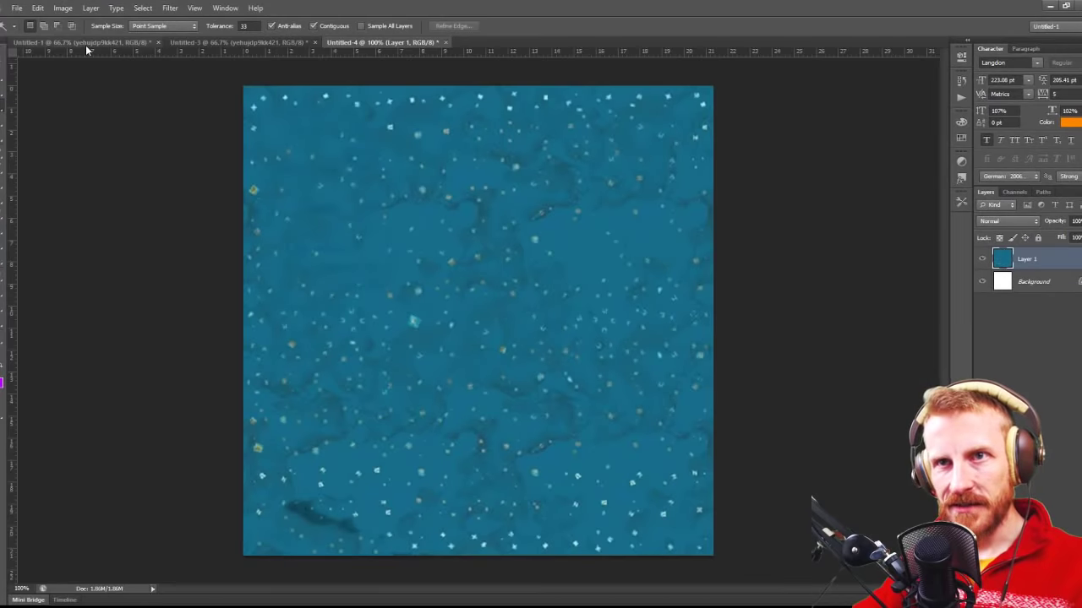
Step: Place the Scale Model map image as a new layer on Untitled-1 and commit it
left_click(85, 43)
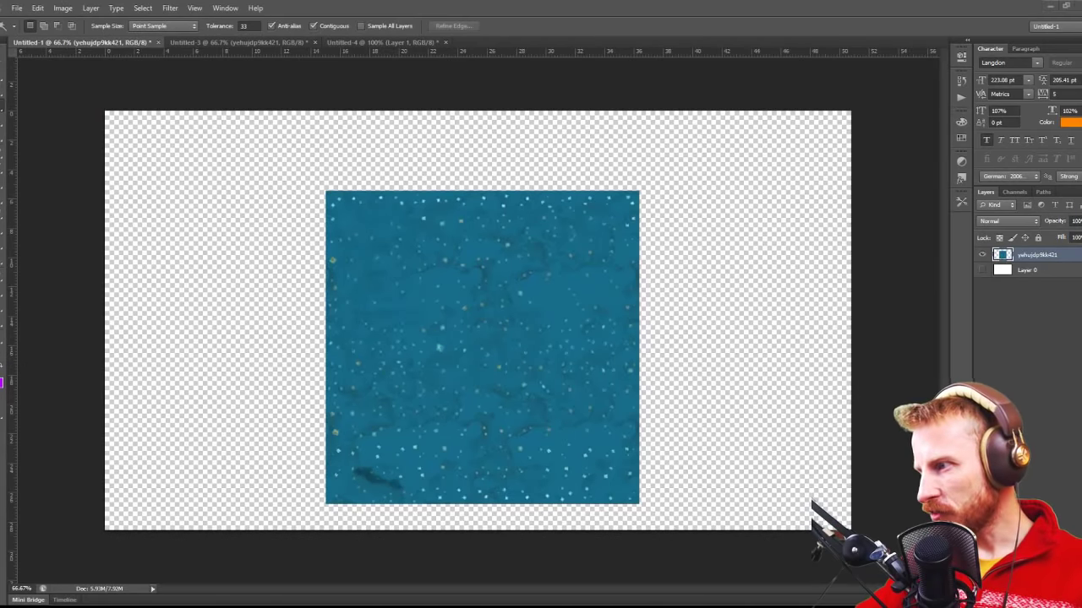
left_click_drag(437, 310, 440, 313)
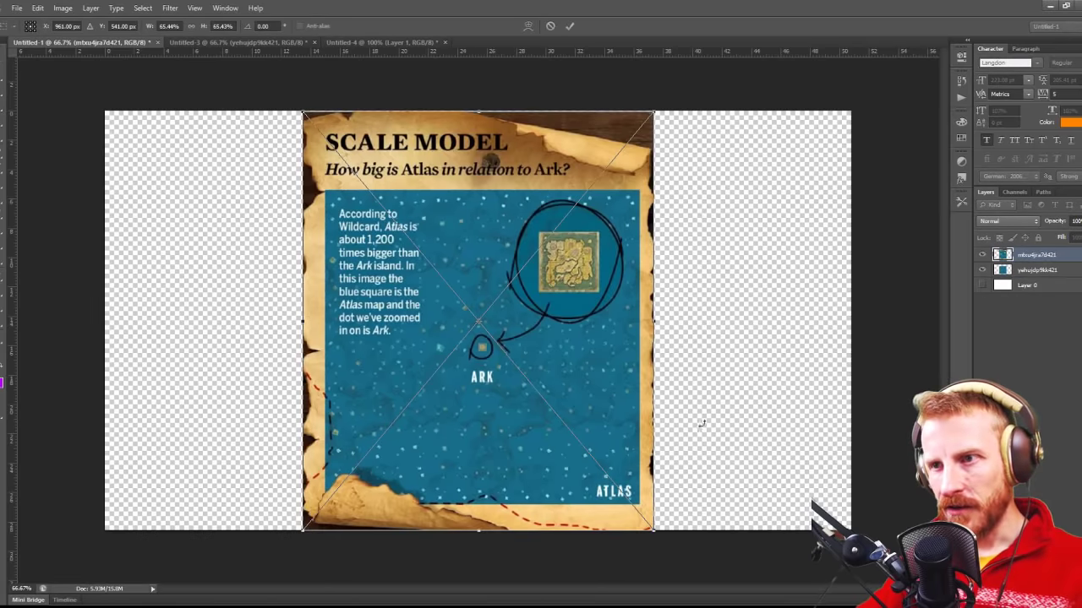
key("Return")
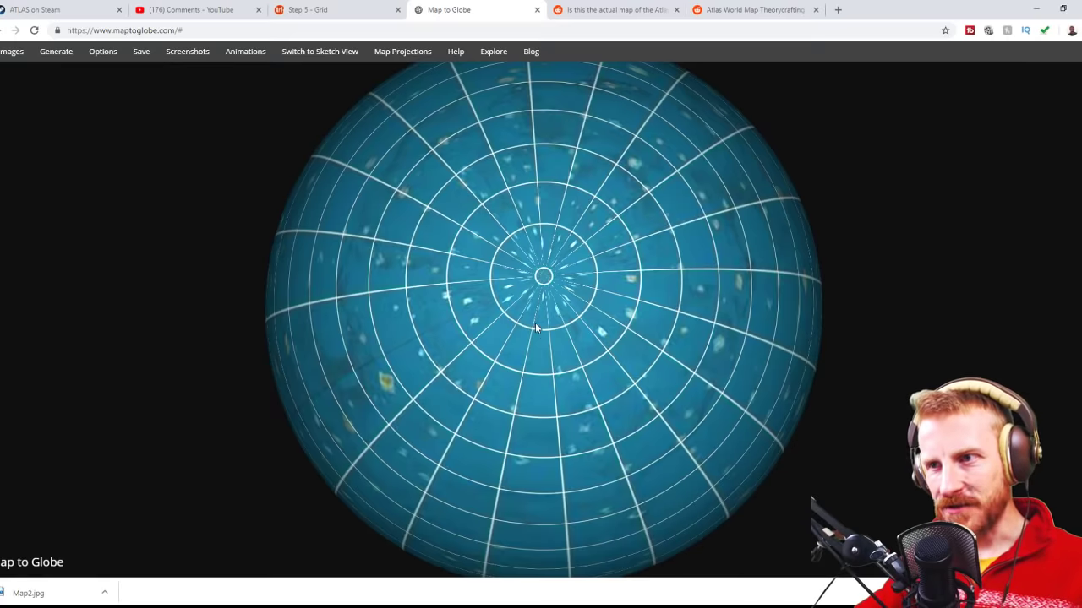
left_click_drag(557, 397, 550, 296)
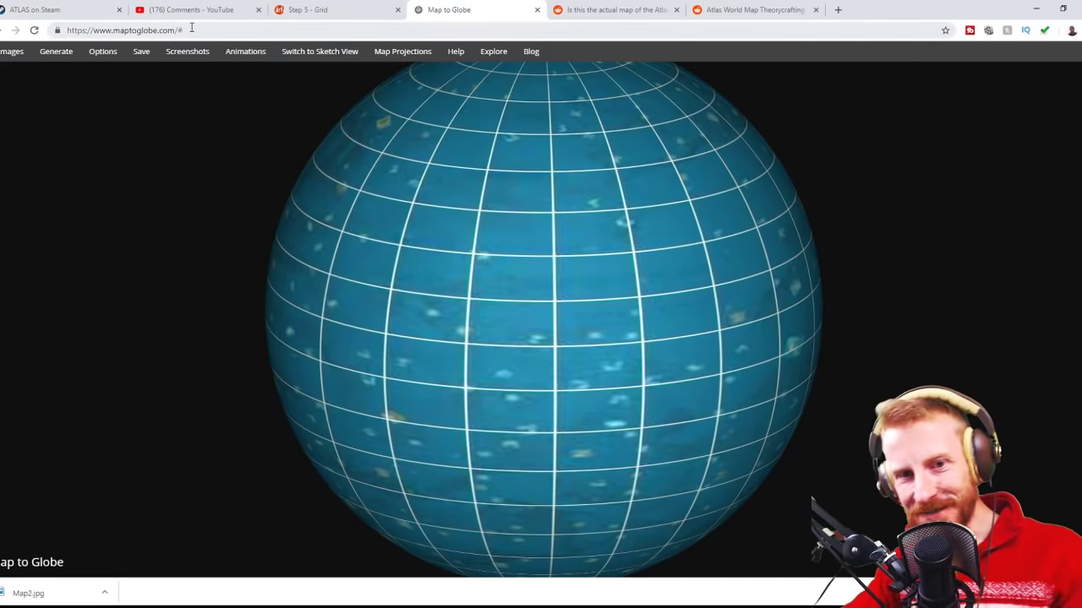
left_click_drag(583, 186, 709, 284)
left_click_drag(521, 434, 530, 399)
scroll(531, 399, "up", 2)
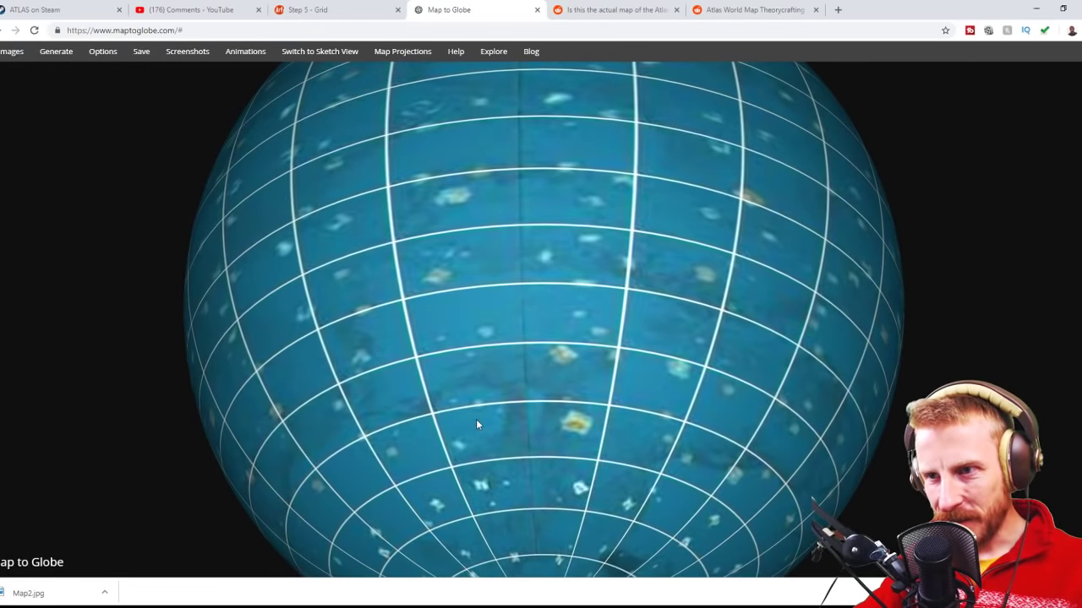
mouse_move(540, 420)
left_mouse_down()
mouse_move(533, 508)
mouse_move(538, 403)
left_mouse_up()
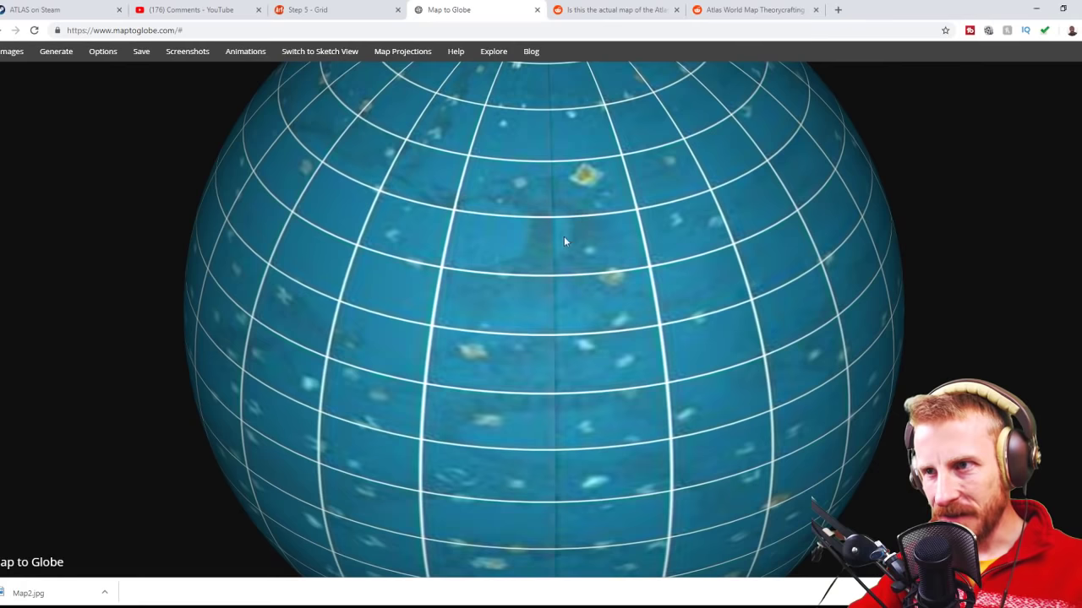
scroll(560, 240, "down", 5)
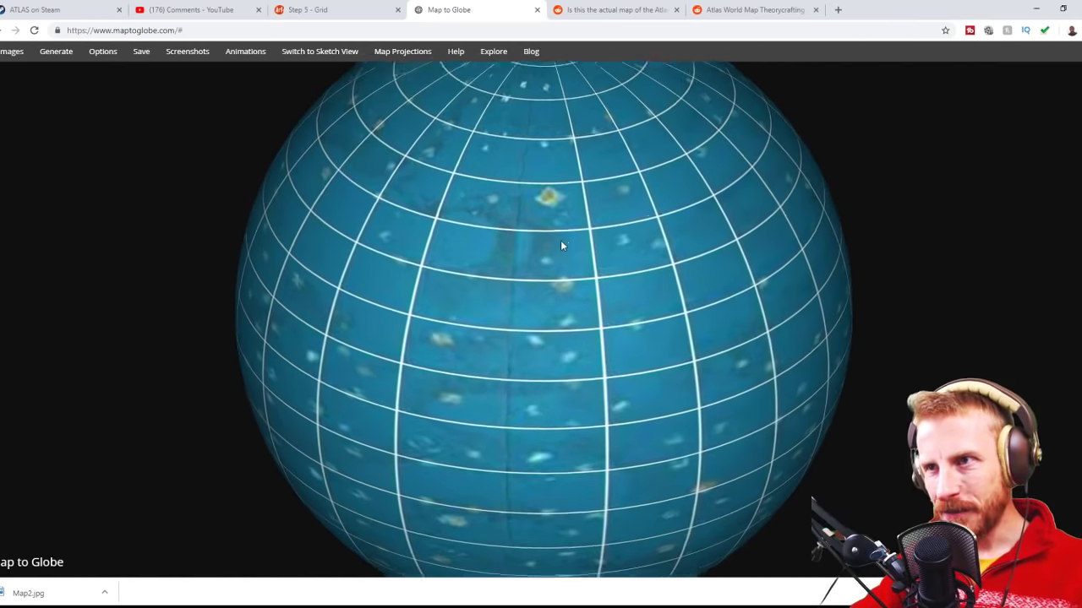
left_click_drag(547, 179, 592, 165)
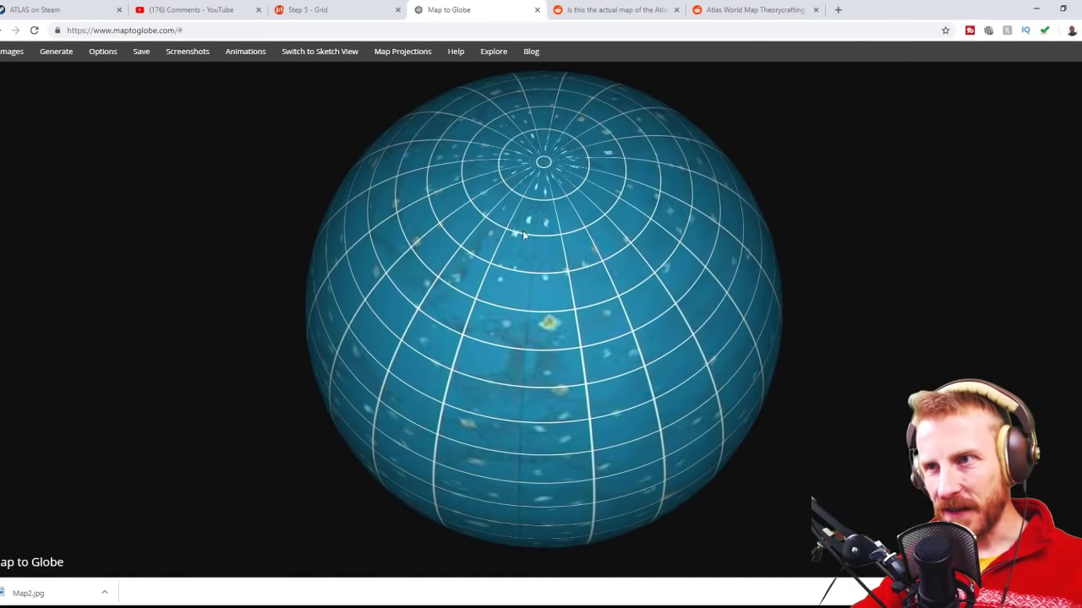
left_click_drag(626, 216, 531, 252)
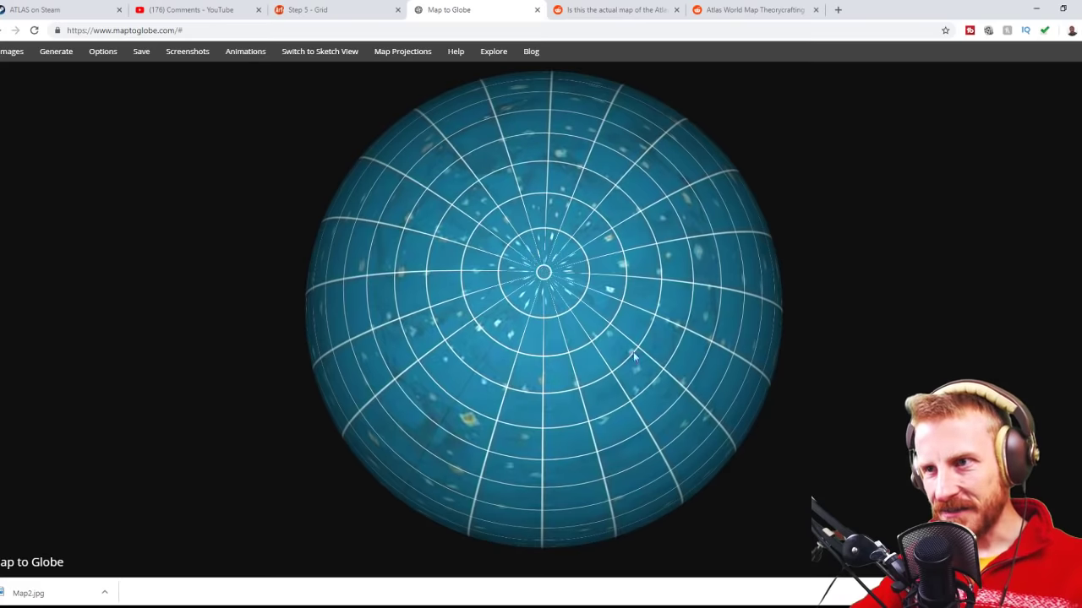
left_click_drag(635, 373, 568, 272)
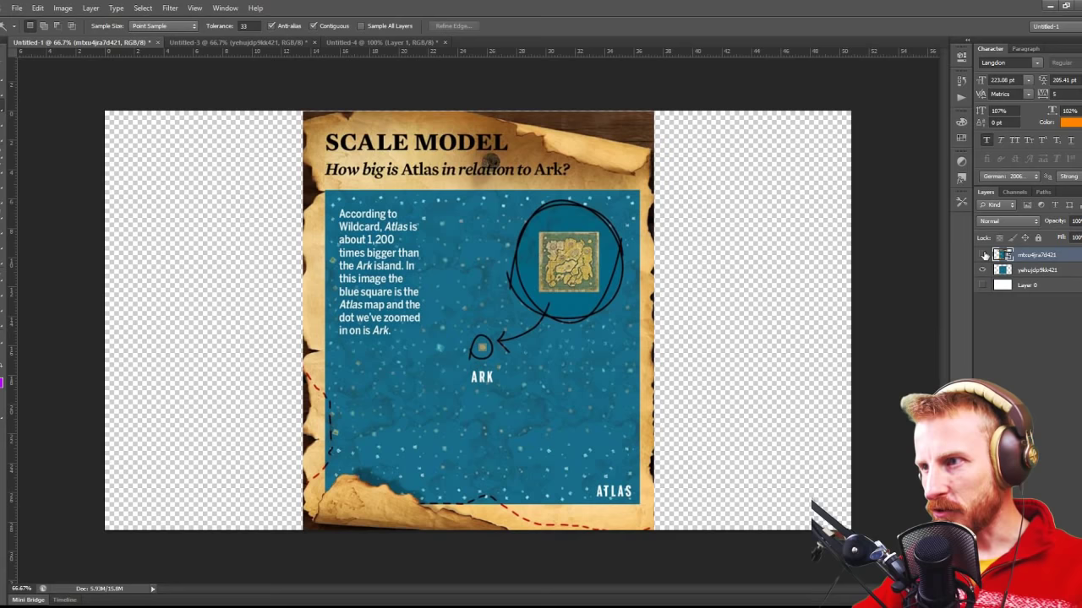
Step: Hide the Scale Model layer, view at actual size, and select the map's top strip
left_click(983, 255)
key("ctrl+1")
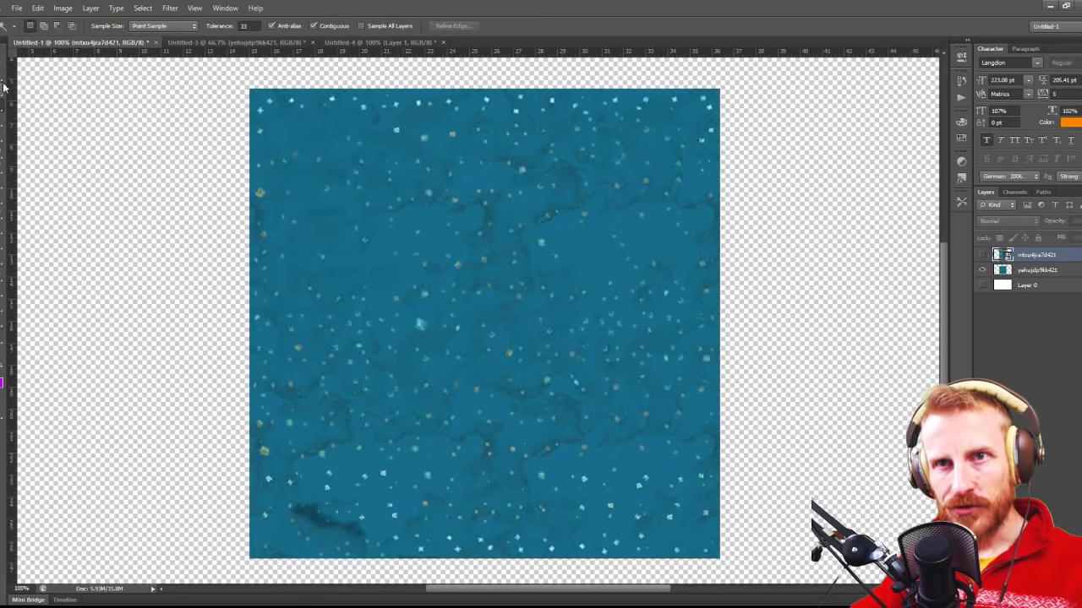
left_click(4, 85)
left_click_drag(184, 84, 730, 158)
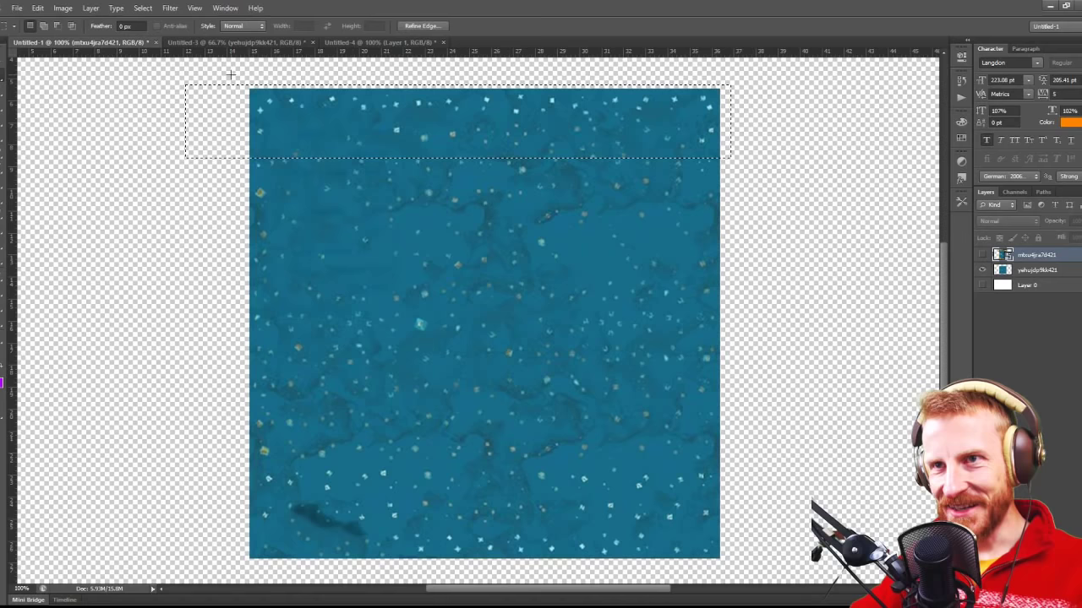
left_click_drag(245, 86, 725, 150)
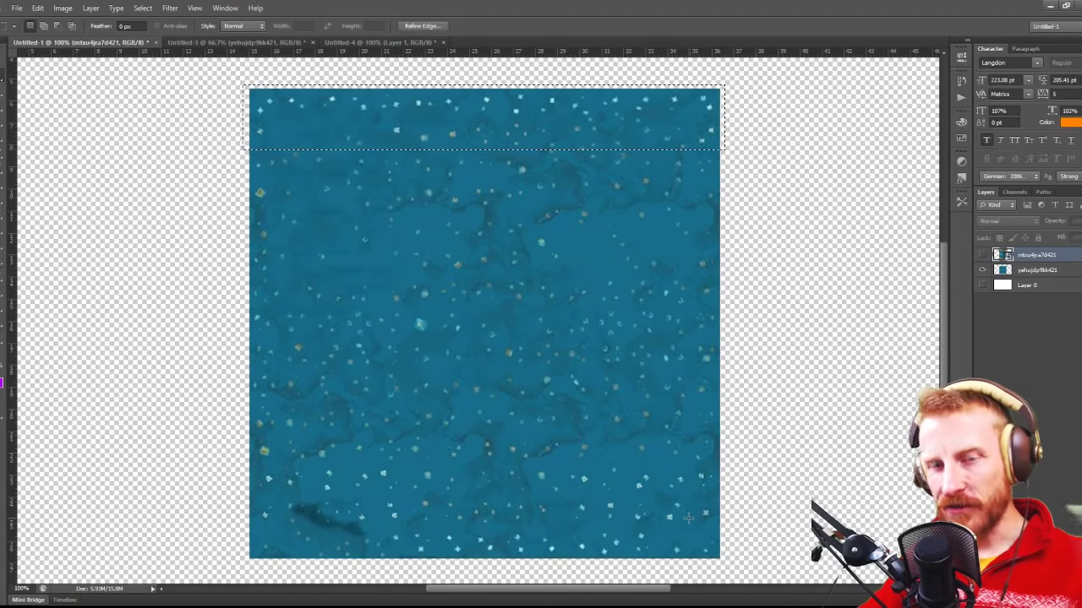
Step: Try selection bands along the bottom and top, ending with one across the map's middle
left_click_drag(743, 507, 229, 567)
left_click_drag(247, 471, 424, 517)
left_click_drag(536, 462, 728, 509)
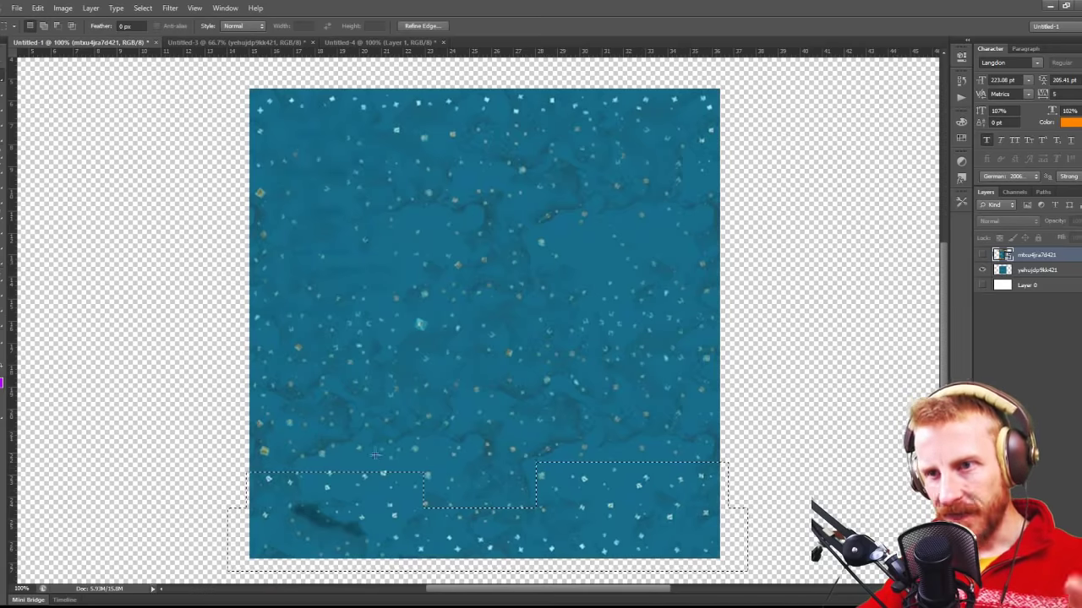
left_click_drag(233, 416, 740, 490)
left_click_drag(242, 177, 769, 283)
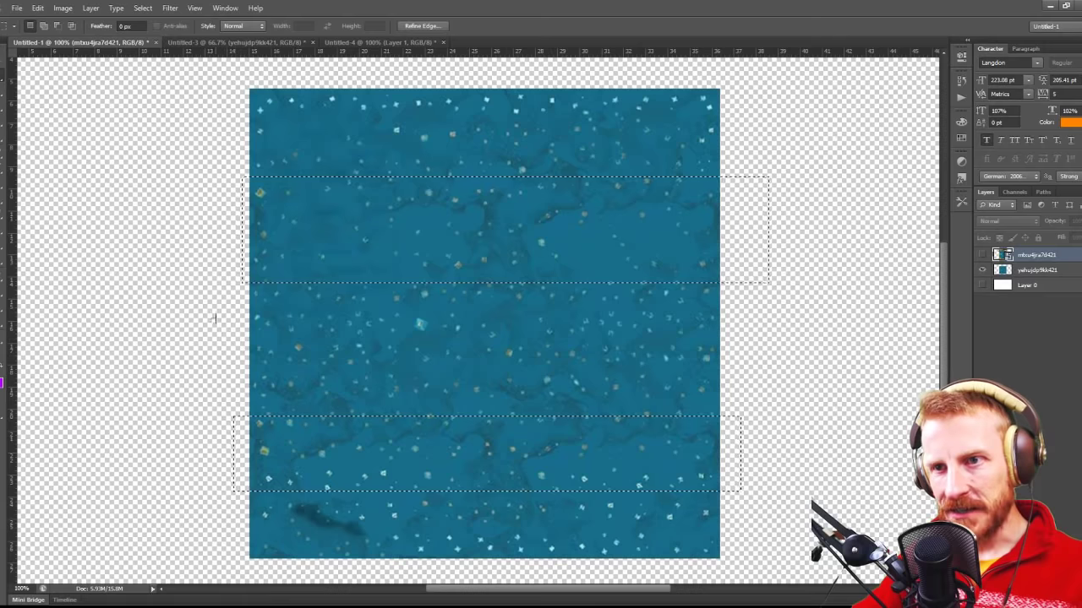
left_click_drag(234, 286, 748, 395)
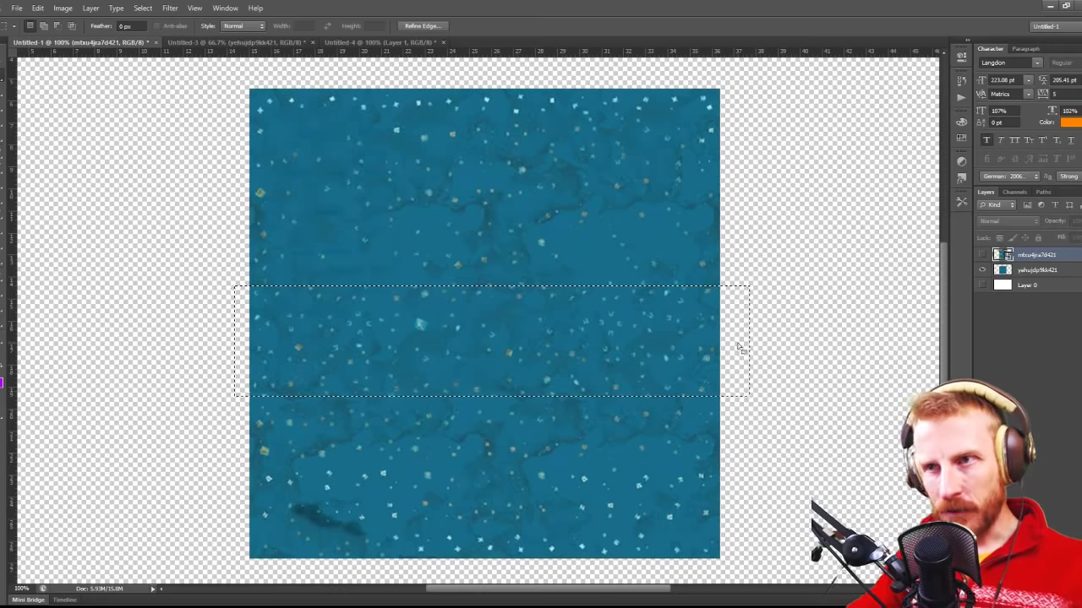
scroll(737, 347, "up", 1)
scroll(737, 347, "down", 2)
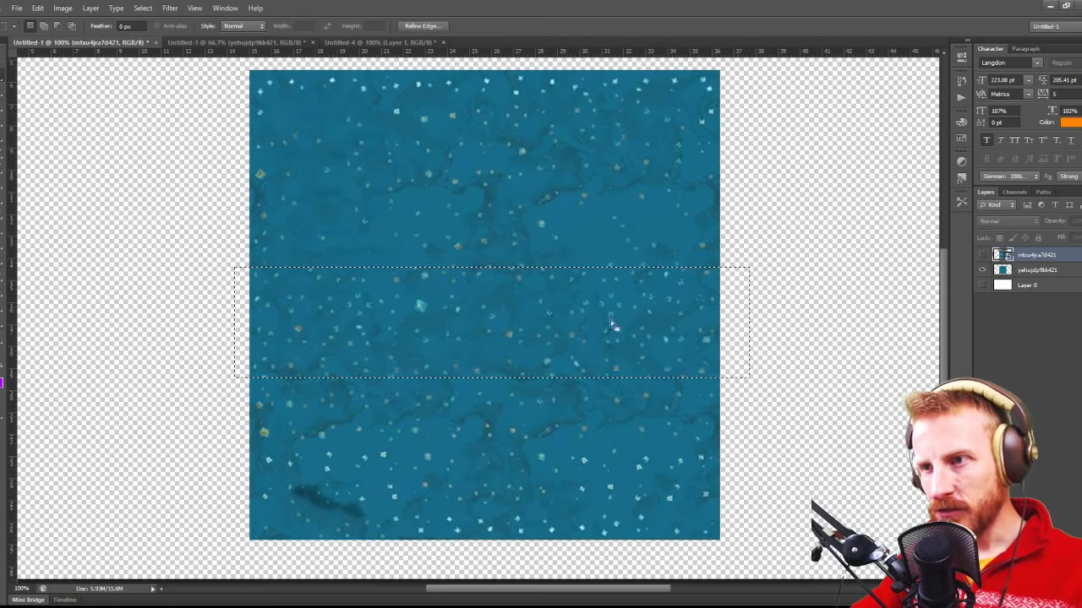
key("ctrl+d")
left_click_drag(589, 293, 631, 323)
key("ctrl+plus")
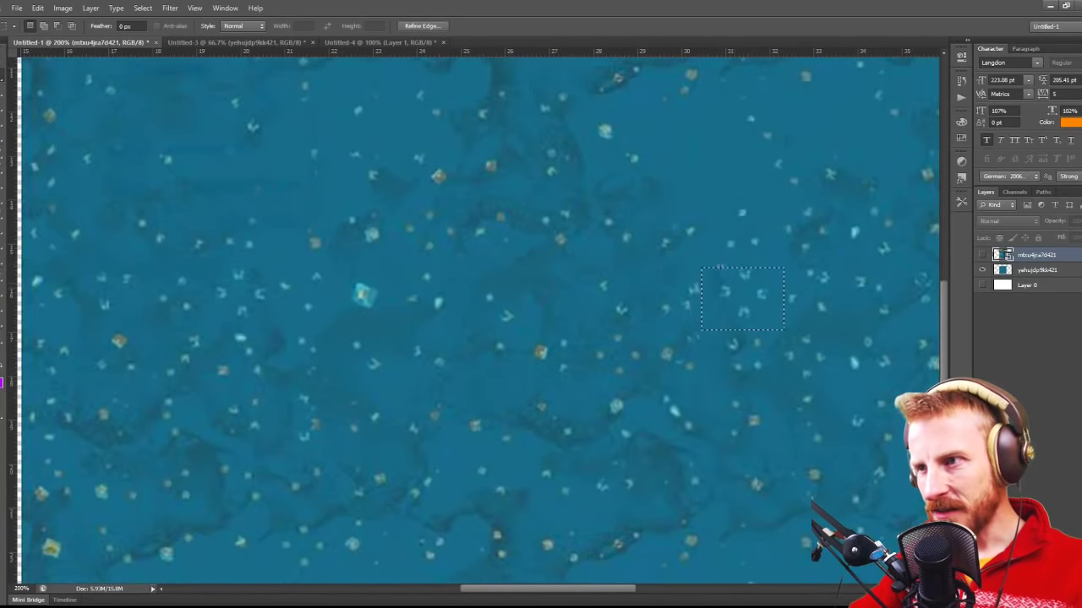
left_click_drag(748, 293, 748, 285)
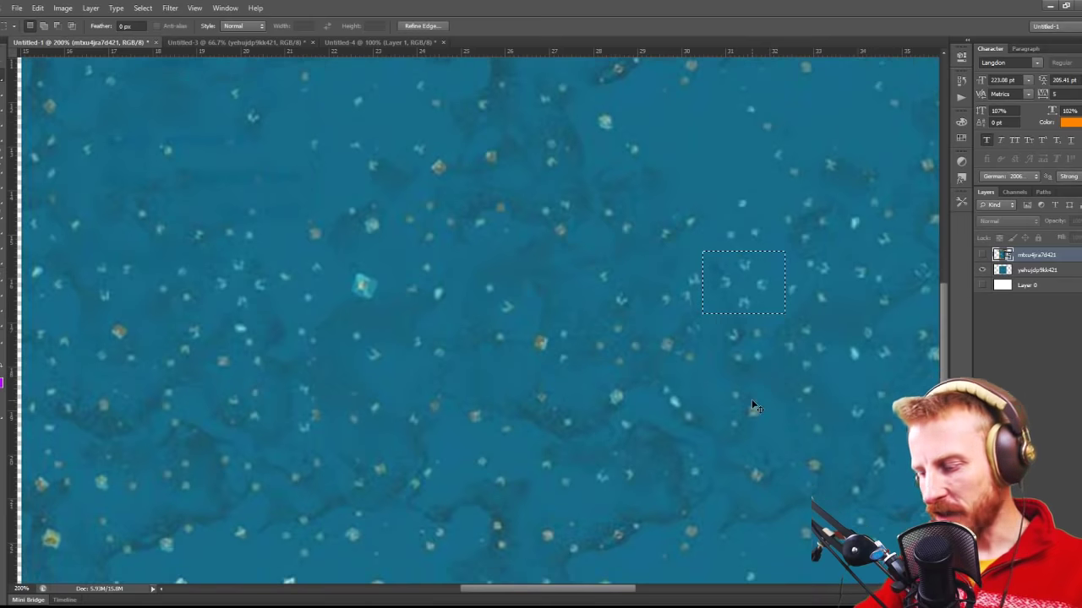
key("ctrl+minus")
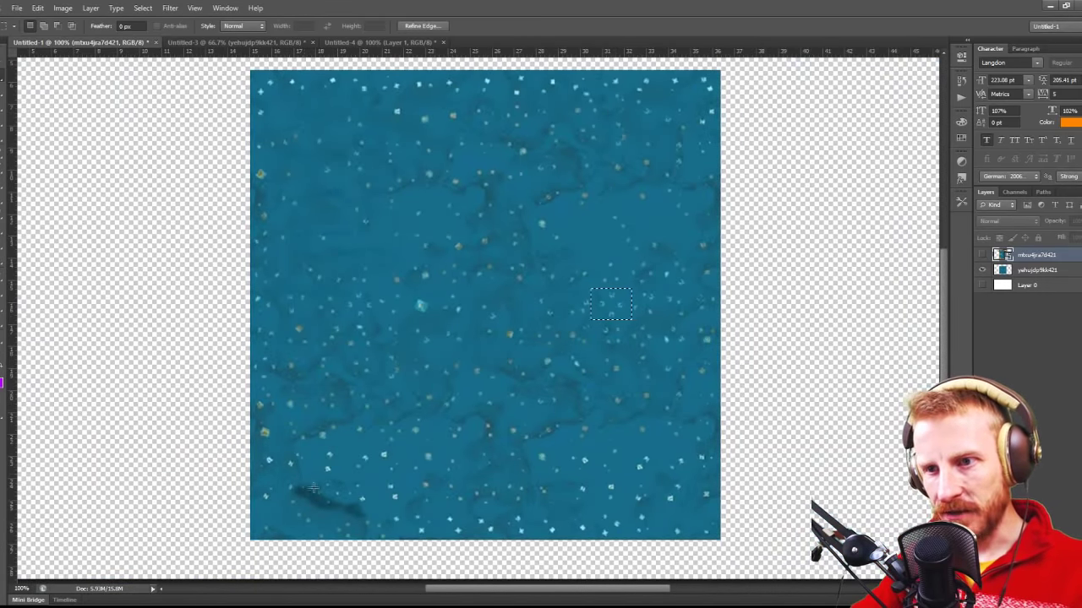
left_click_drag(226, 285, 742, 361)
scroll(735, 363, "up", 1)
key("ctrl+plus")
key("ctrl+plus")
scroll(575, 440, "down", 1)
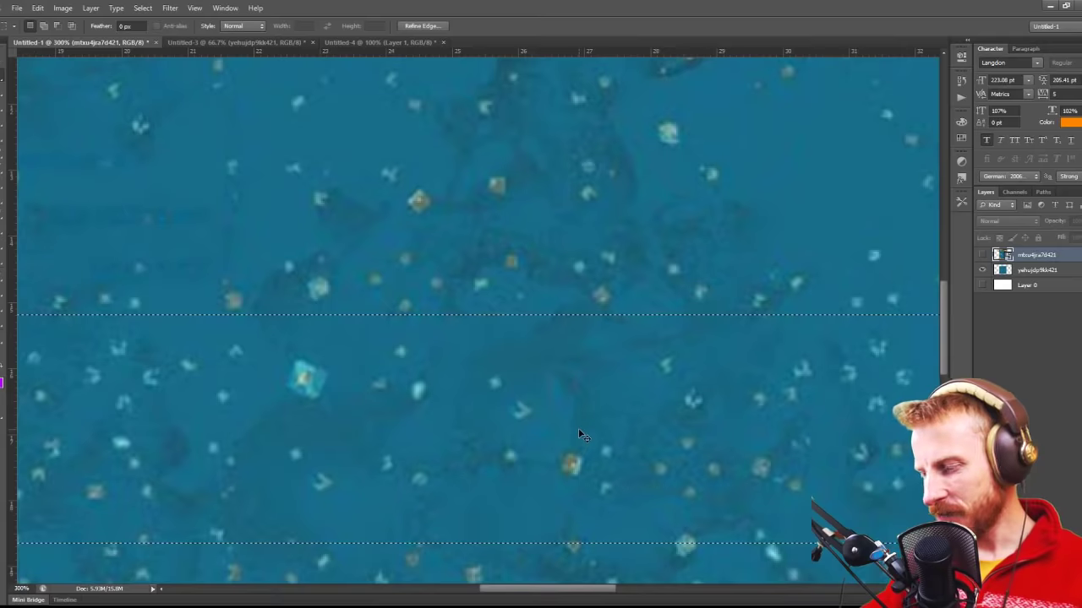
key("ctrl+minus")
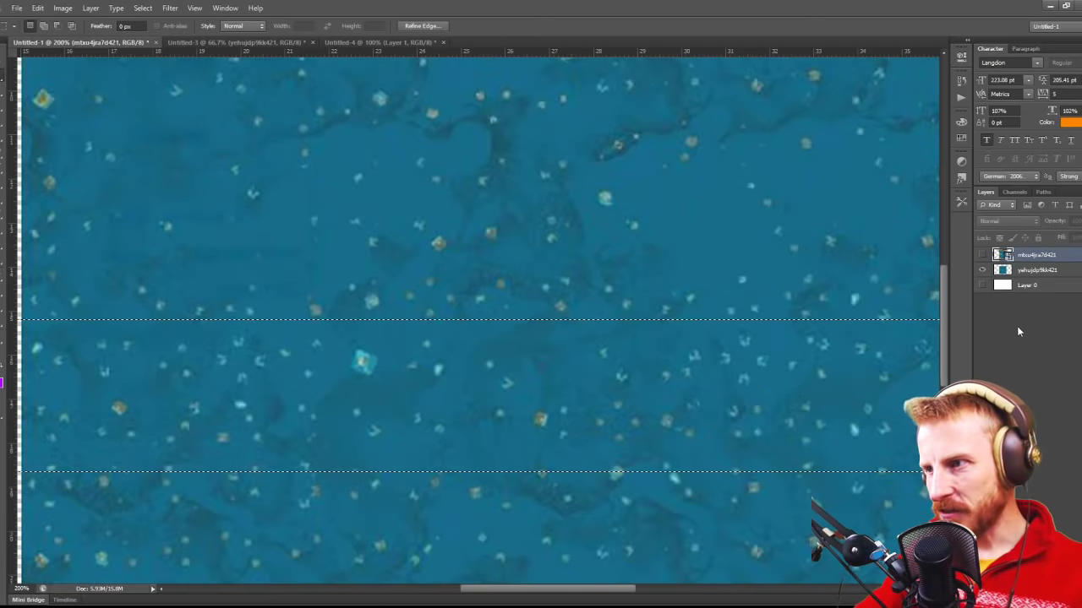
scroll(946, 369, "down", 5)
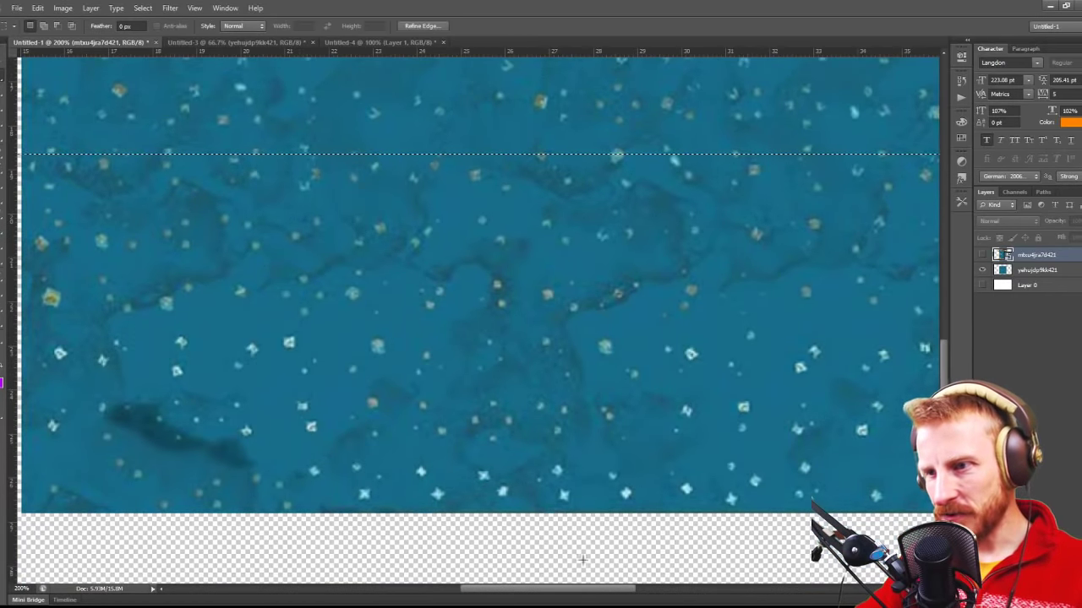
left_click_drag(536, 589, 587, 583)
left_click(557, 388)
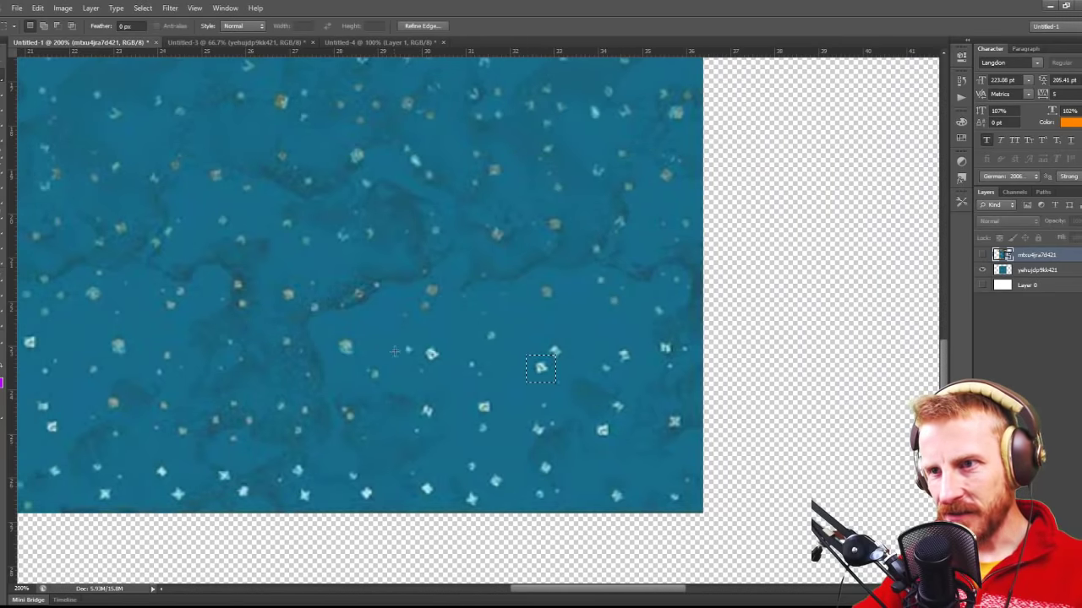
left_click_drag(418, 342, 446, 369)
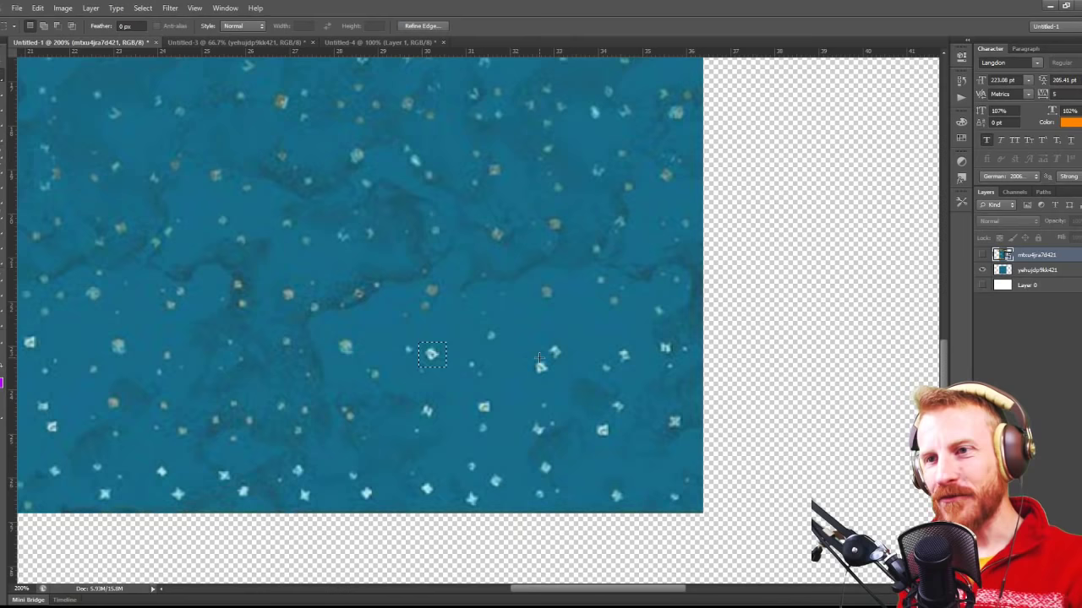
left_click(453, 337)
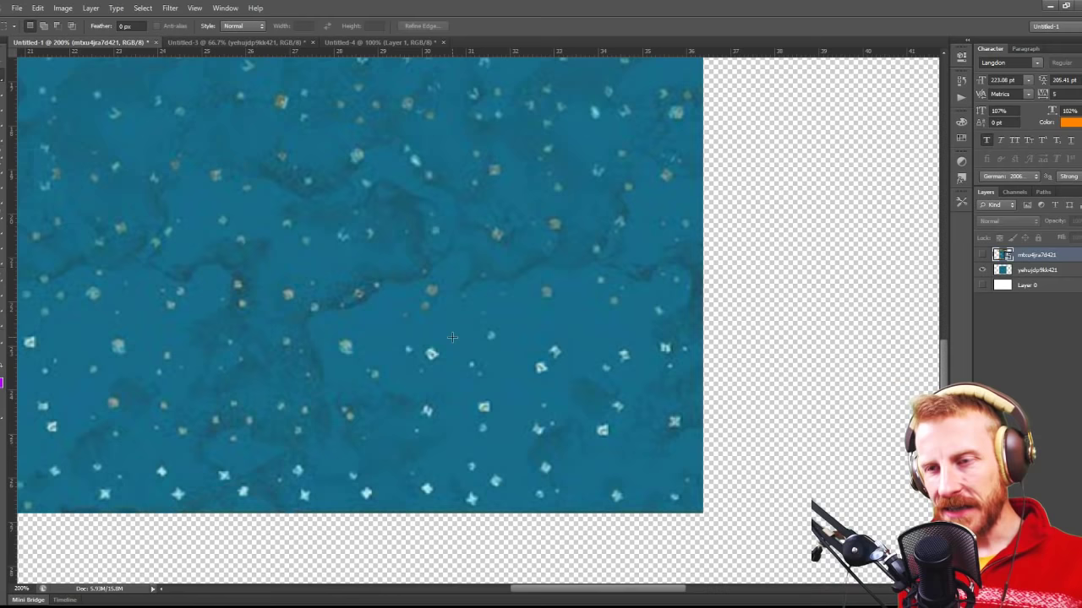
Step: Zoom the map to 200% and marquee an ocean patch and a thin strip at the right edge
key("ctrl+minus")
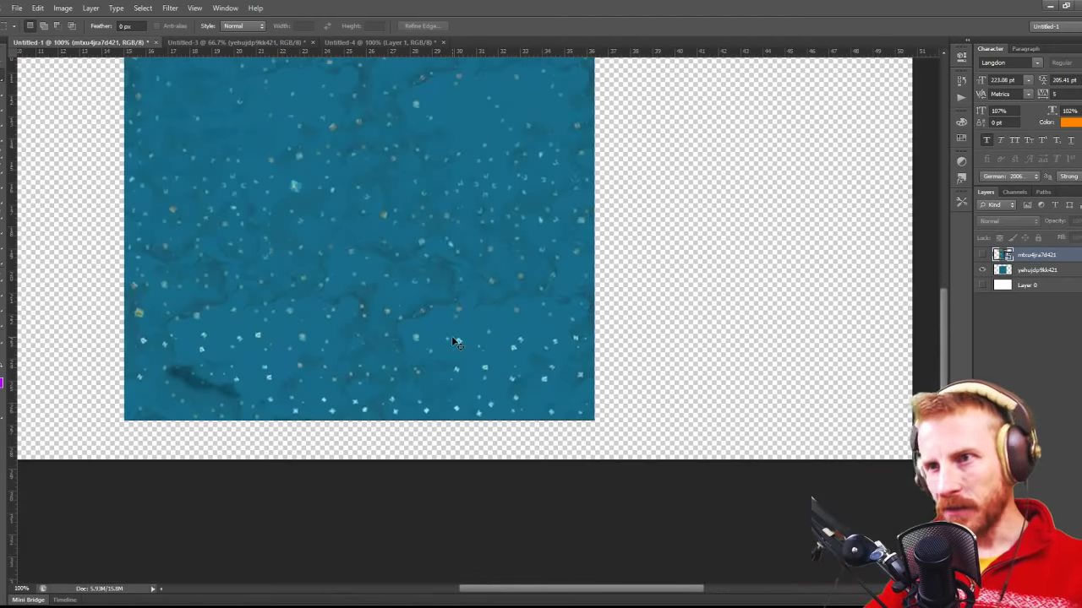
scroll(433, 327, "up", 3)
scroll(426, 326, "up", 1)
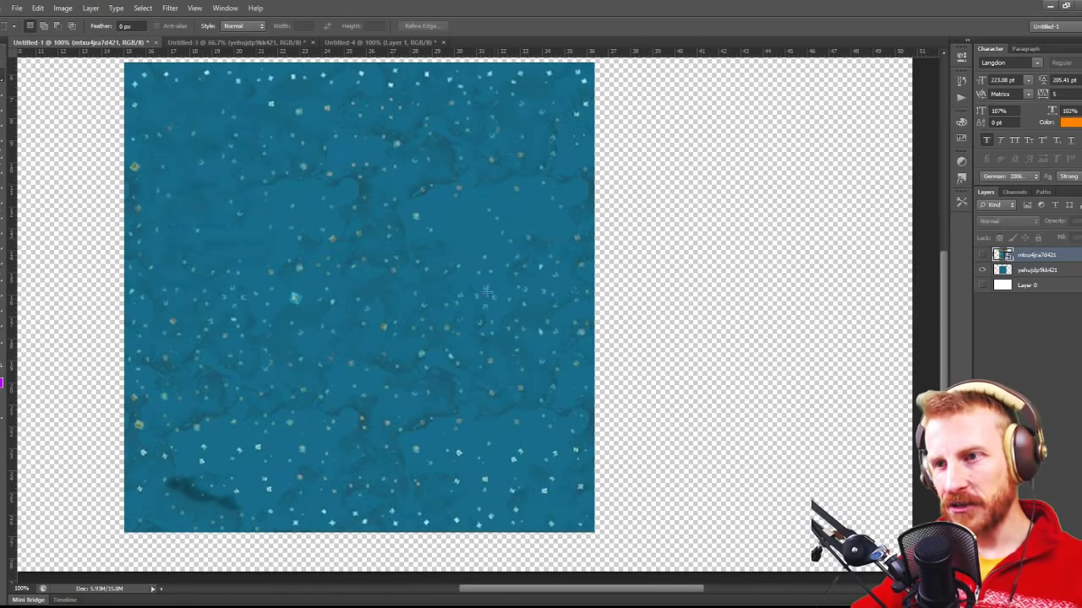
key("ctrl+plus")
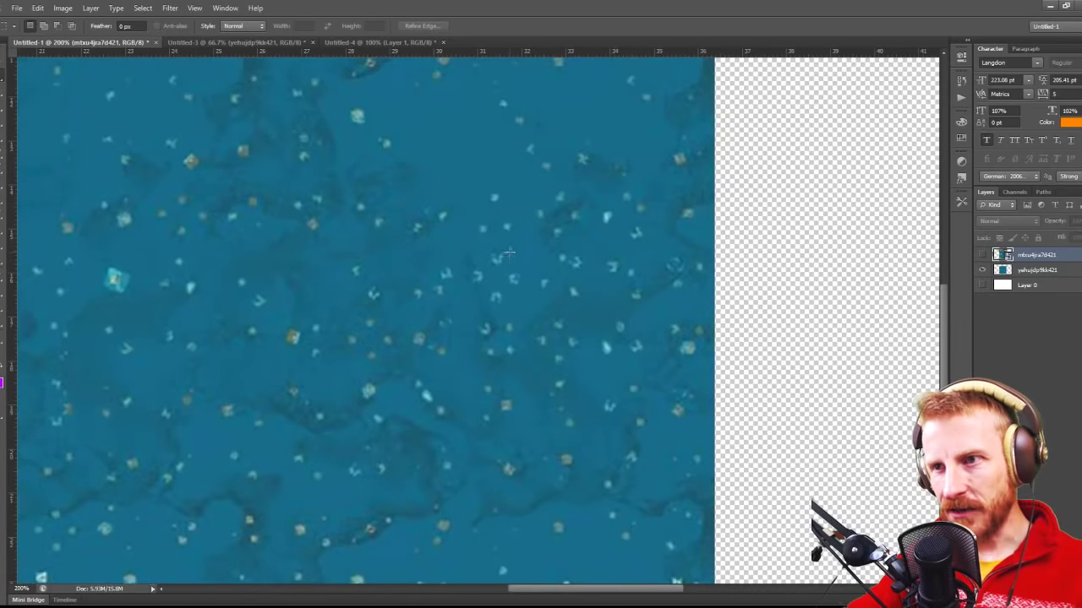
left_click_drag(253, 277, 366, 370)
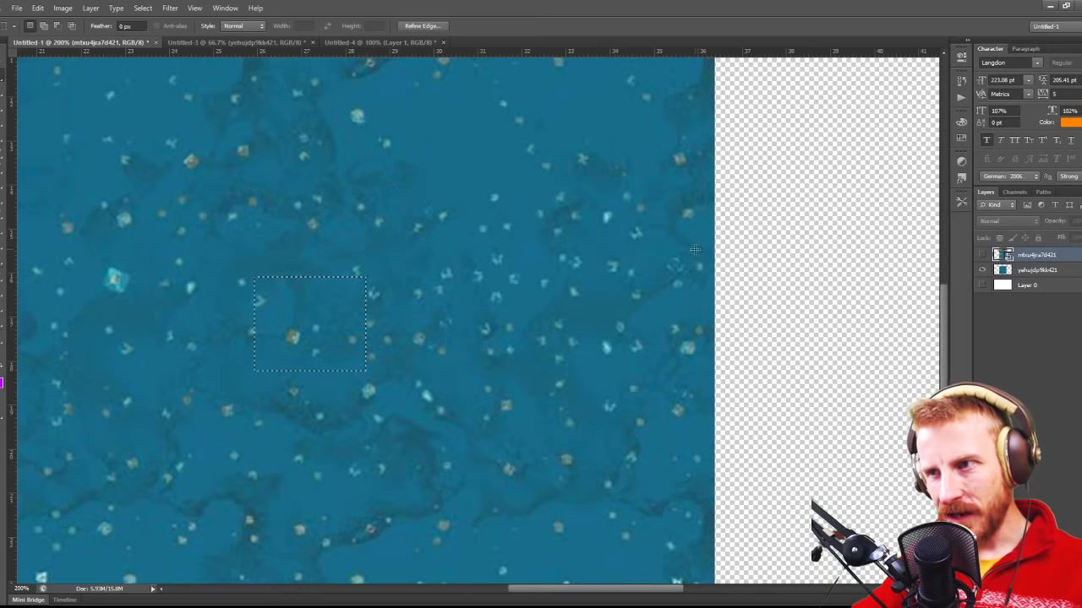
left_click_drag(685, 246, 716, 335)
key("ctrl+minus")
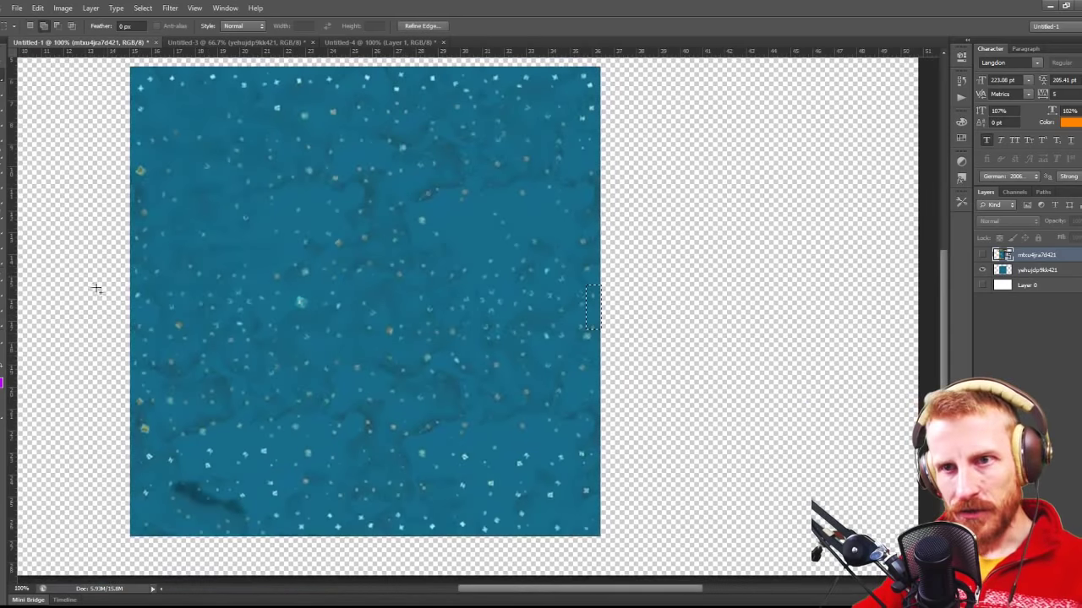
Step: Marquee the map's left edge, deselect, then drag the Atlas-versus-Ark scale image in as a new layer
left_click_drag(145, 357, 149, 361)
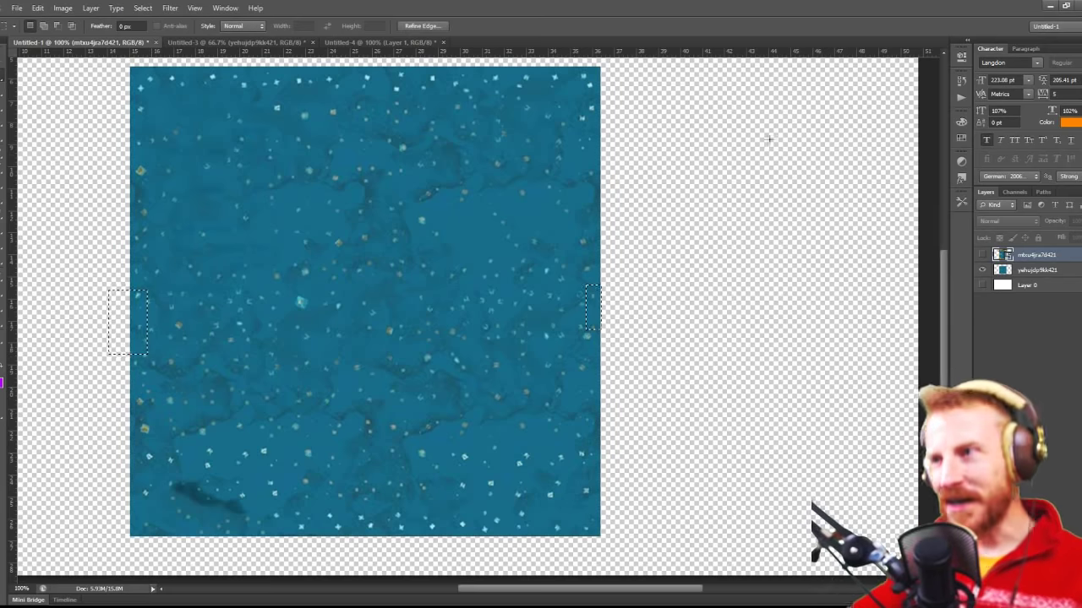
left_click(762, 321)
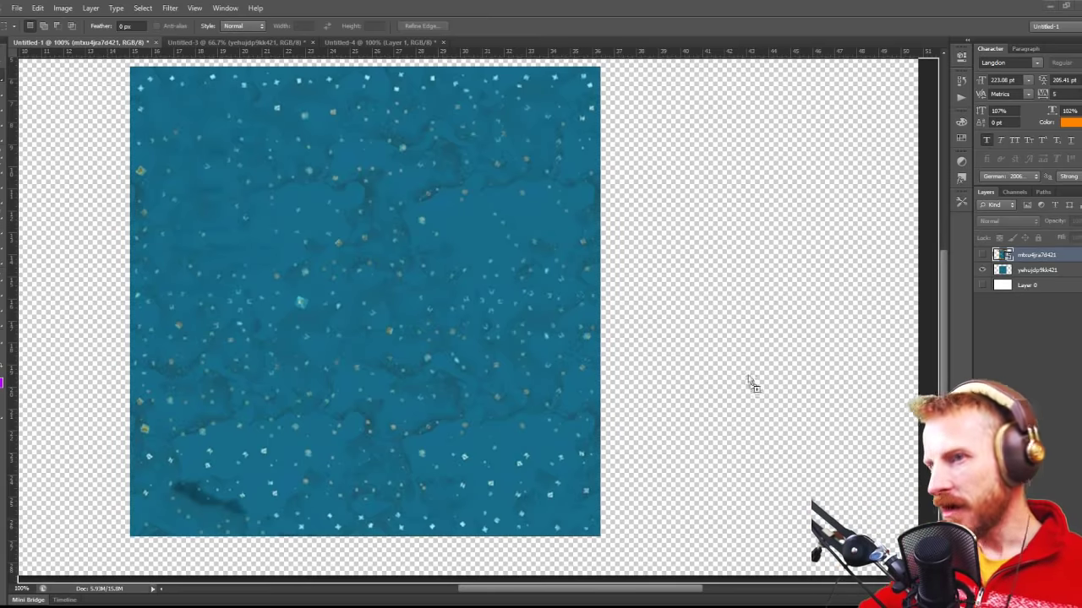
left_click_drag(637, 381, 420, 379)
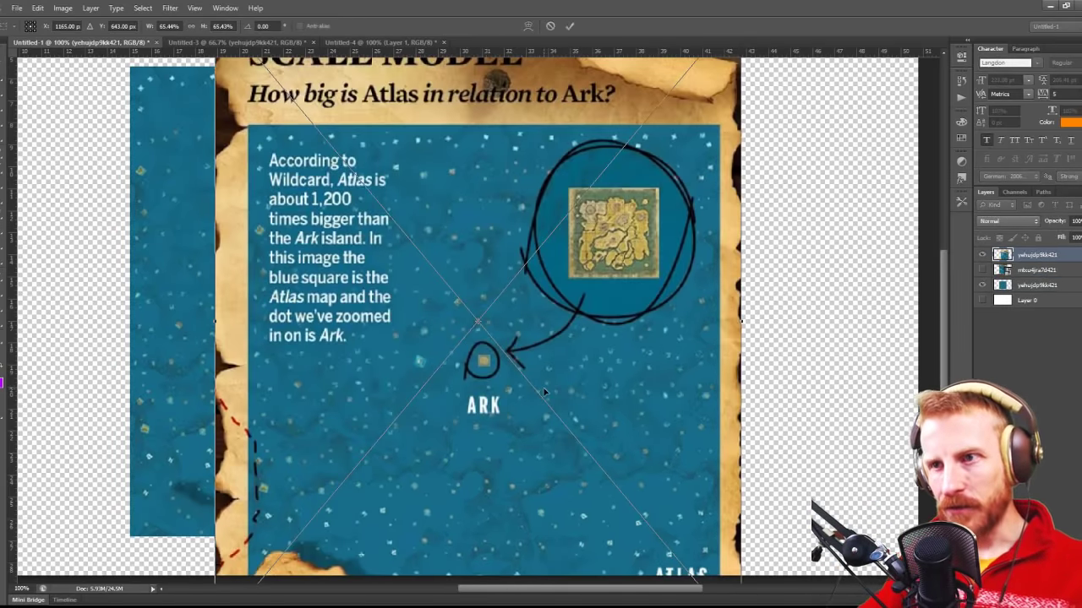